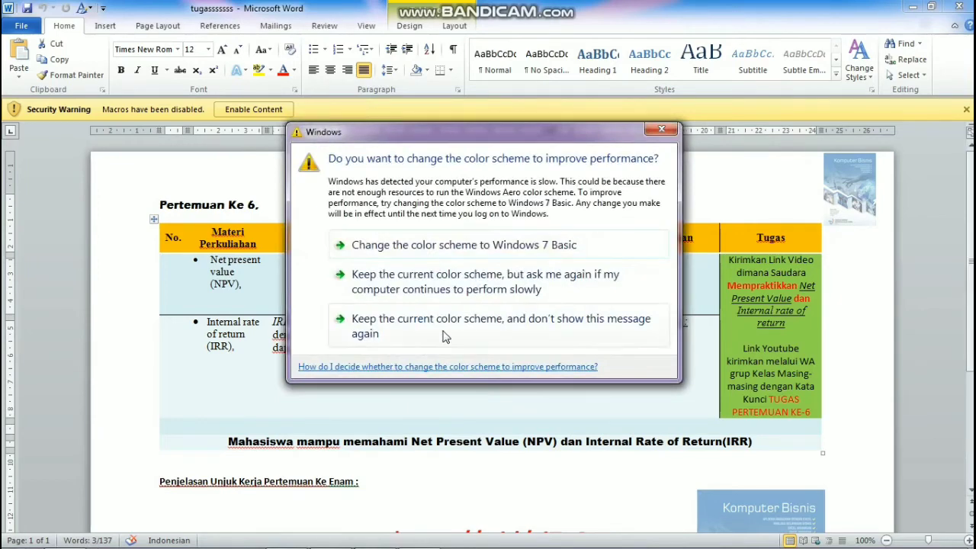
Step: Keep the current Windows color scheme without further messages, and read the IRR explanation in the document's Penjelasan column
left_click(445, 328)
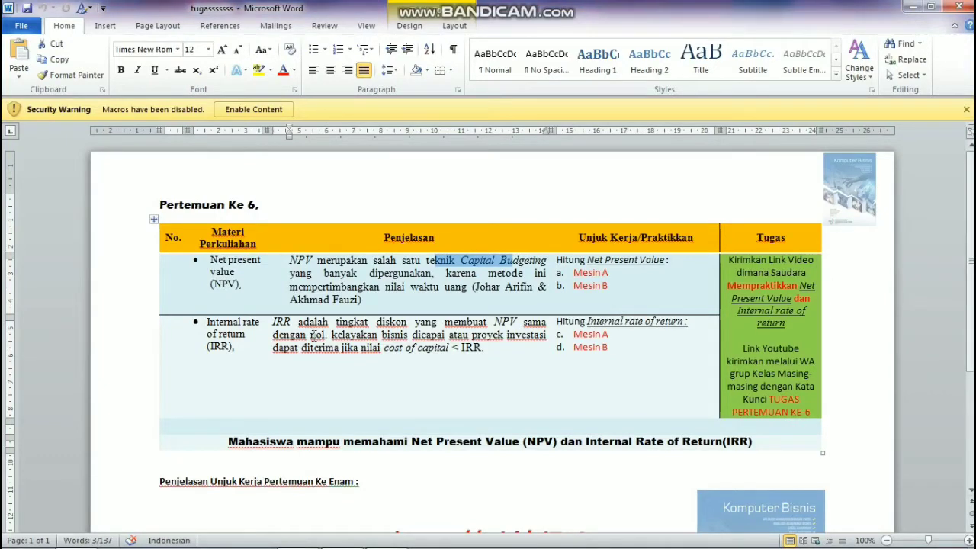
left_click_drag(311, 334, 324, 336)
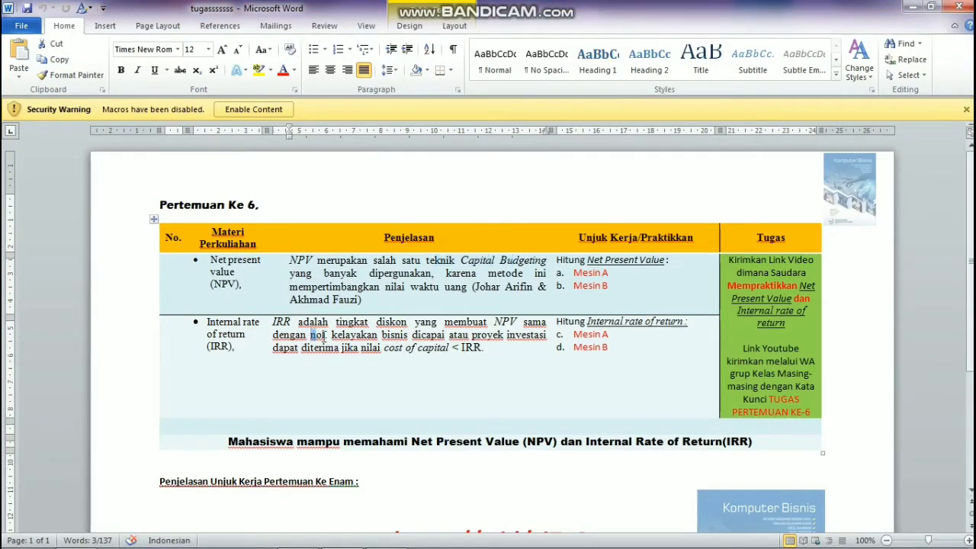
double_click(315, 334)
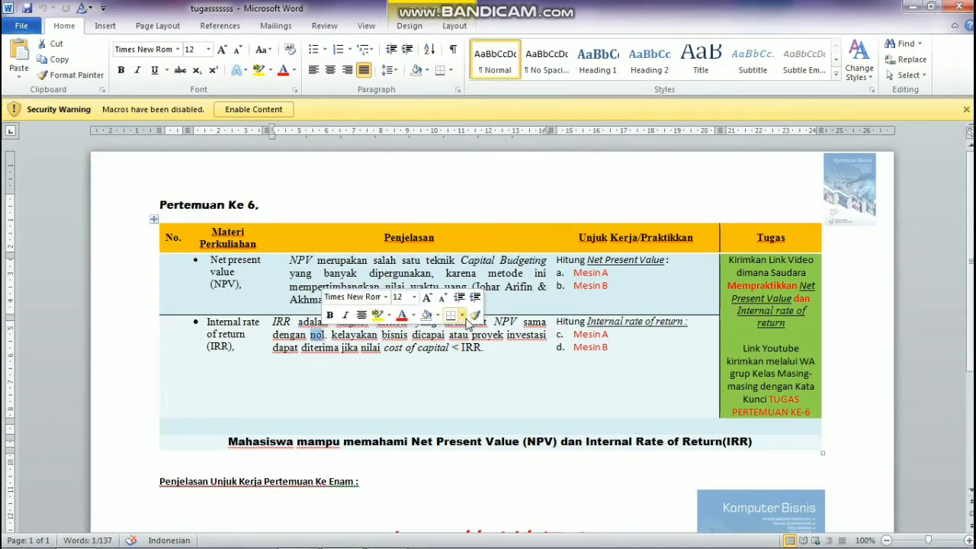
left_click(479, 416)
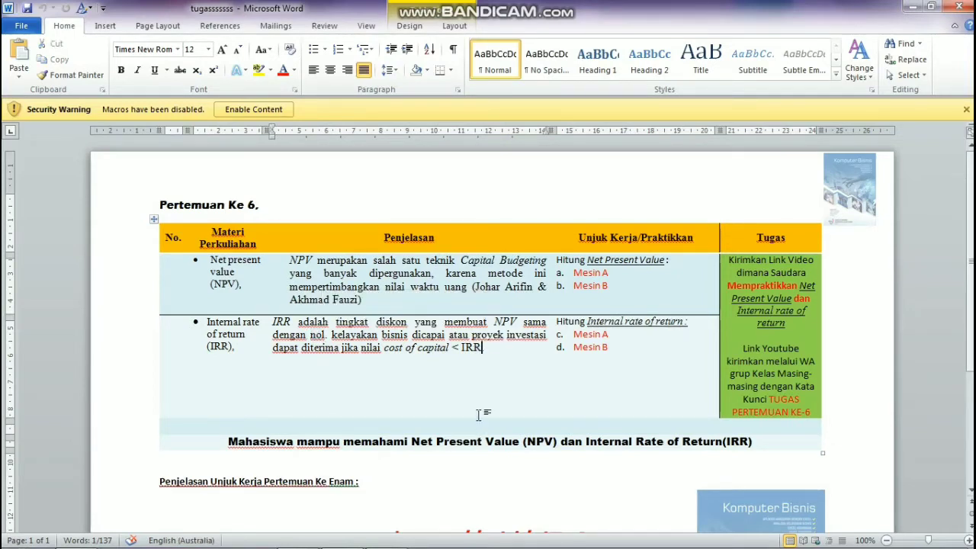
Step: Switch to the Excel workbook and review the SOAL, PP and ARR sheets, including both machines' payback period formulas
left_click(385, 537)
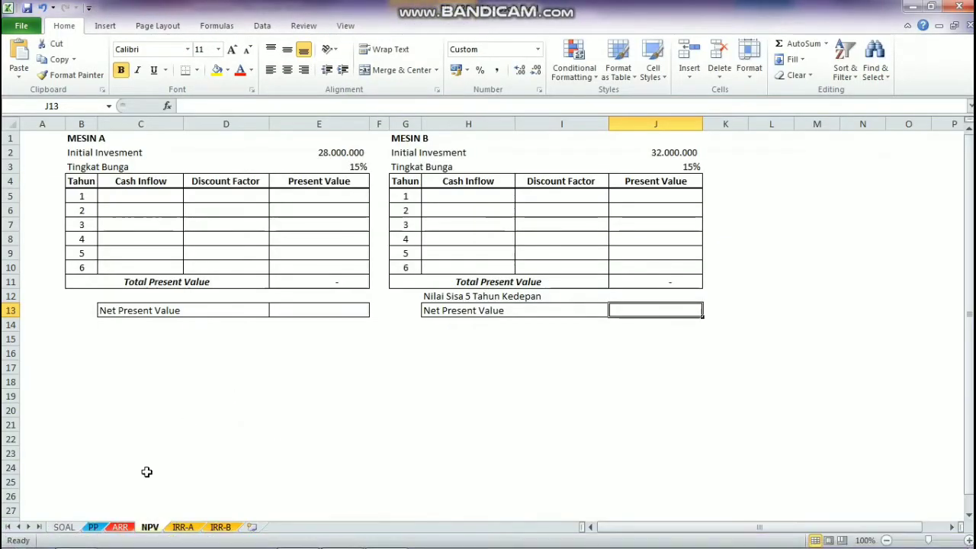
left_click(67, 526)
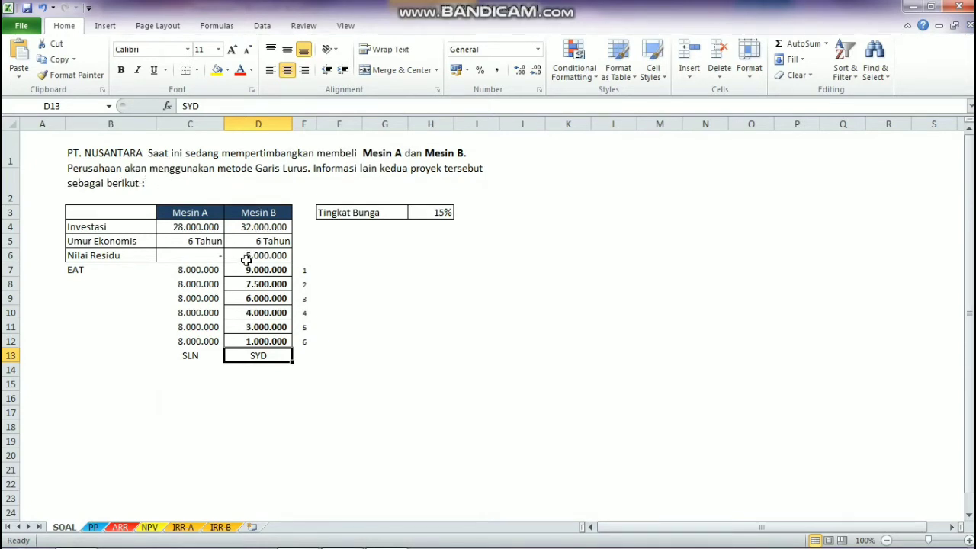
left_click(94, 528)
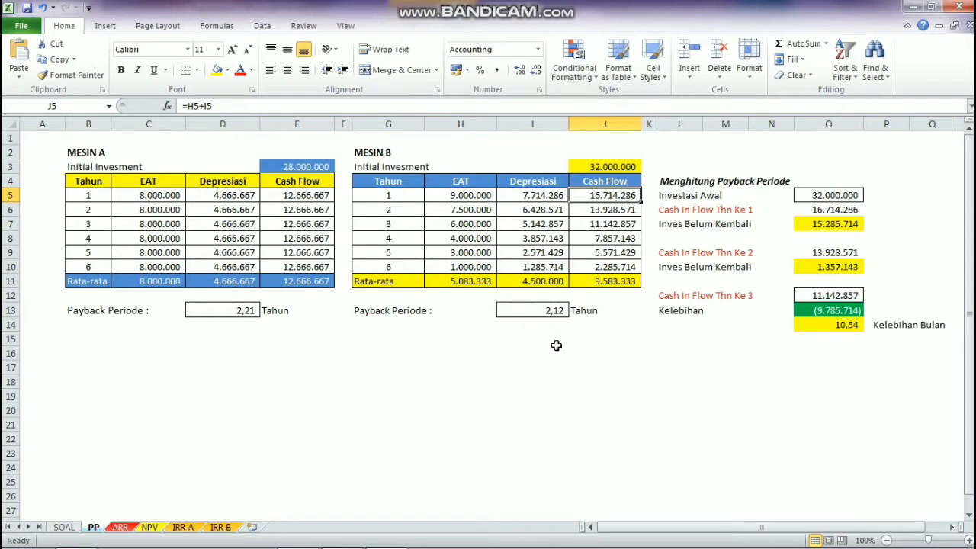
left_click(560, 311)
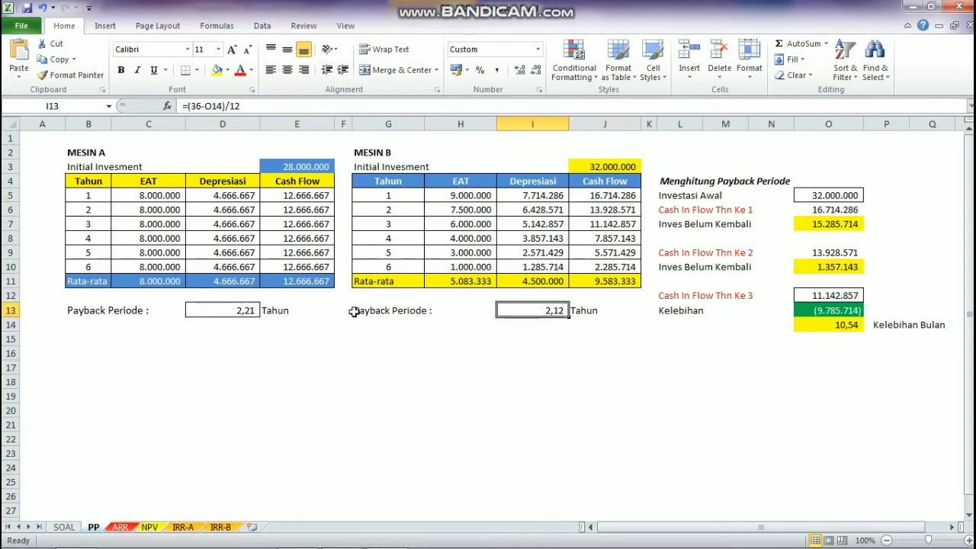
left_click(245, 313)
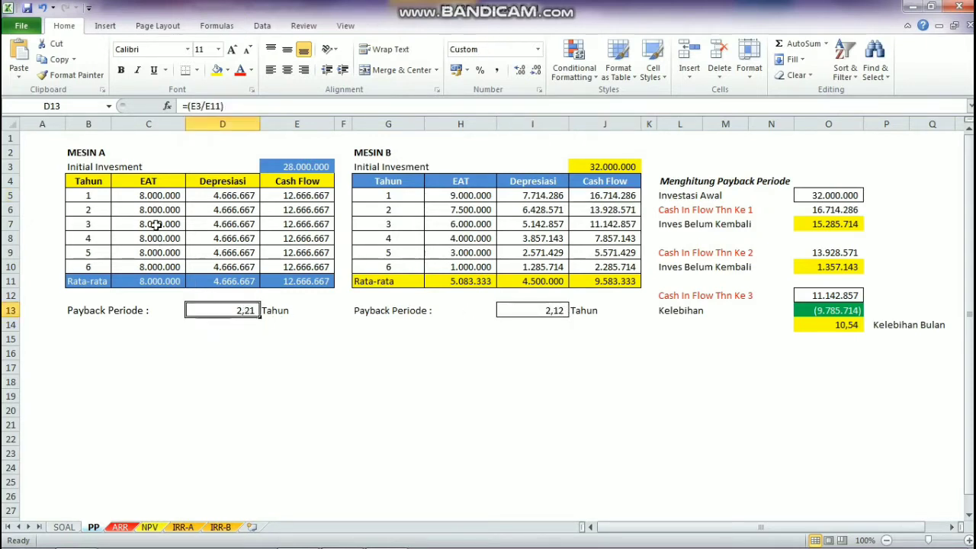
left_click(128, 530)
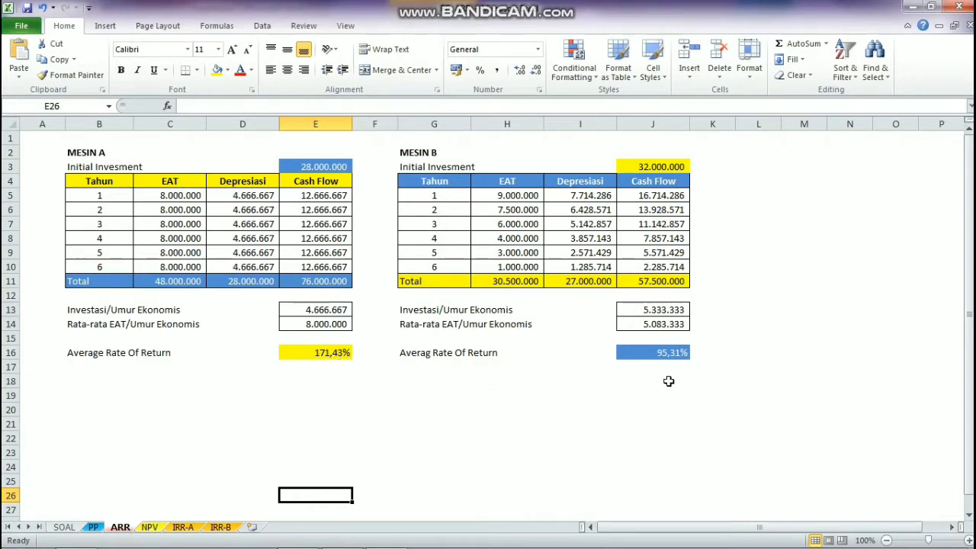
Step: On the NPV sheet, link Mesin A's year 1 cash inflow in C5 to the year 1 cash flow with =PP!E5
left_click(149, 528)
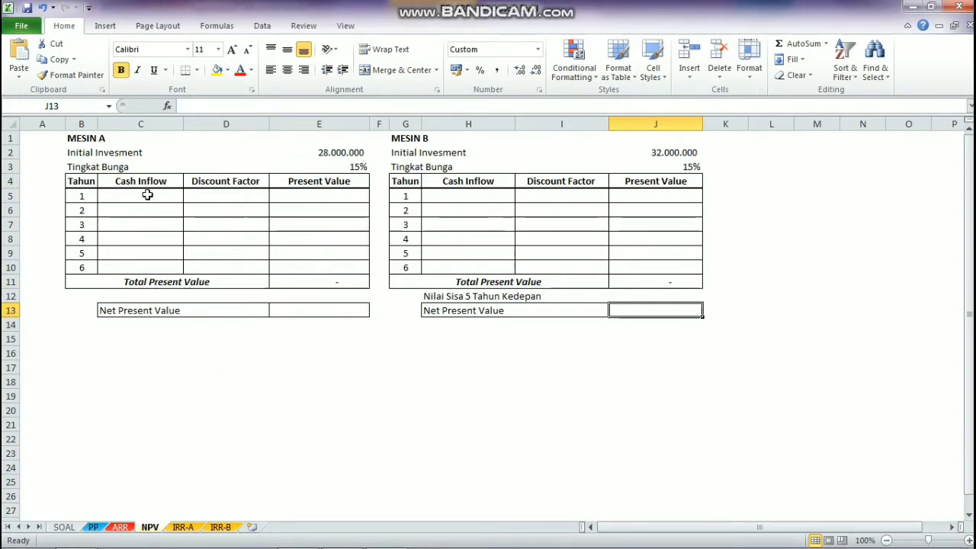
left_click_drag(146, 195, 146, 251)
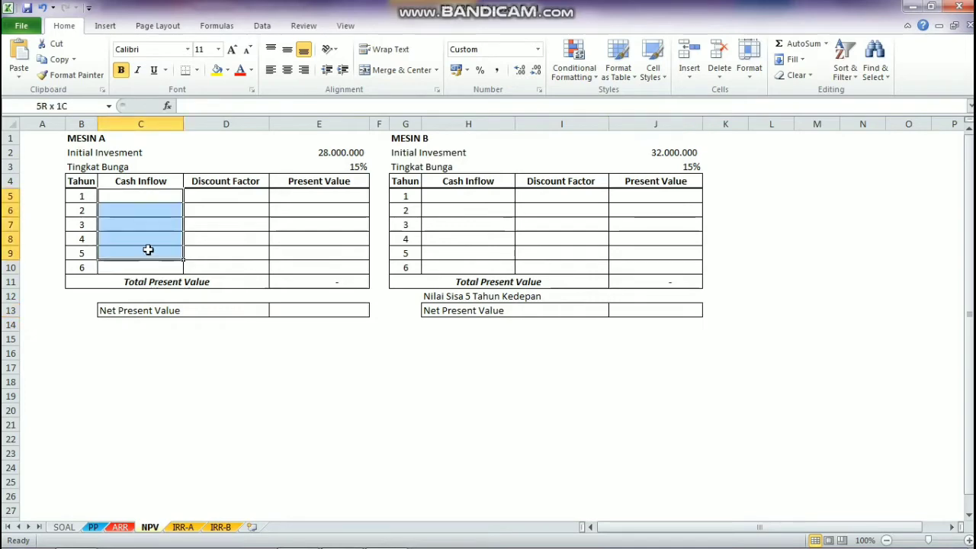
left_click(154, 197)
type("=")
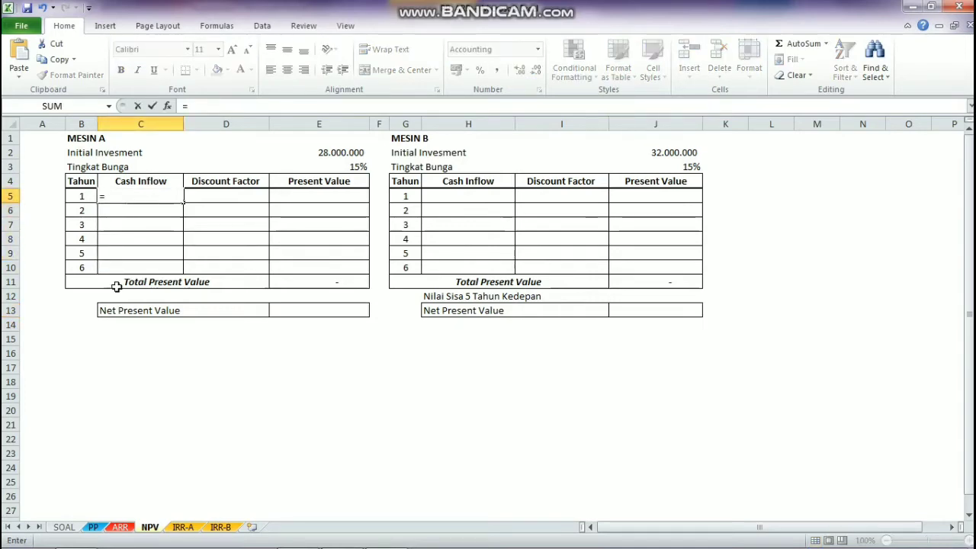
left_click(95, 528)
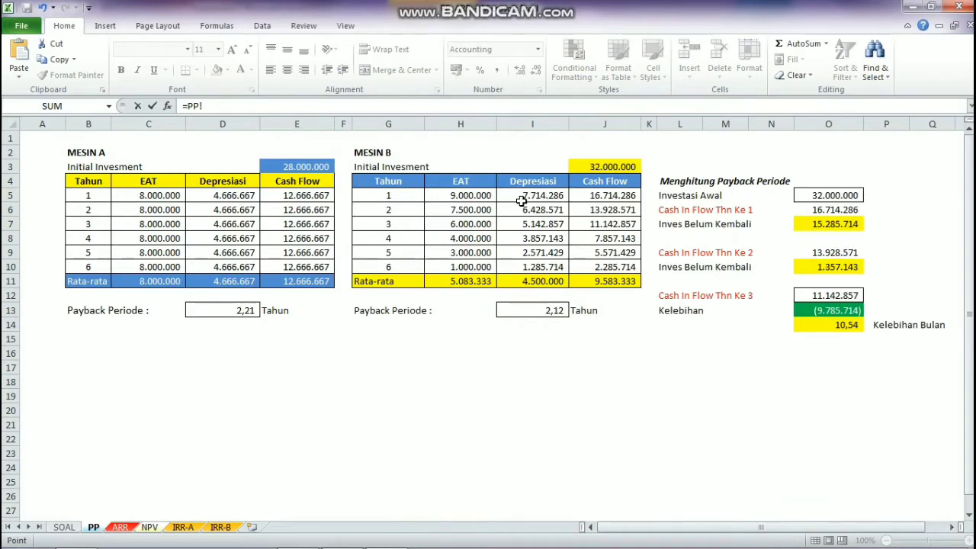
left_click(317, 197)
key("Return")
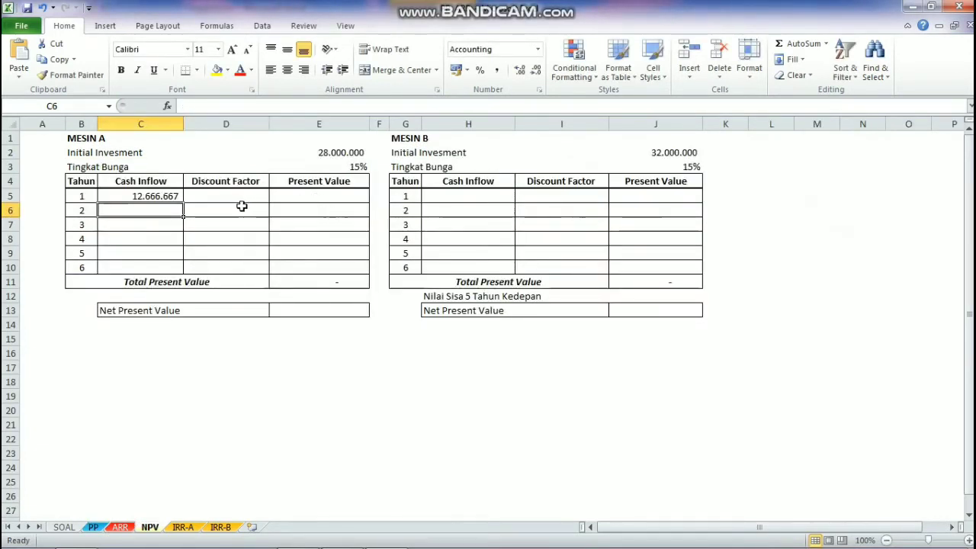
Step: Calculate Mesin A's year 1 discount factor in D5 with the formula =1/(1+$E$3)^B5
left_click(200, 197)
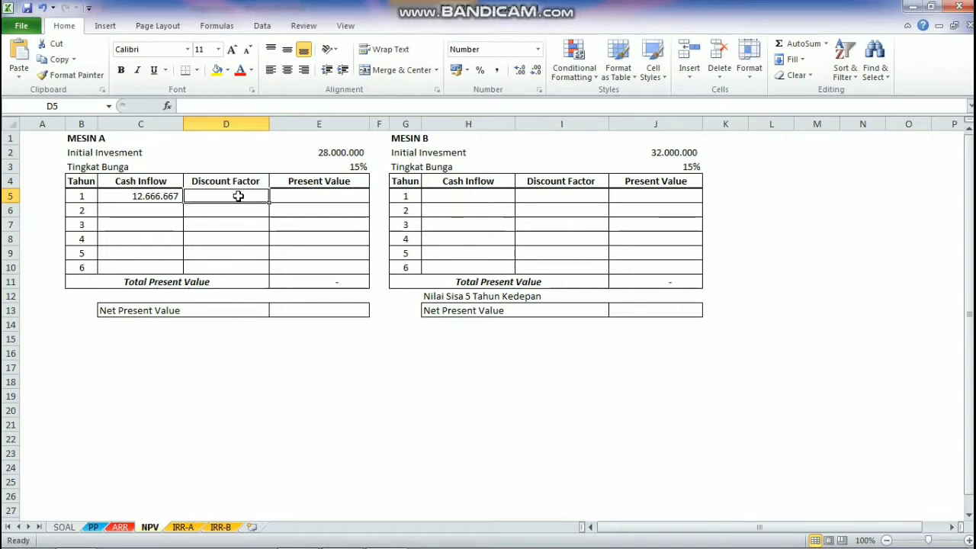
type("=1/(1+")
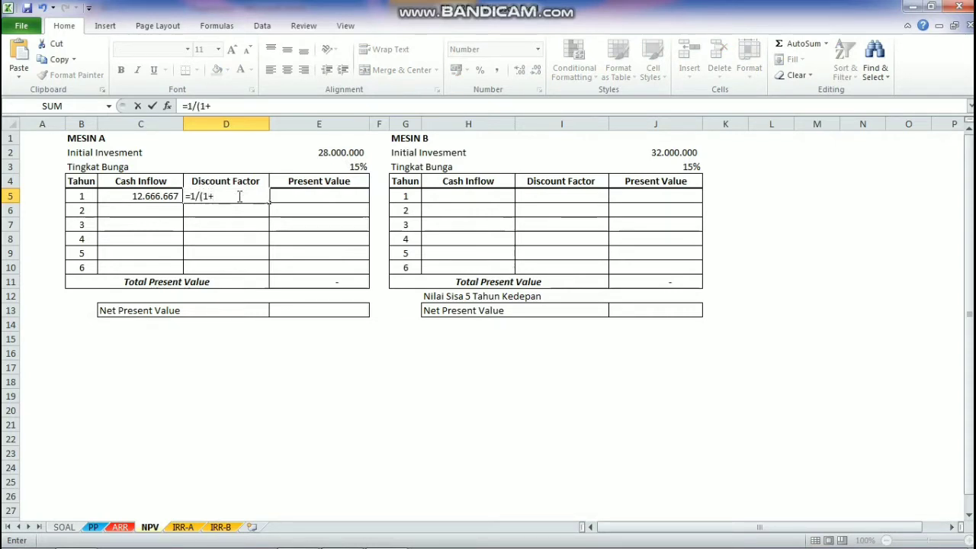
left_click(332, 167)
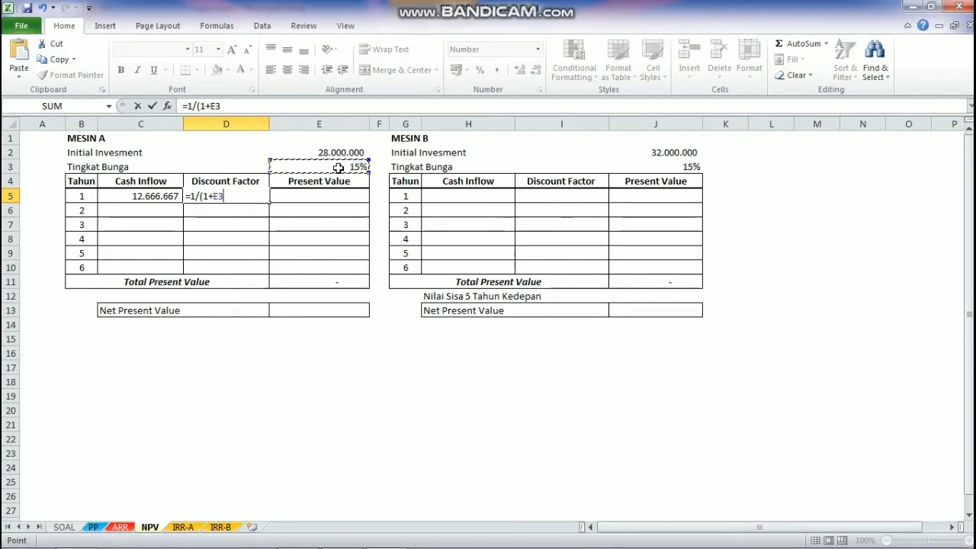
key("F4")
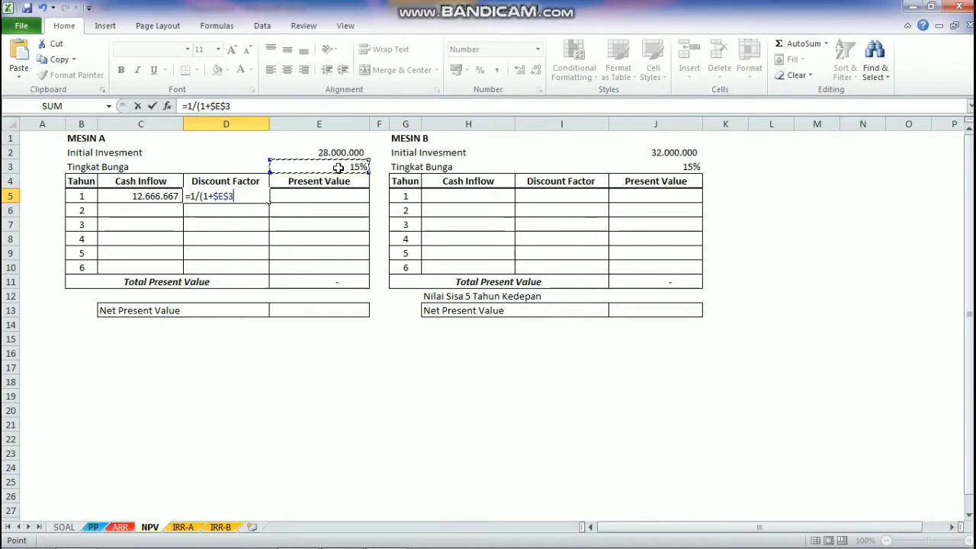
type(")^")
left_click(82, 197)
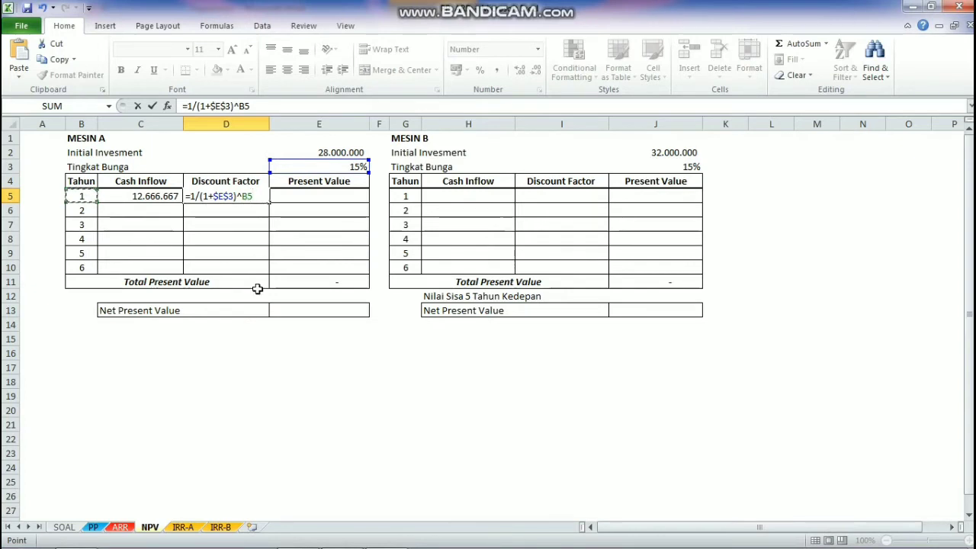
key("Return")
left_click(250, 196)
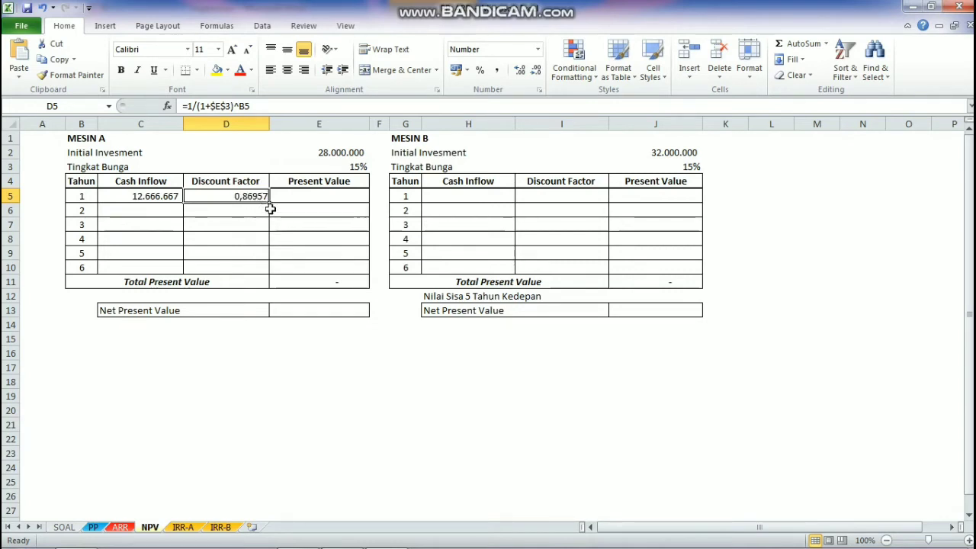
Step: Calculate Mesin A's year 1 present value in E5 with the formula =C5*D5
left_click(304, 197)
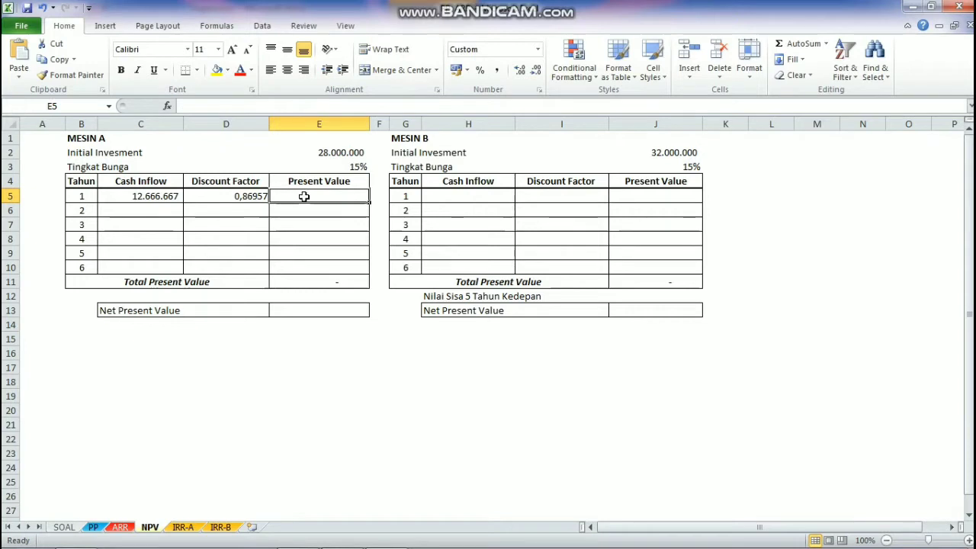
type("=")
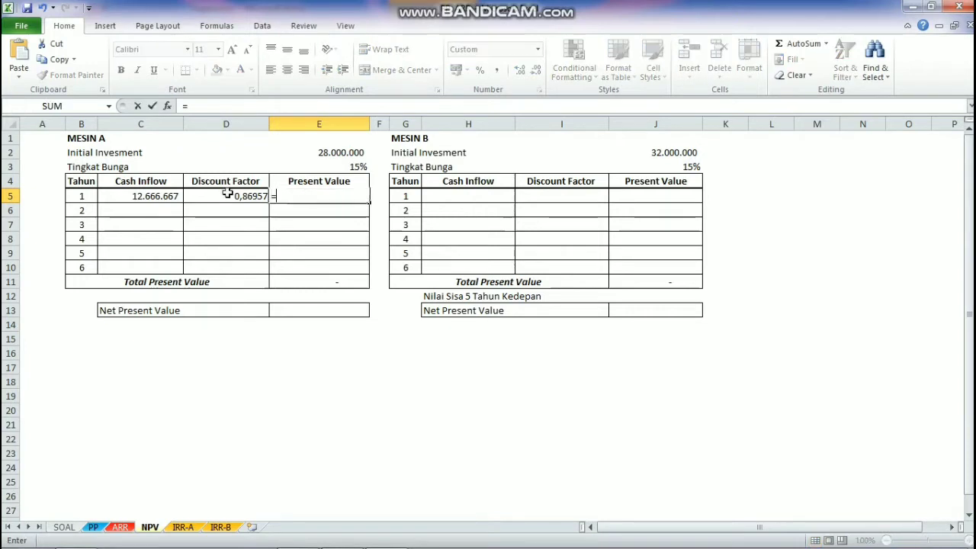
left_click(165, 196)
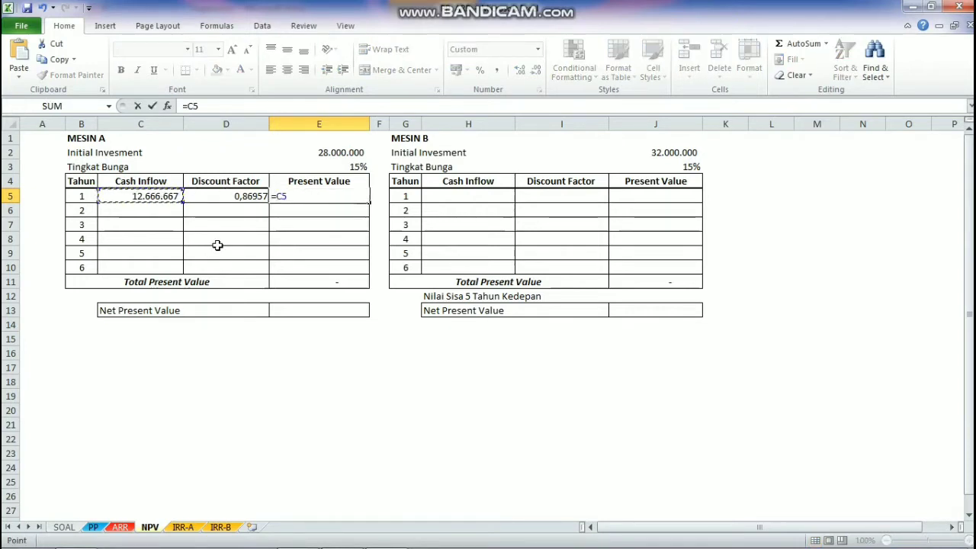
type("*")
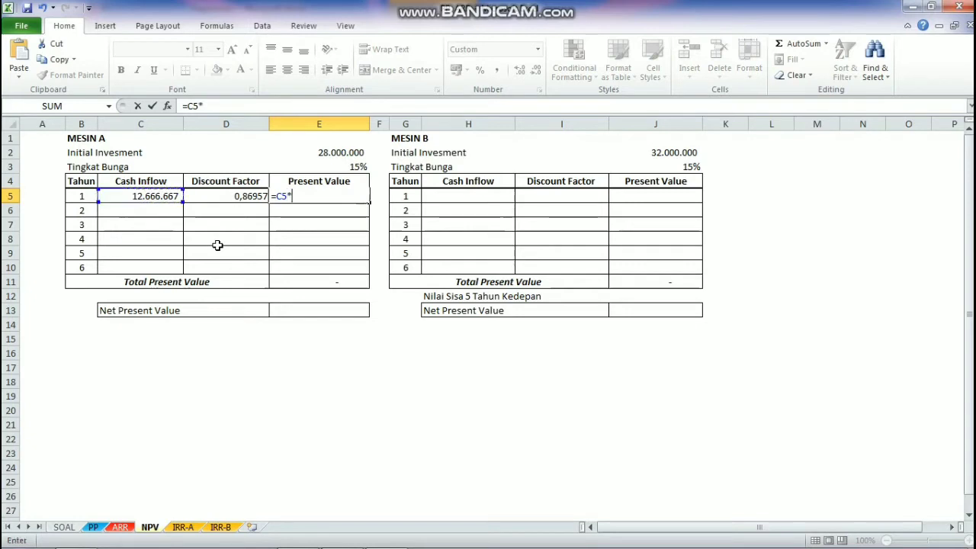
left_click(230, 198)
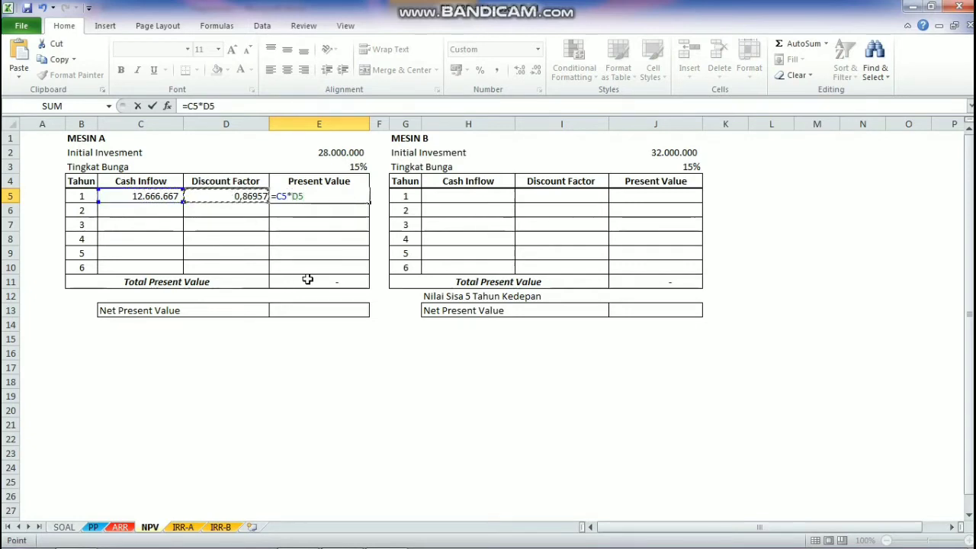
key("Return")
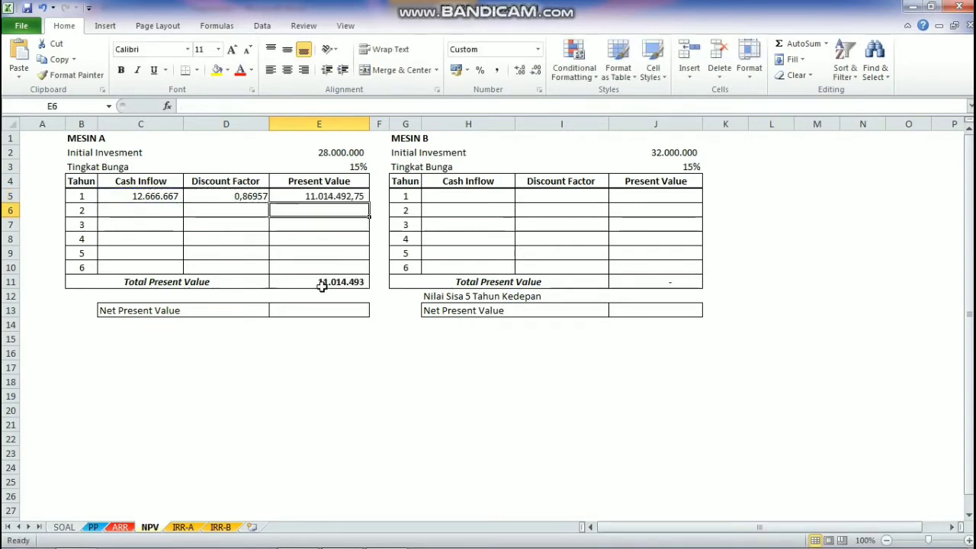
Step: Clear Mesin A's total present value in E11 and fill the formulas in C5:E5 down through row 10 for year 6
left_click(322, 286)
key("Delete")
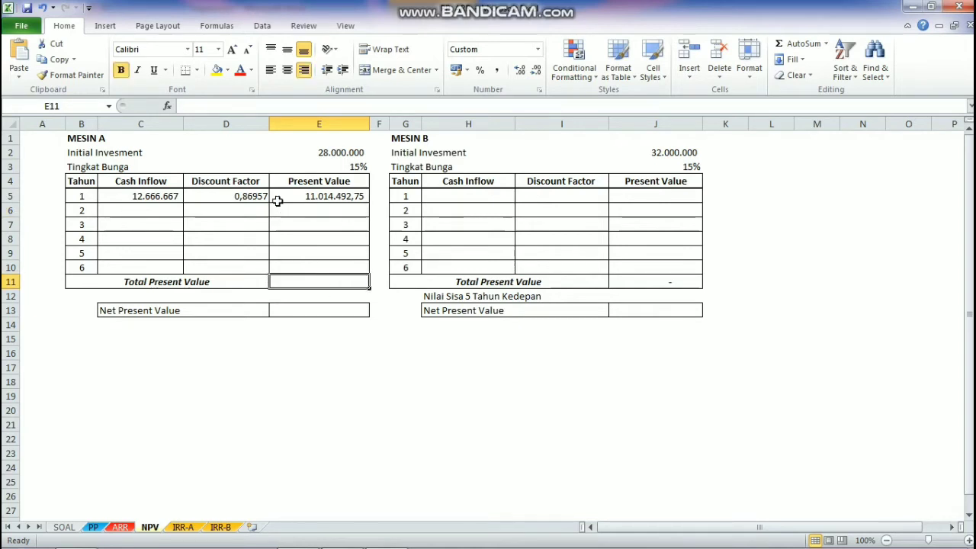
left_click_drag(144, 196, 293, 198)
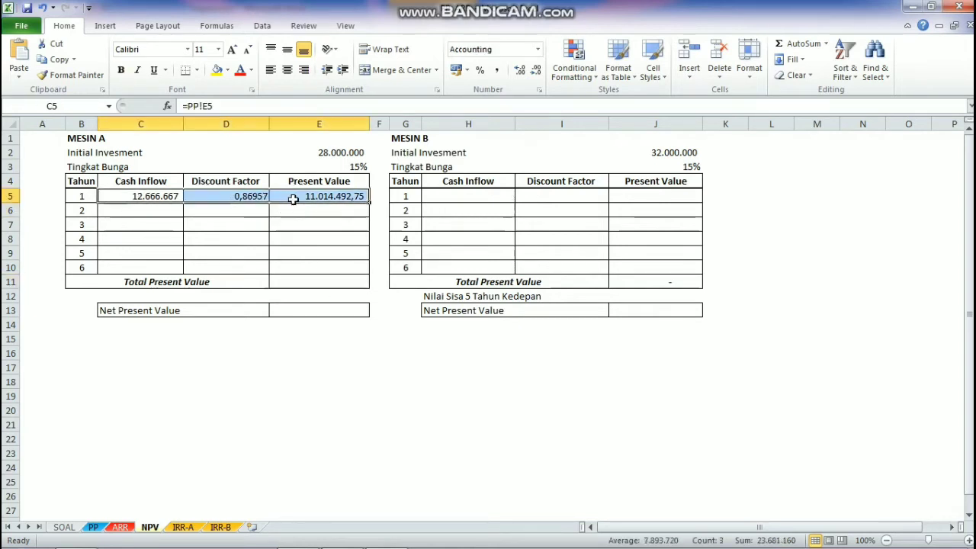
left_click_drag(369, 202, 369, 275)
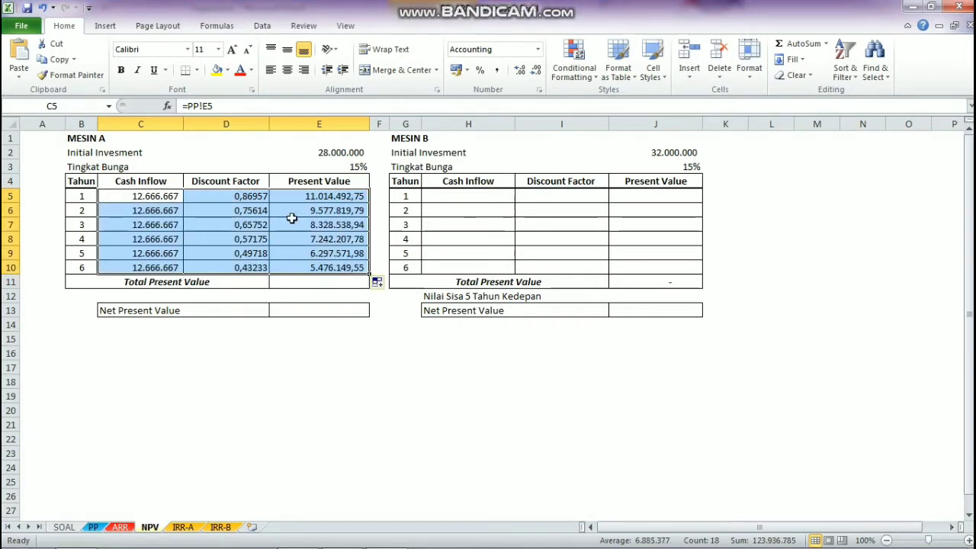
Step: Total Mesin A's present values in E11 using AutoSum with =SUM(E5:E10)
left_click(305, 283)
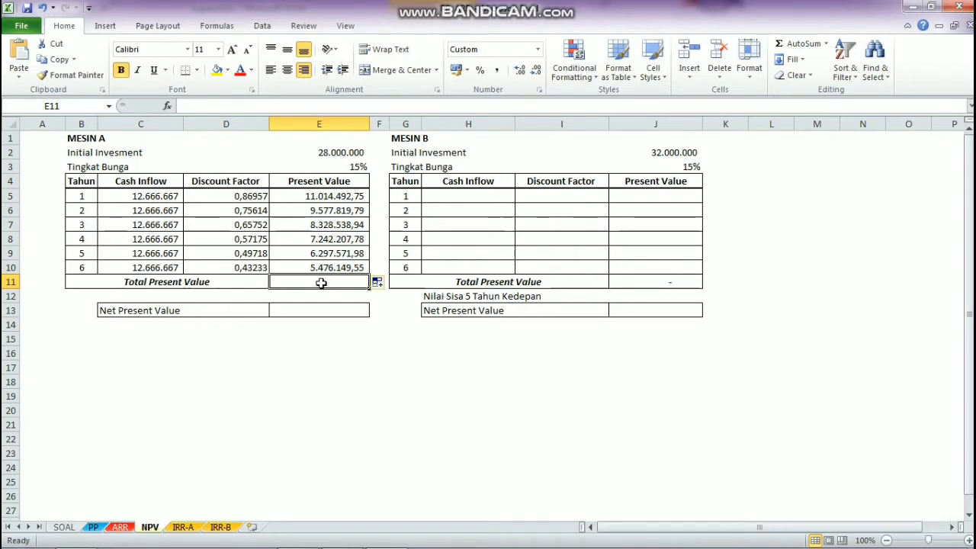
type("=")
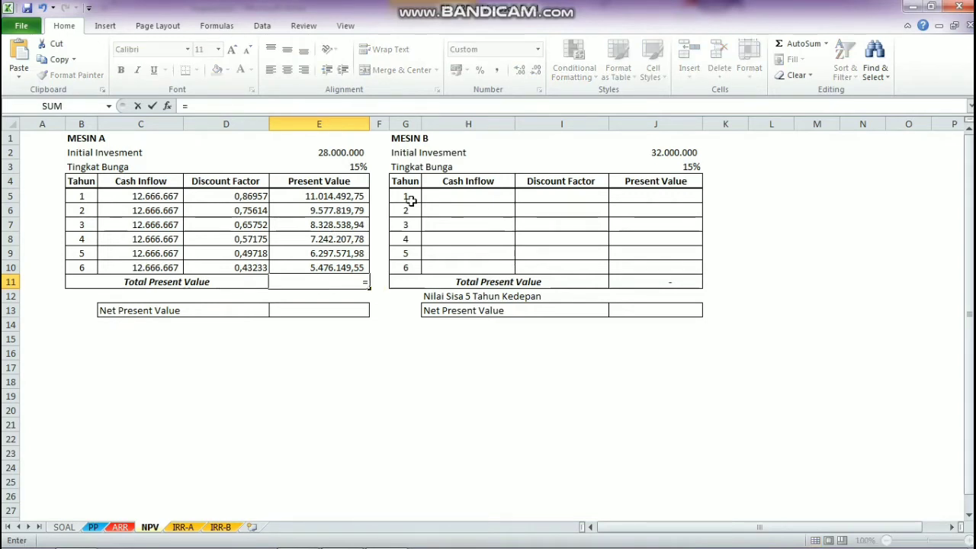
left_click(810, 45)
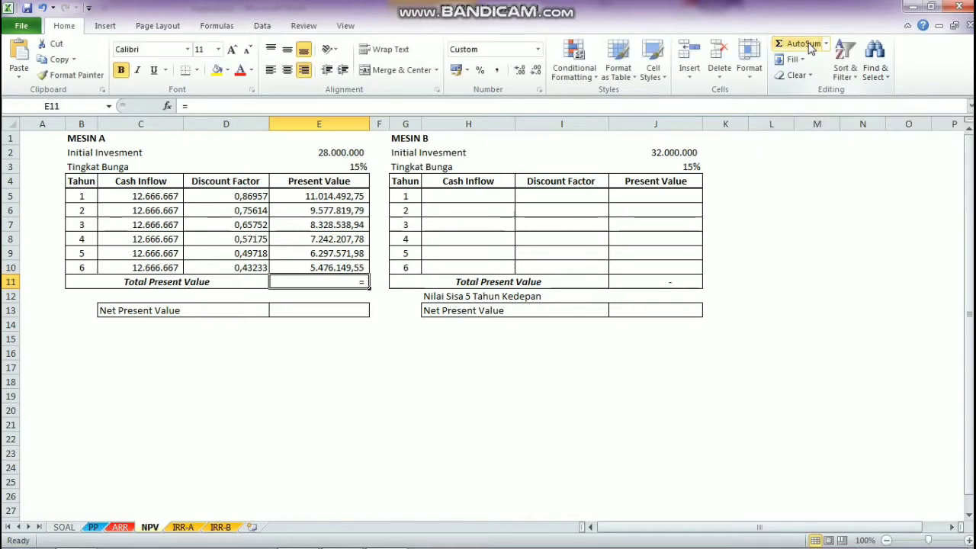
left_click(808, 44)
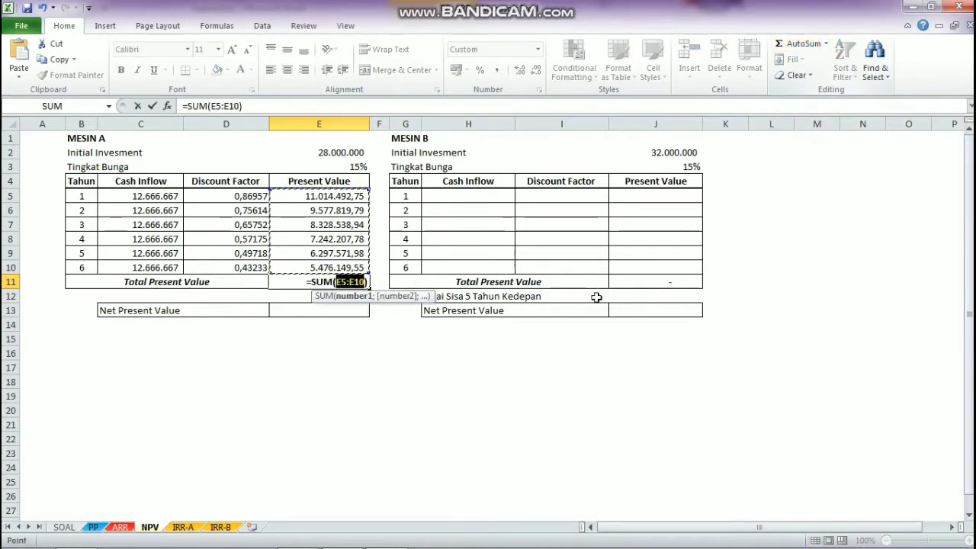
key("Return")
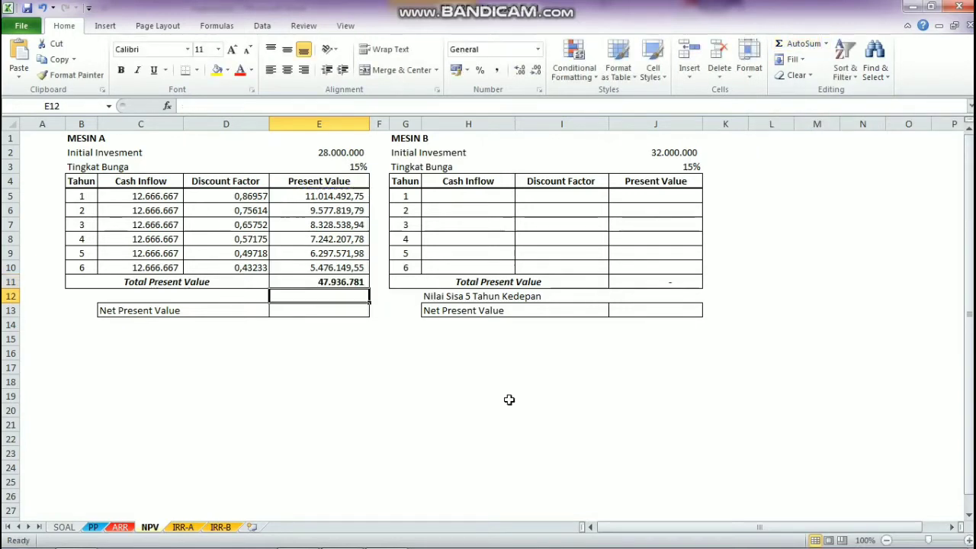
Step: Calculate Mesin A's Net Present Value in E13 with the formula =E11-E2
left_click(347, 283)
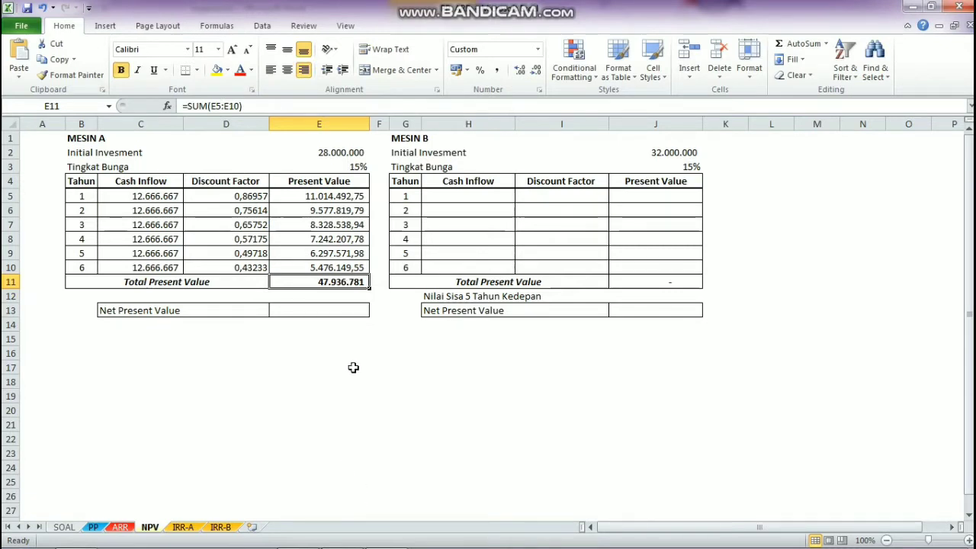
left_click(338, 312)
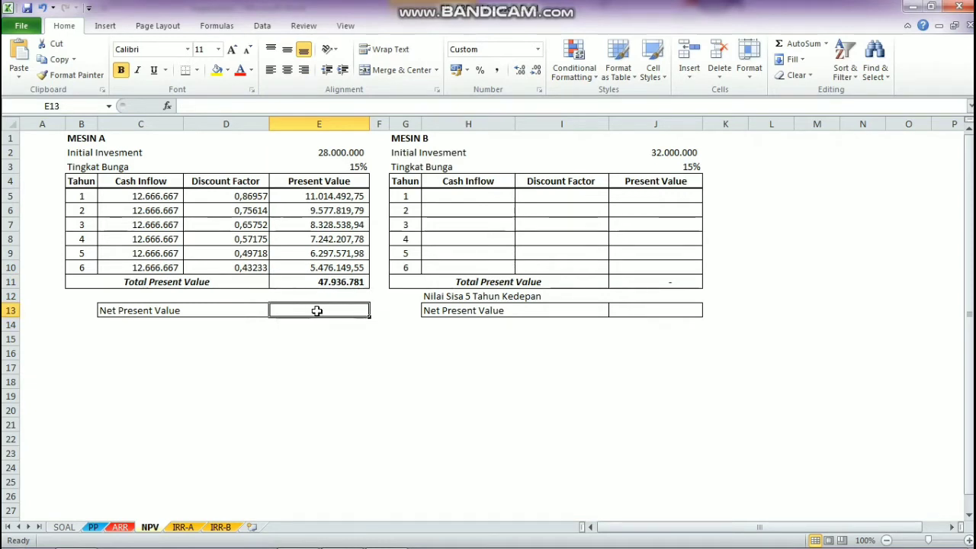
type("=")
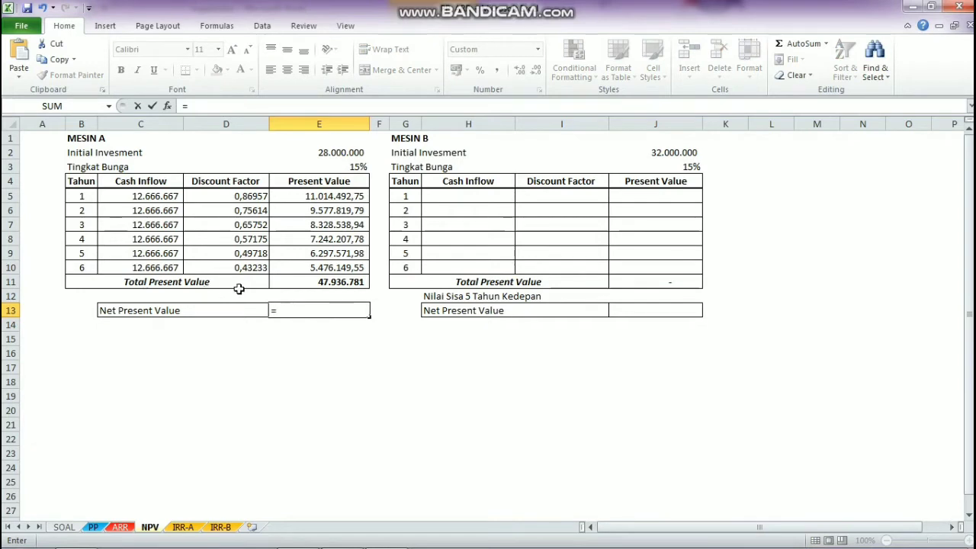
left_click(299, 283)
type("-")
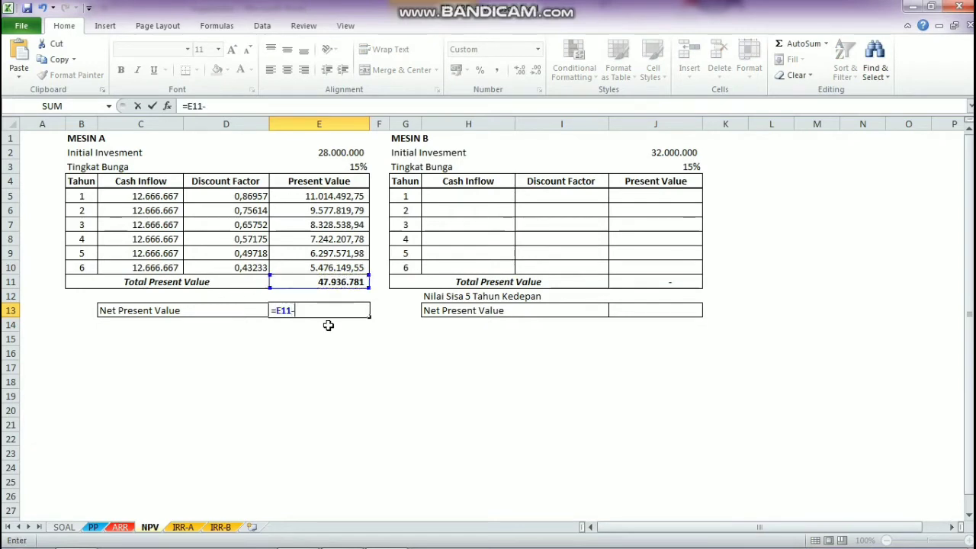
left_click(330, 153)
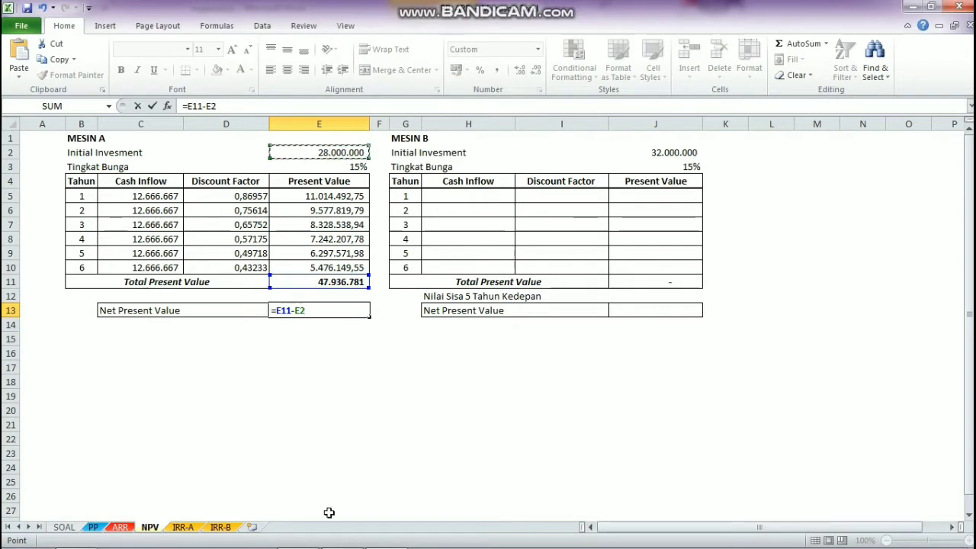
key("Return")
left_click(338, 312)
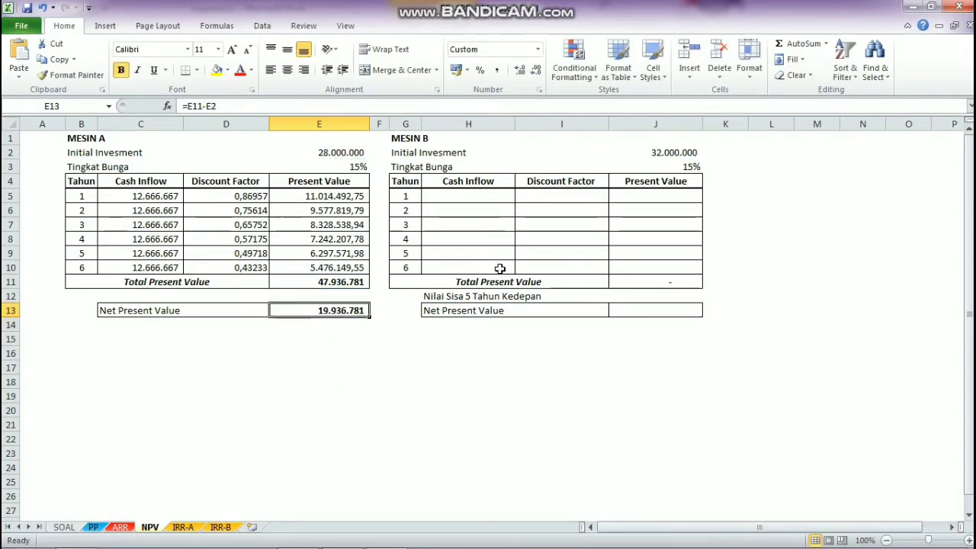
Step: Link Mesin B's year 1 cash inflow in H5 to the PP sheet's cash flow with =PP!J5
left_click(442, 197)
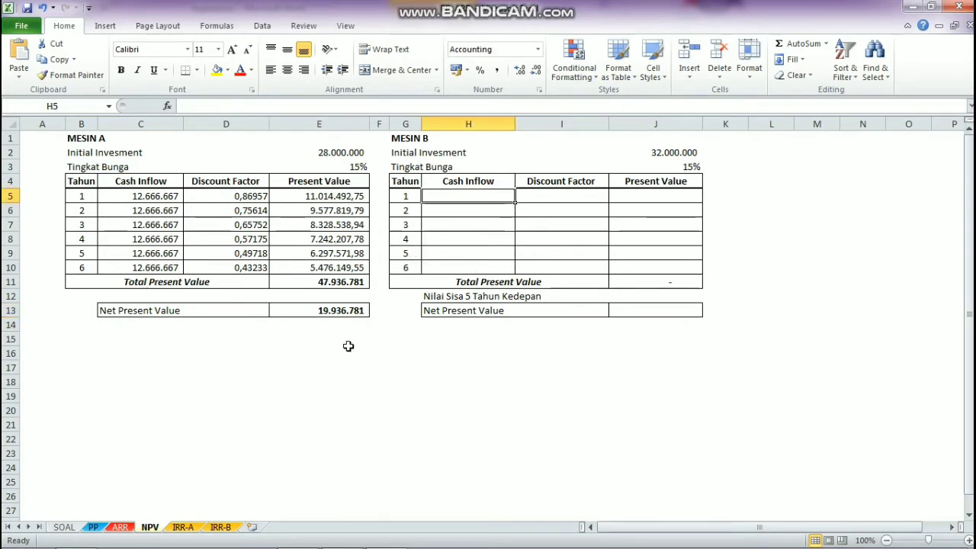
type("=")
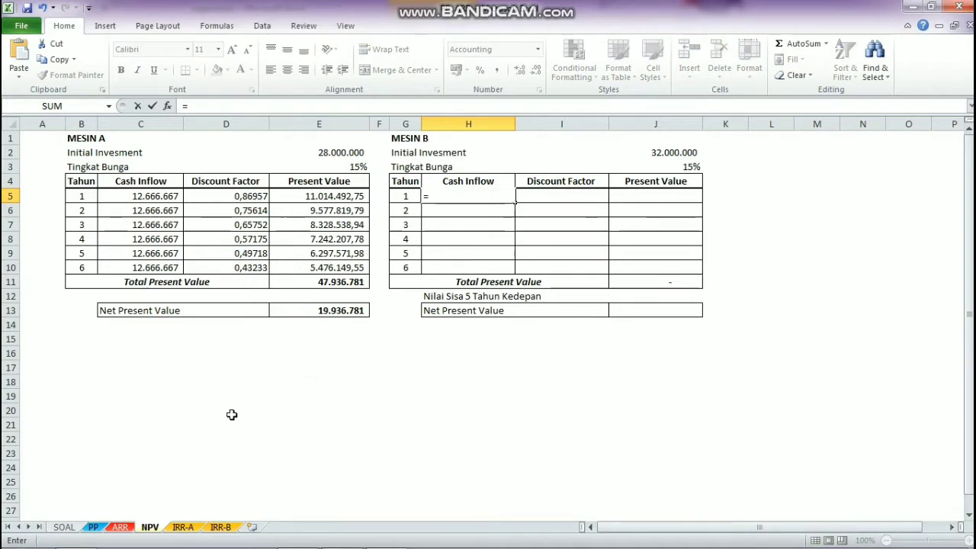
left_click(93, 527)
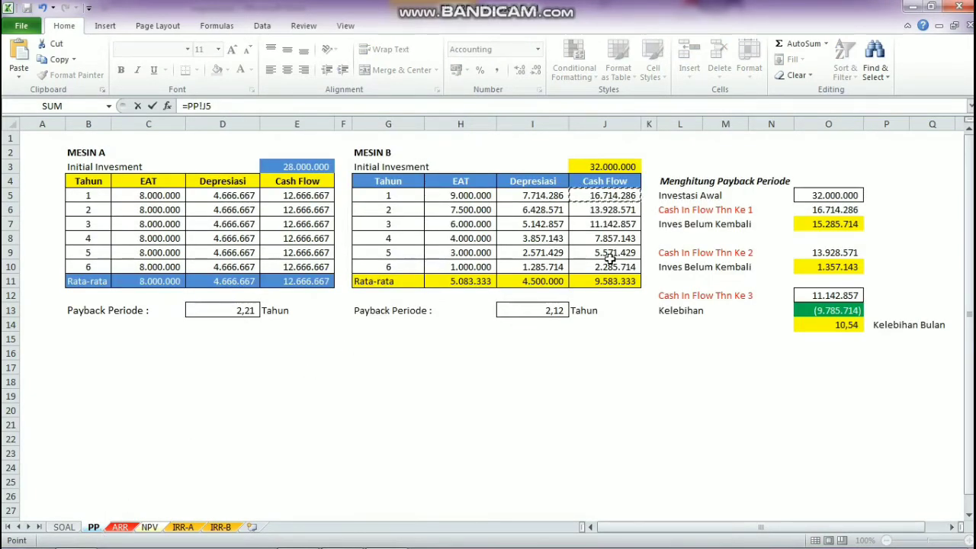
key("Return")
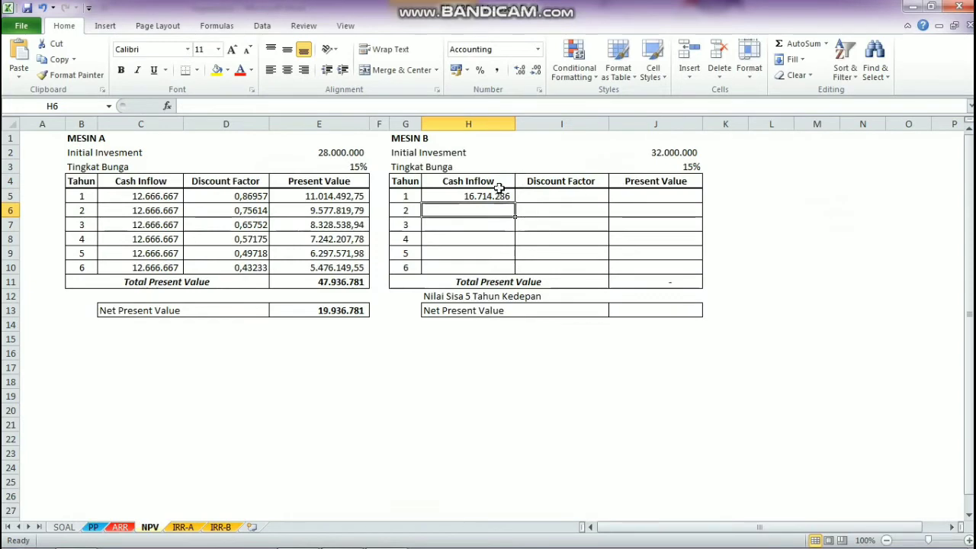
Step: Calculate Mesin B's year 1 discount factor in I5 with the formula =1/(1+$J$3)^G5
left_click(540, 198)
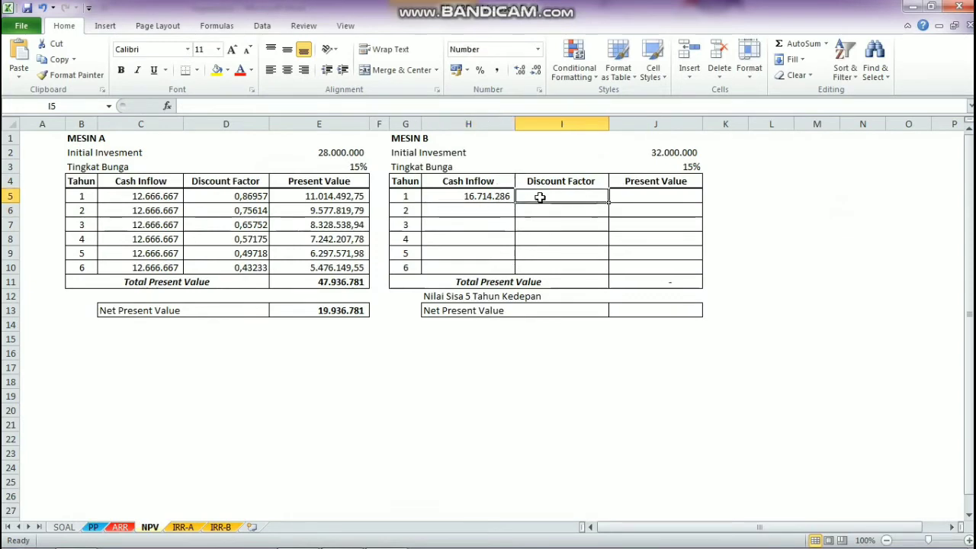
type("=1/")
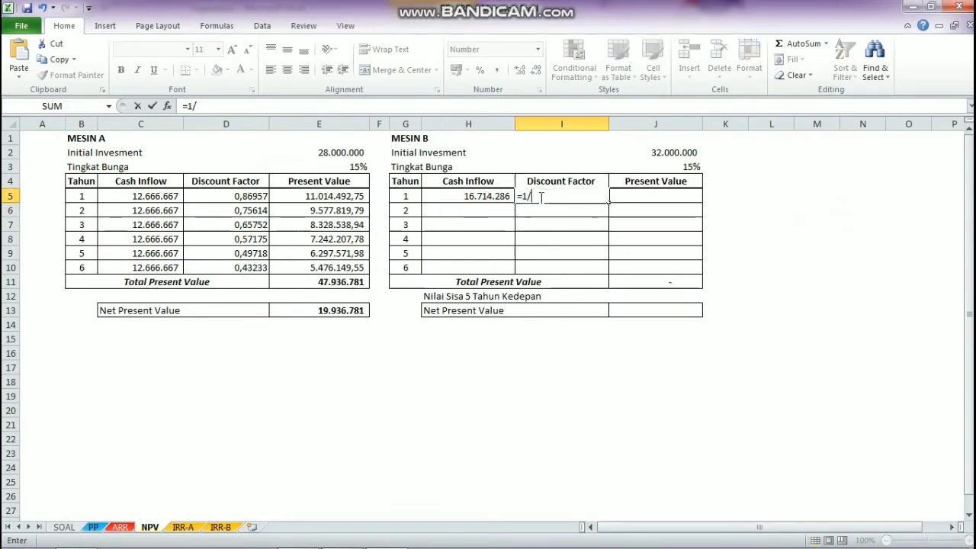
type("(1")
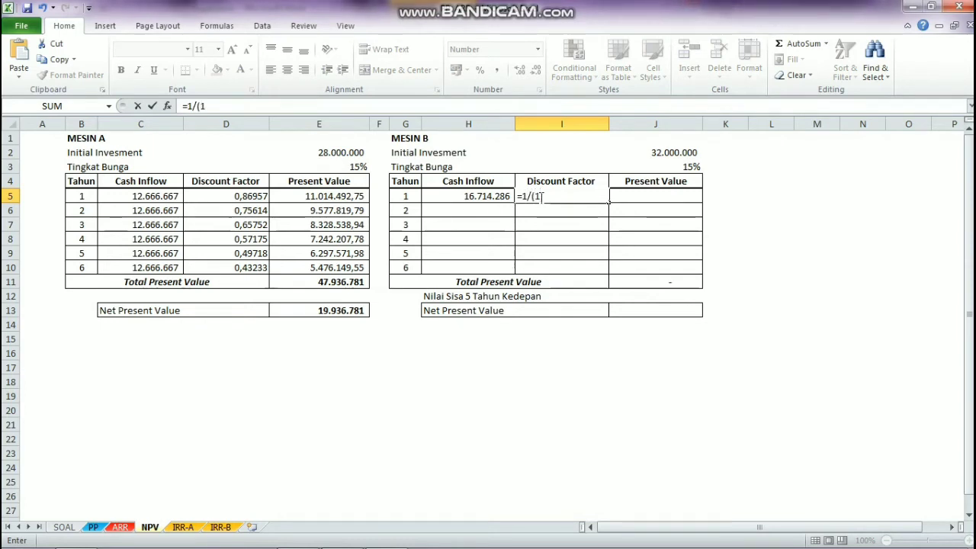
type("+")
left_click(669, 167)
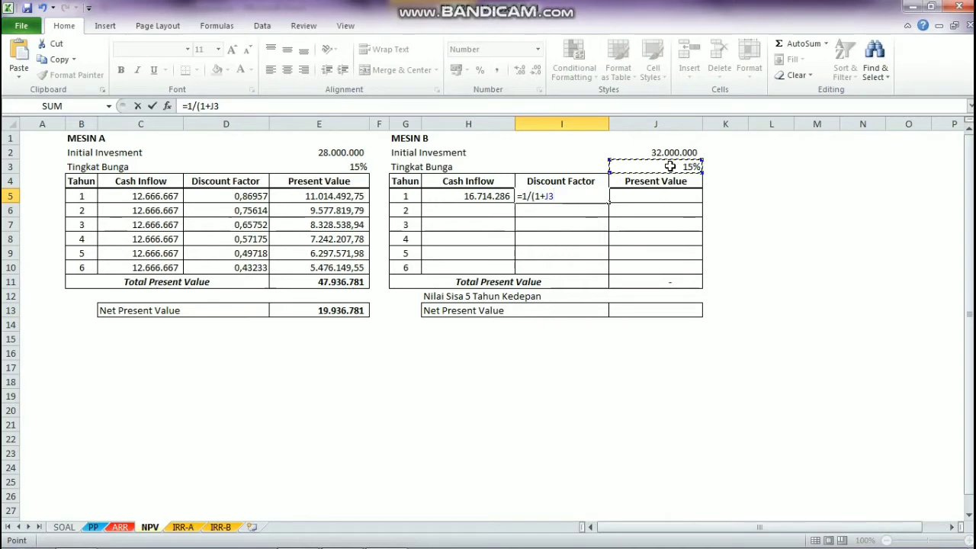
key("F4")
type(")^G5")
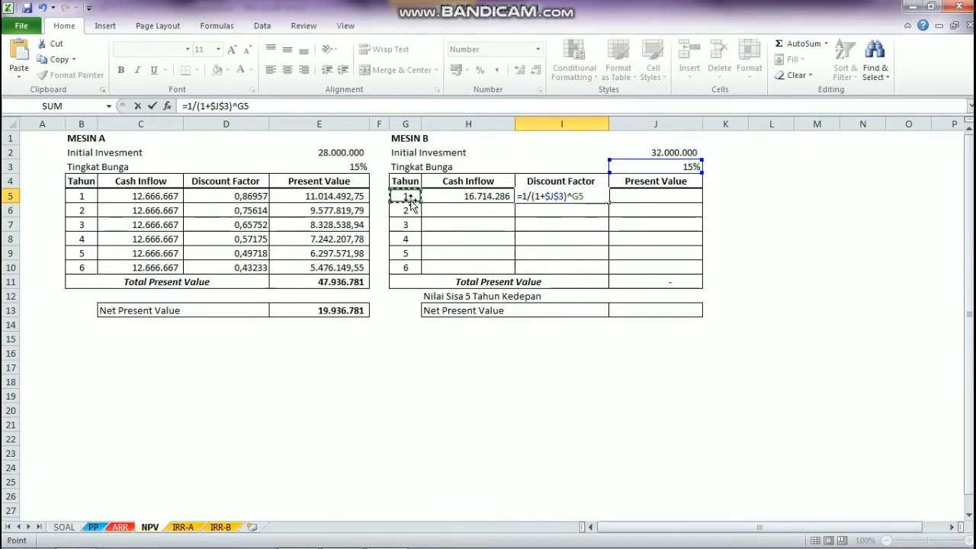
key("Return")
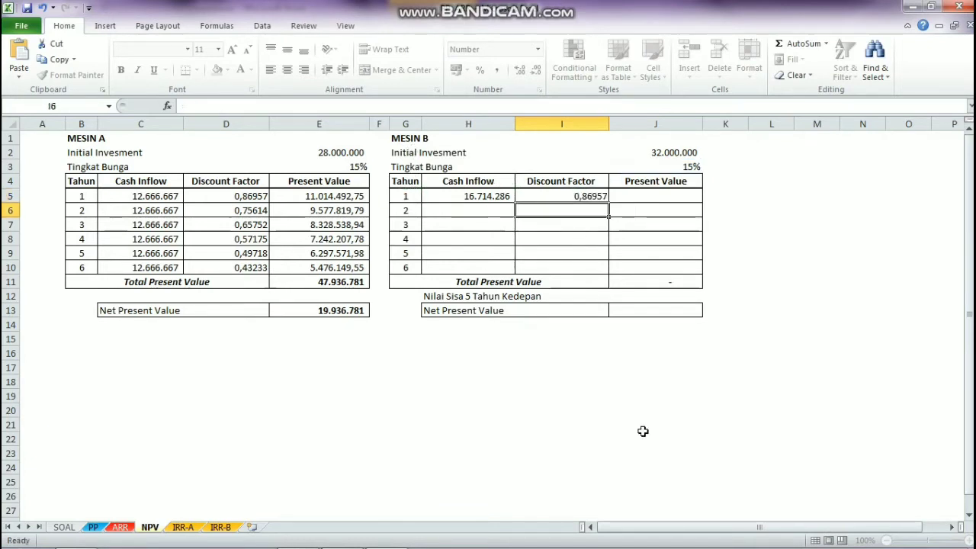
left_click(645, 196)
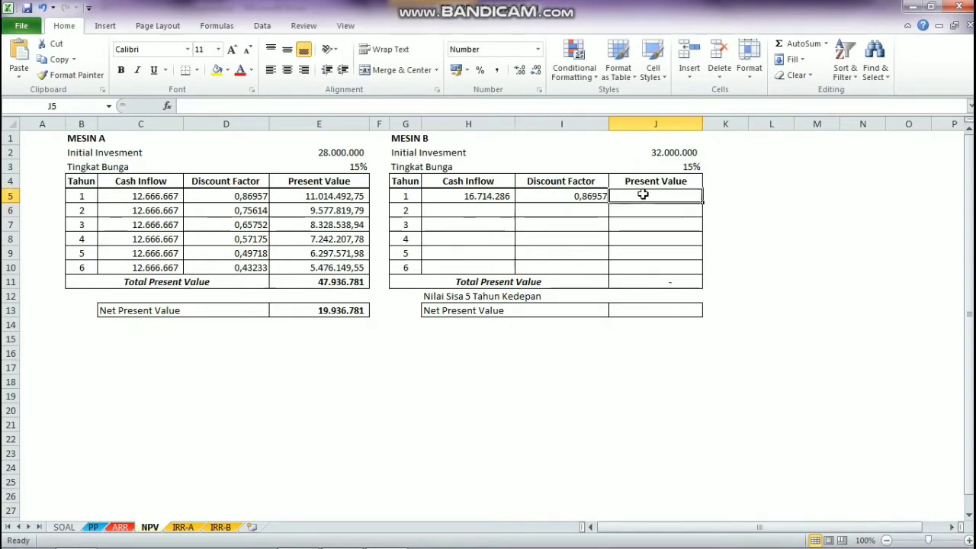
type("=")
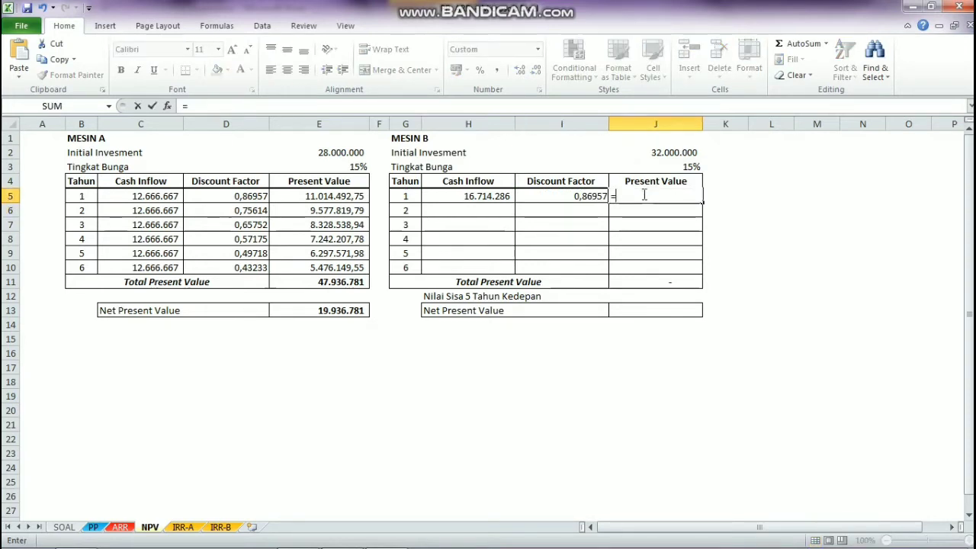
left_click(489, 200)
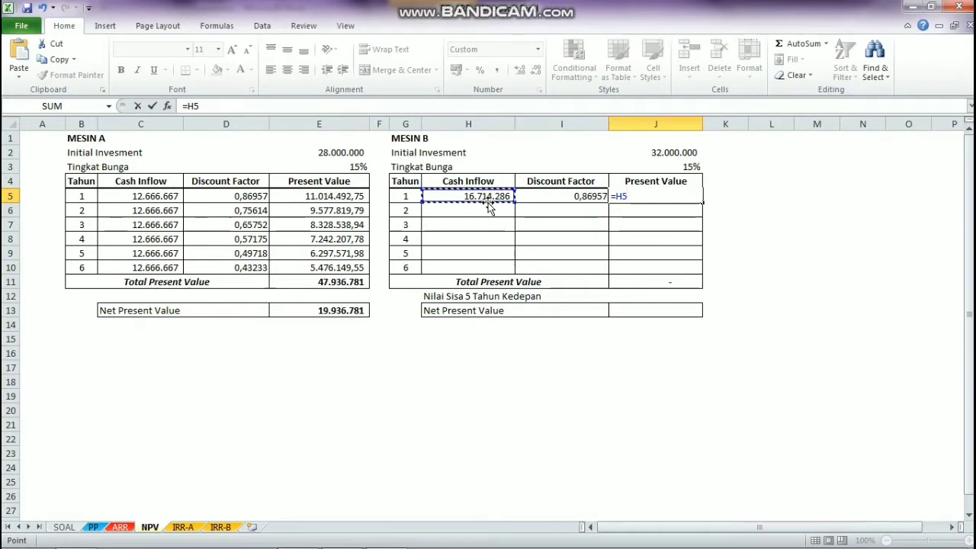
type("*")
key("BackSpace")
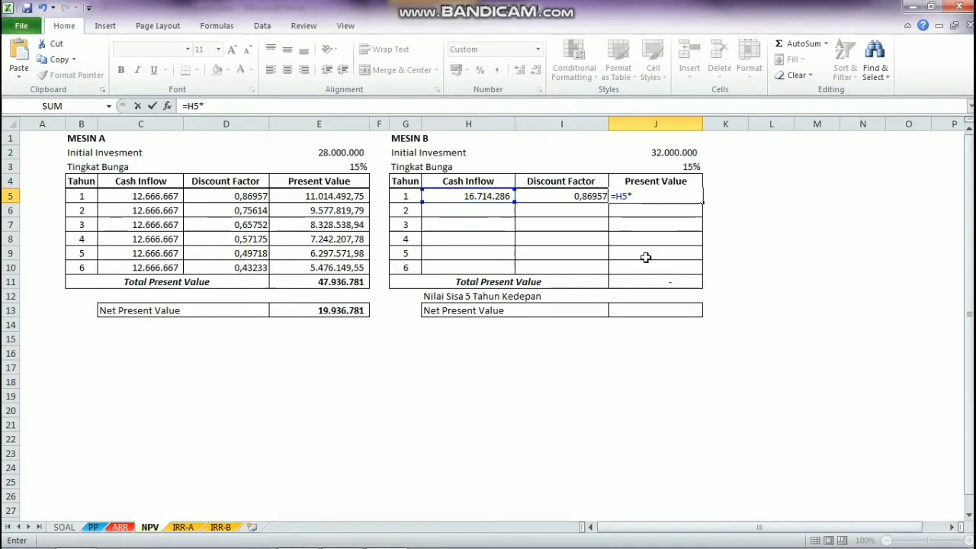
key("BackSpace")
key("BackSpace")
key("BackSpace")
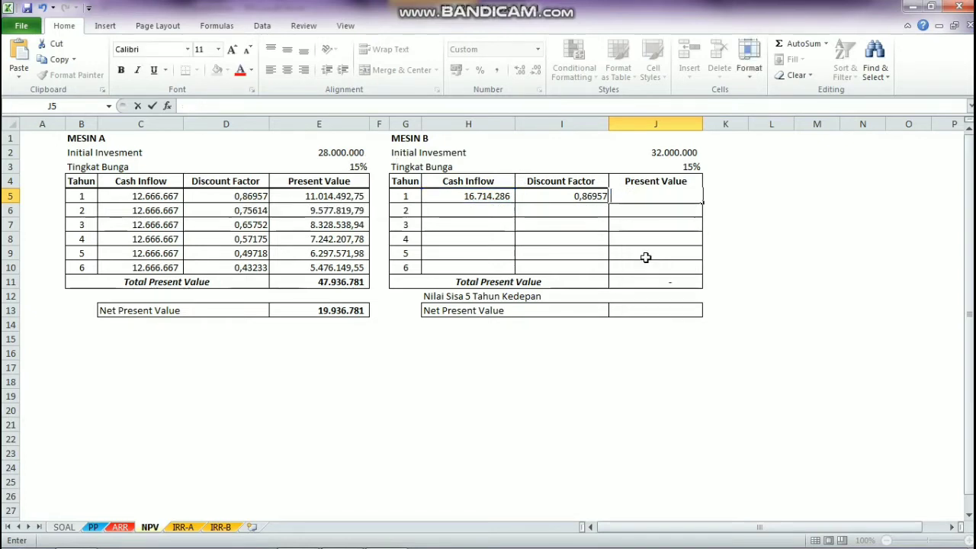
left_click(338, 200)
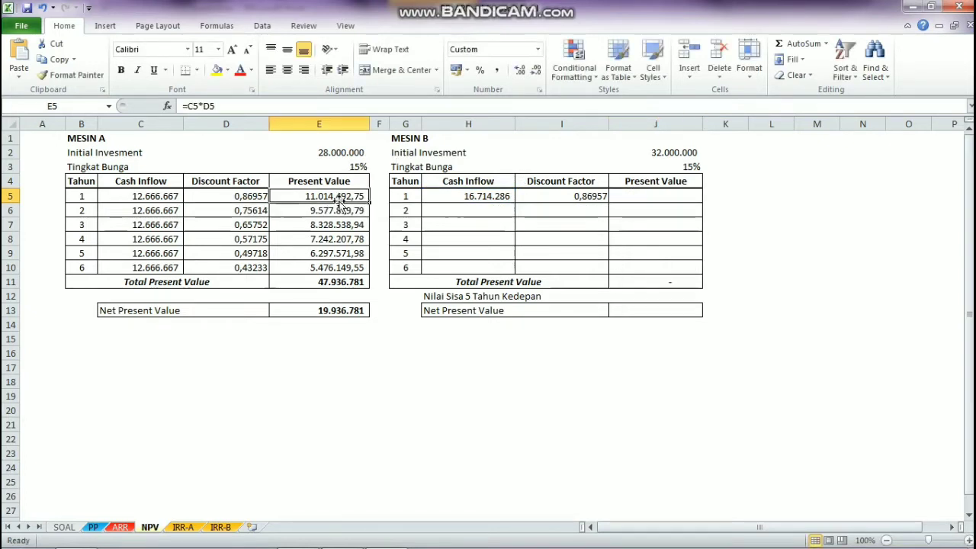
Step: Calculate Mesin B's year 1 present value in J5 with the formula =H5*I5
left_click(641, 198)
type("=")
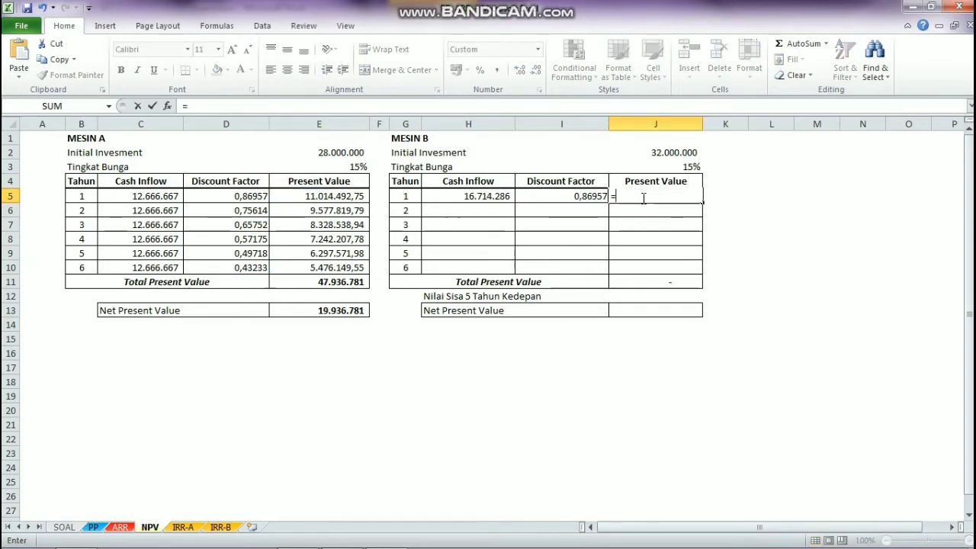
left_click(474, 197)
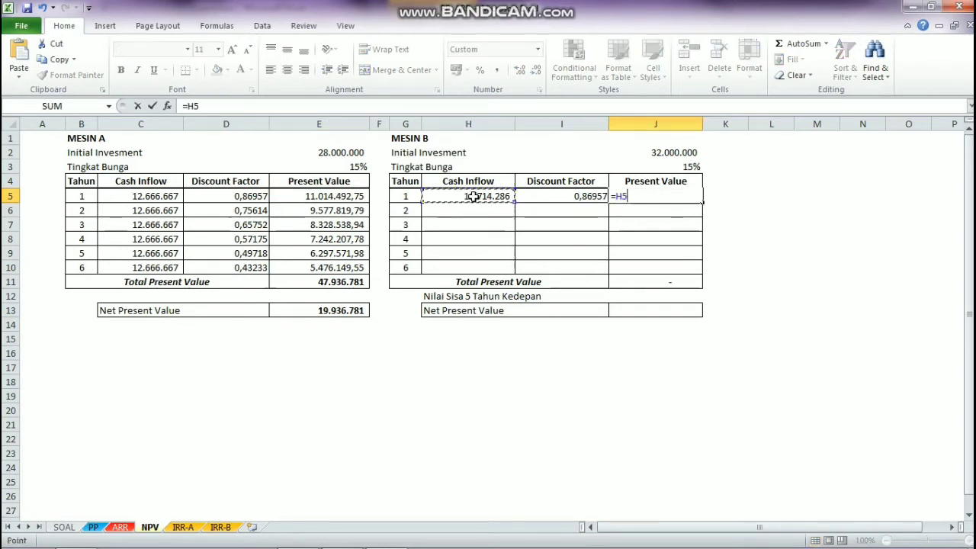
type("*")
left_click(571, 196)
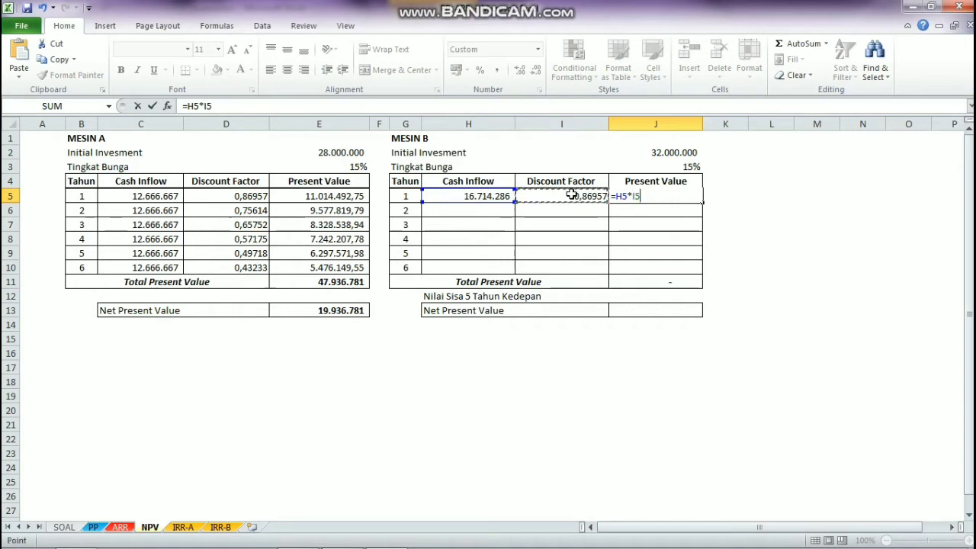
key("Return")
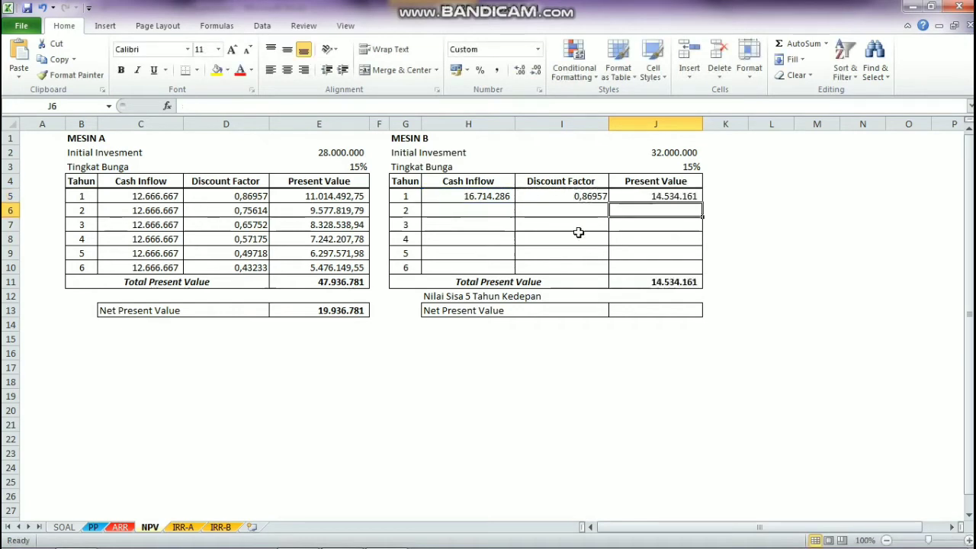
Step: Clear Mesin B's total present value in J11 and fill the formulas in H5:J5 down through row 10 for year 6
left_click(686, 282)
key("Delete")
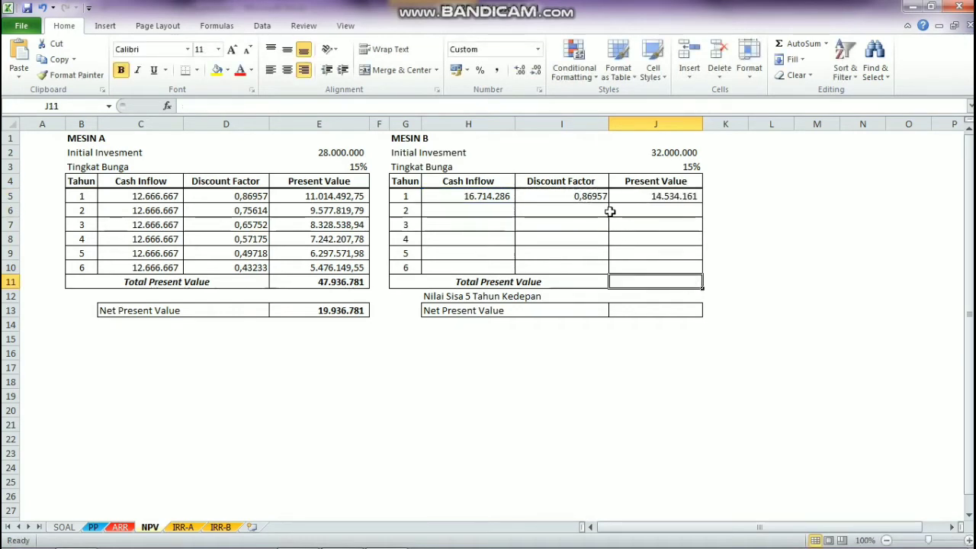
left_click_drag(491, 196, 700, 272)
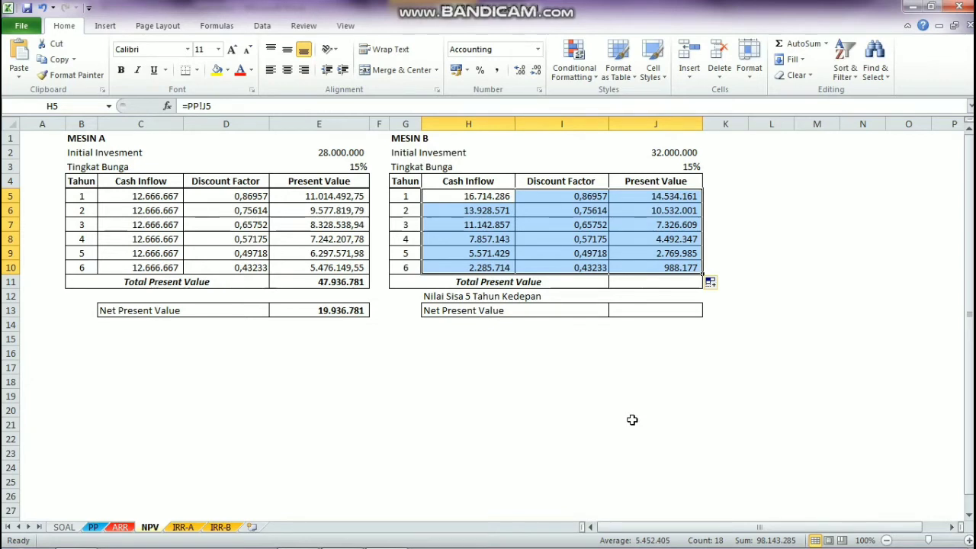
Step: Total Mesin B's present values in J11 using AutoSum with =SUM(J5:J10)
left_click(671, 282)
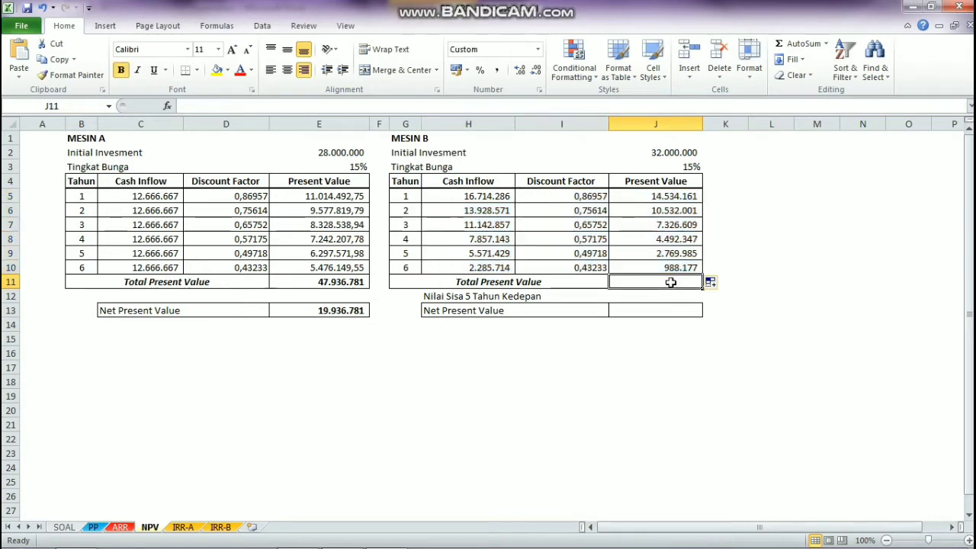
type("=")
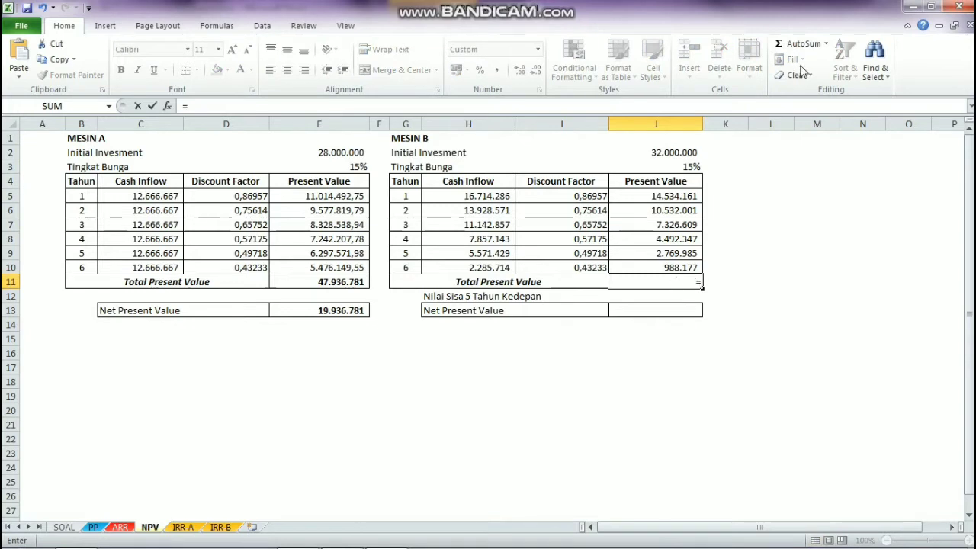
left_click(812, 46)
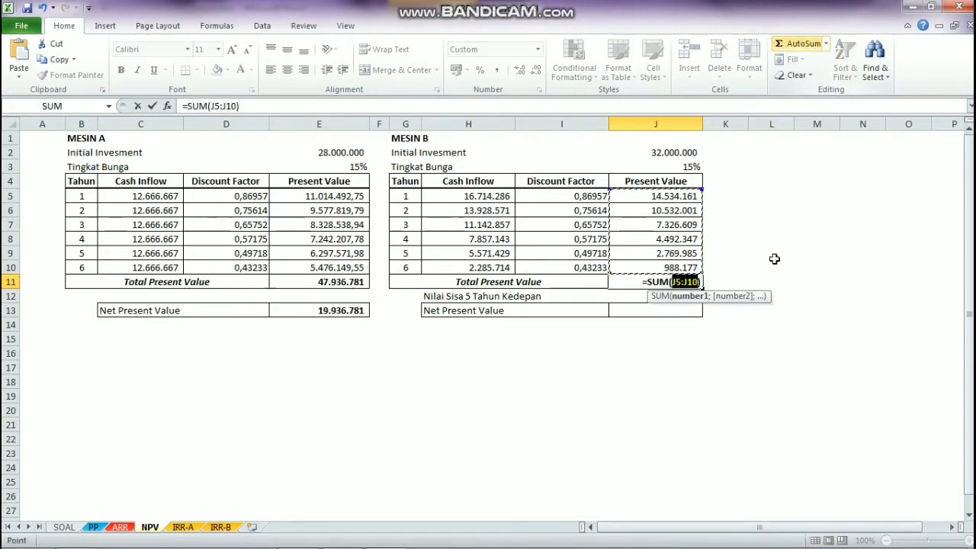
key("Return")
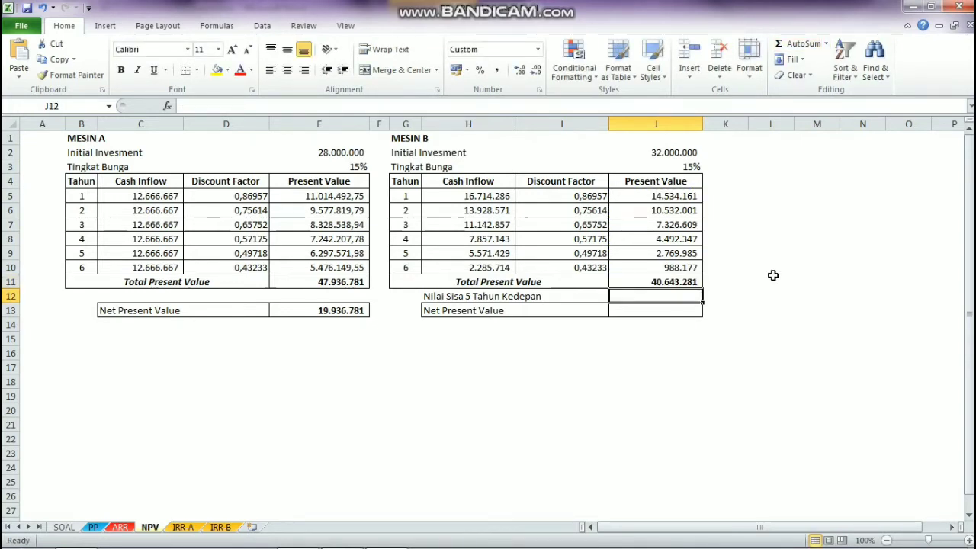
Step: Merge H12:I12 containing the label "Nilai Sisa 5 Tahun Kedepan" and align its text left
left_click(666, 308)
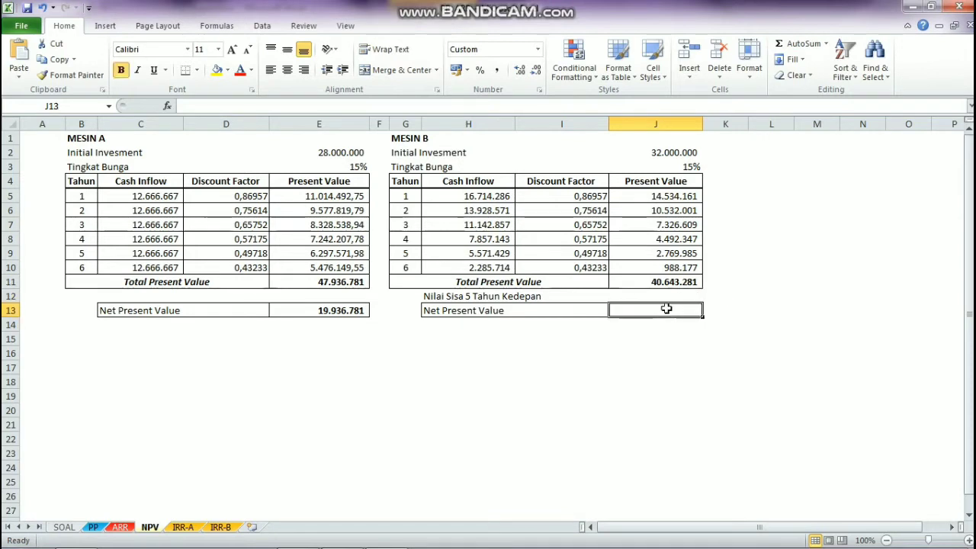
left_click(505, 296)
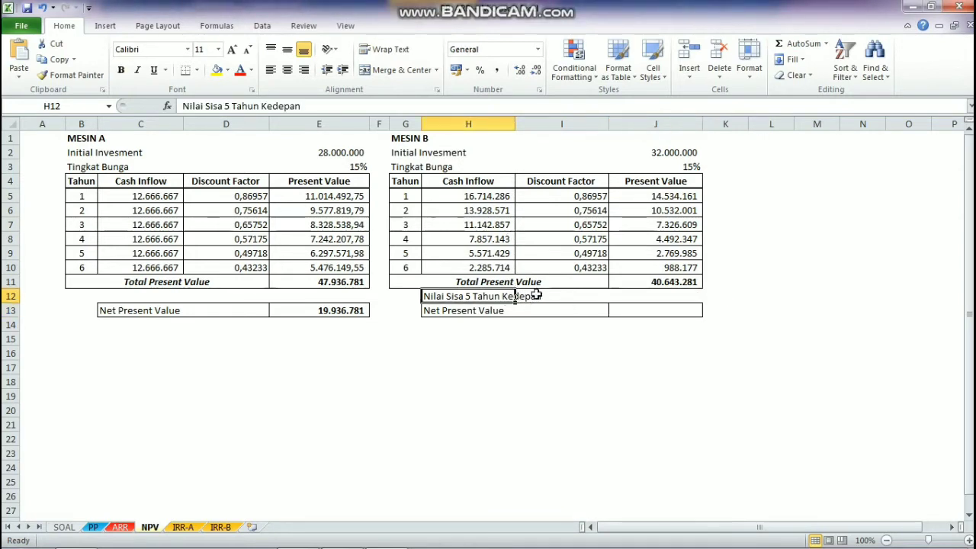
left_click(537, 296)
left_click(489, 347)
left_click(473, 294)
left_click_drag(473, 294, 534, 299)
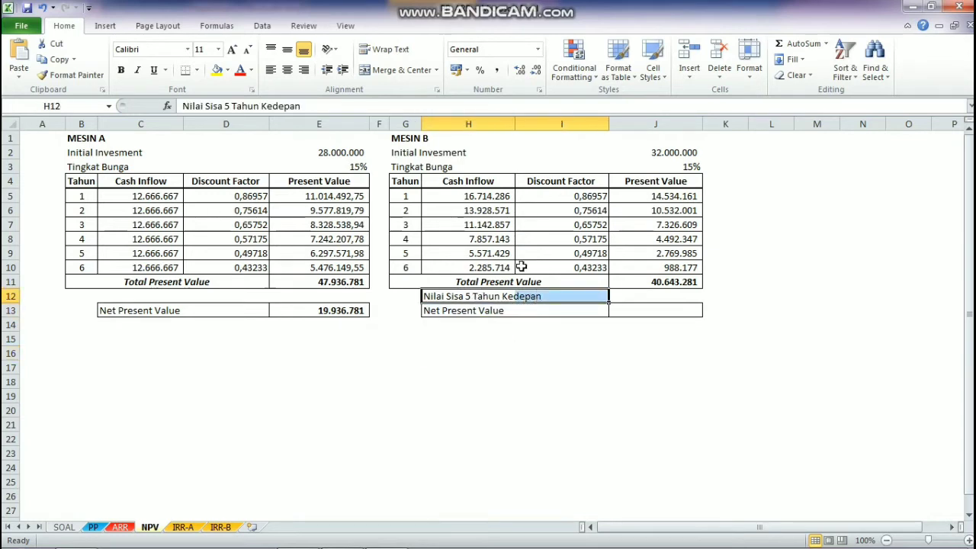
left_click(410, 77)
left_click(488, 354)
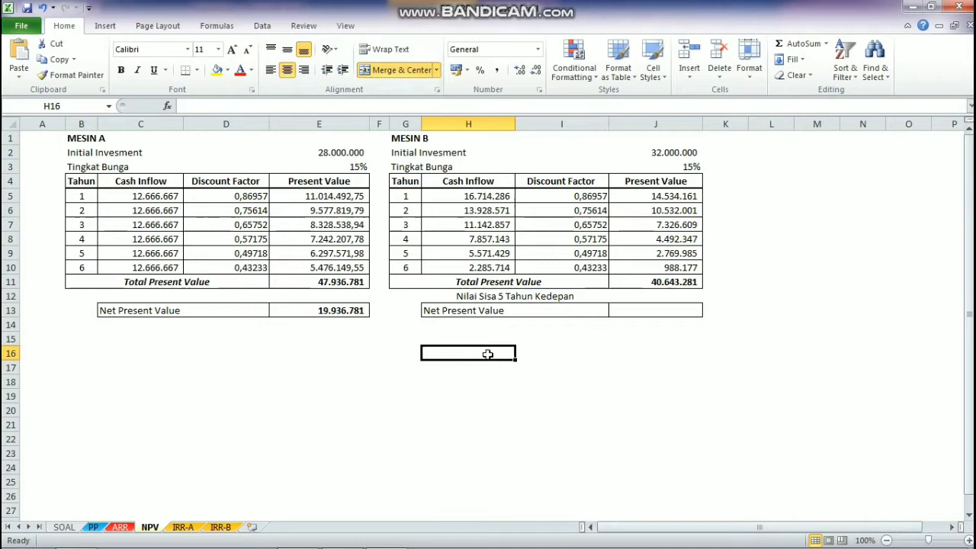
left_click(482, 298)
left_click(271, 69)
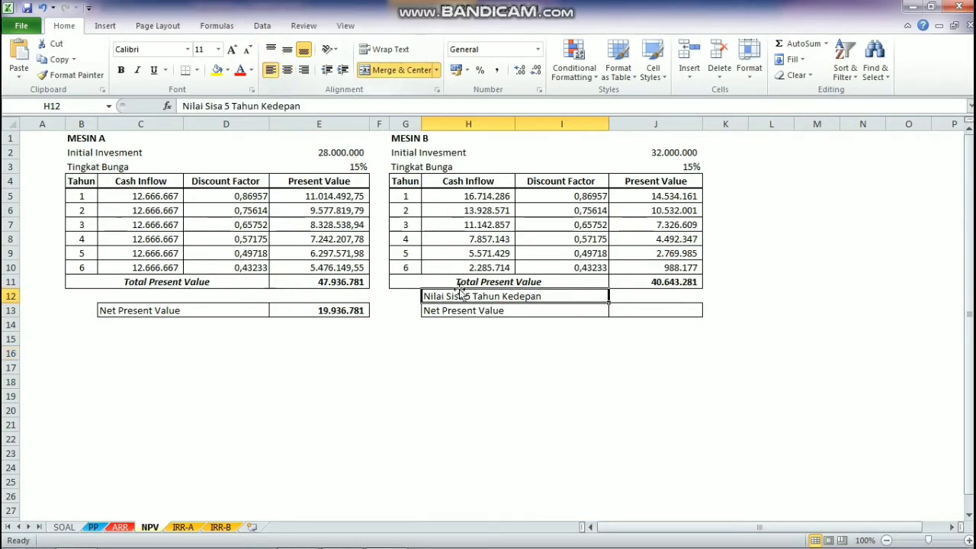
left_click(537, 442)
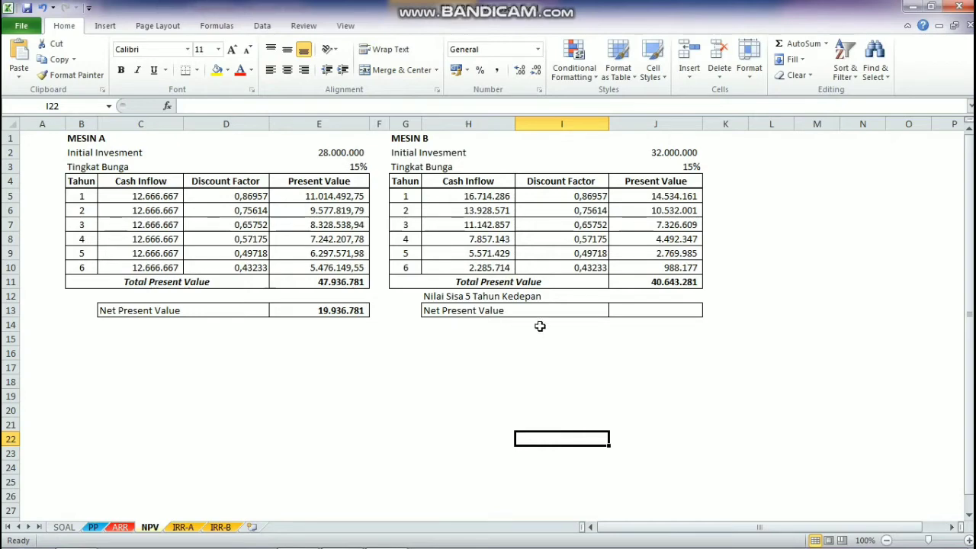
Step: Look up Mesin B's Nilai Residu on the SOAL sheet and calculate its five-year value in NPV cell J12 with =5e6*(1+J3)^5
left_click(92, 527)
left_click(64, 527)
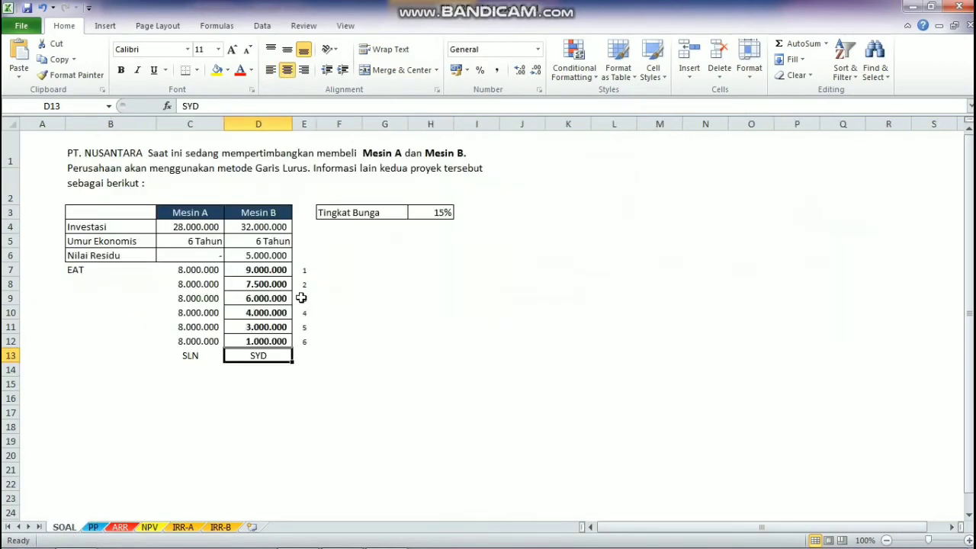
left_click(266, 258)
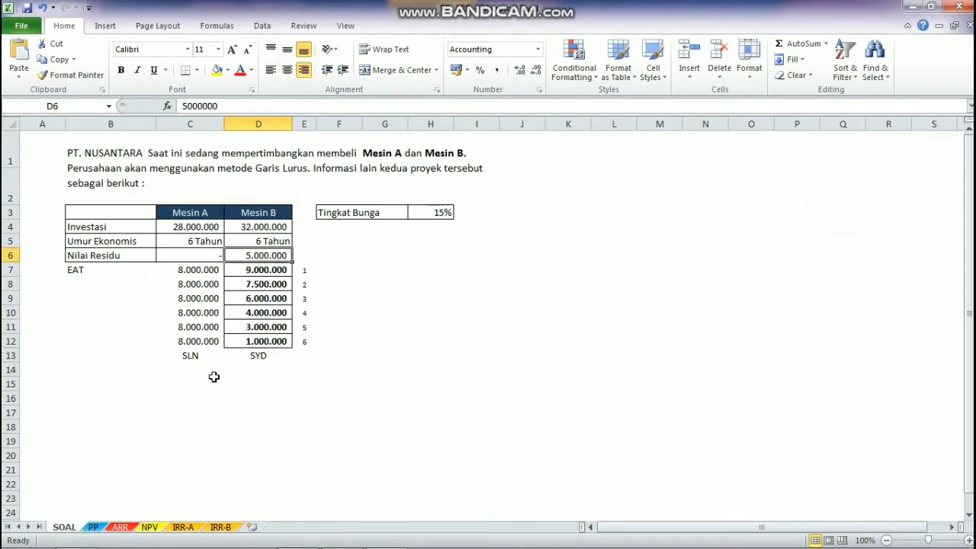
left_click(151, 528)
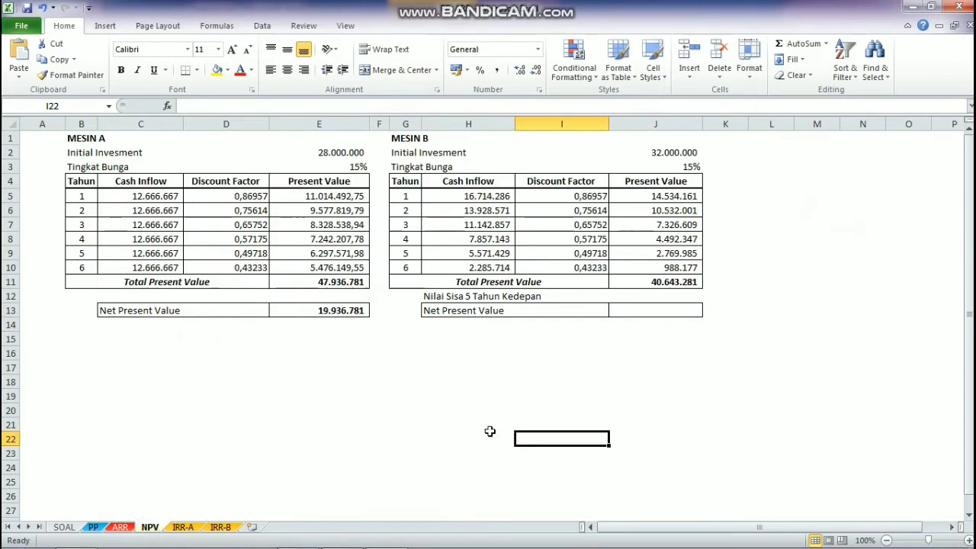
left_click(646, 297)
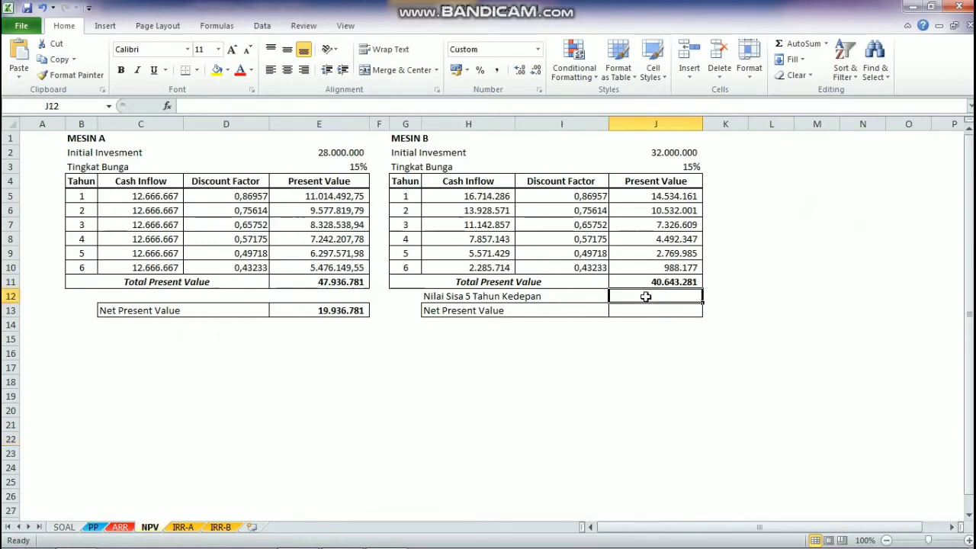
type("=")
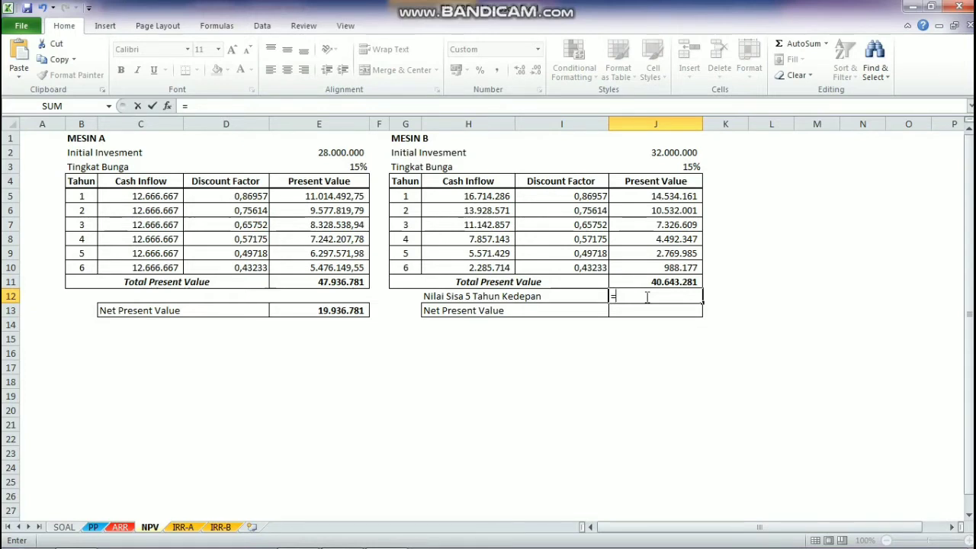
type("5e6*(1+")
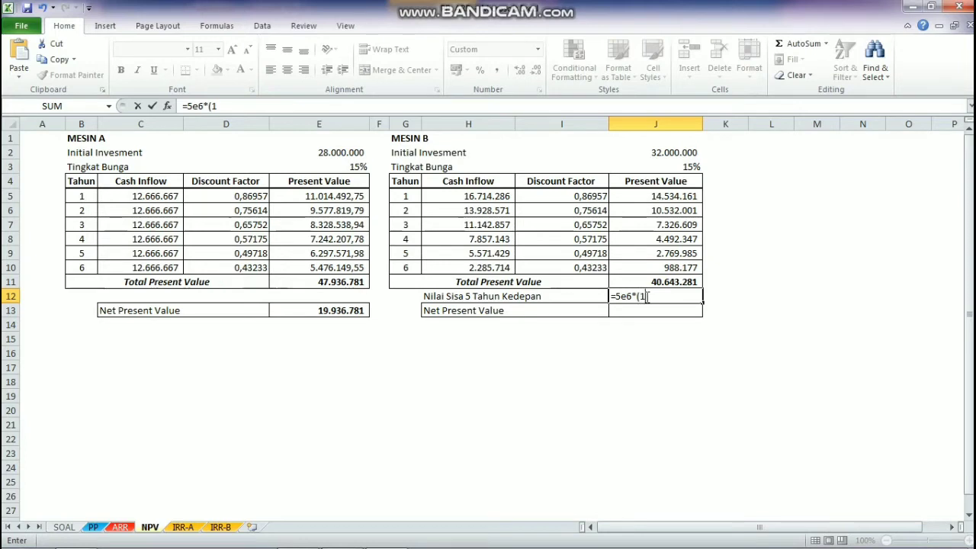
left_click(667, 166)
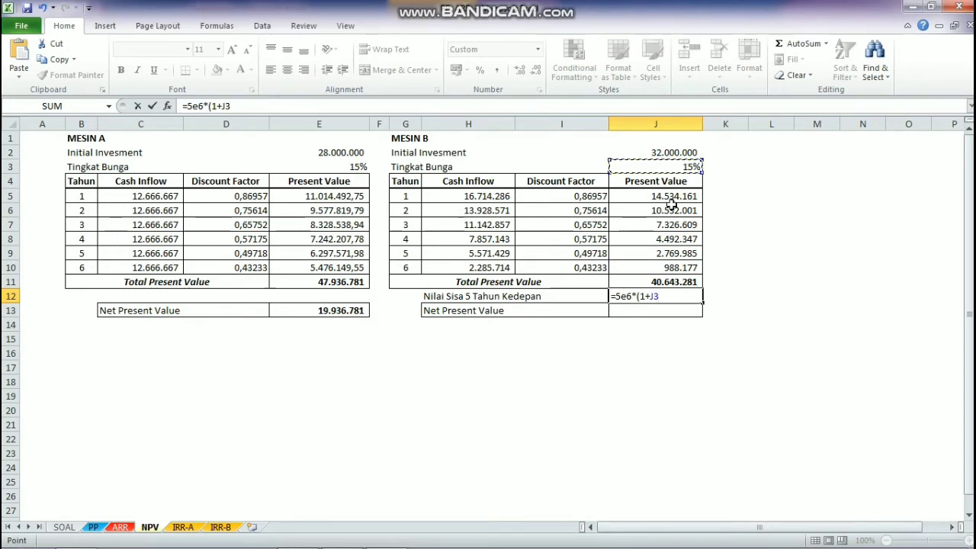
type(")^5")
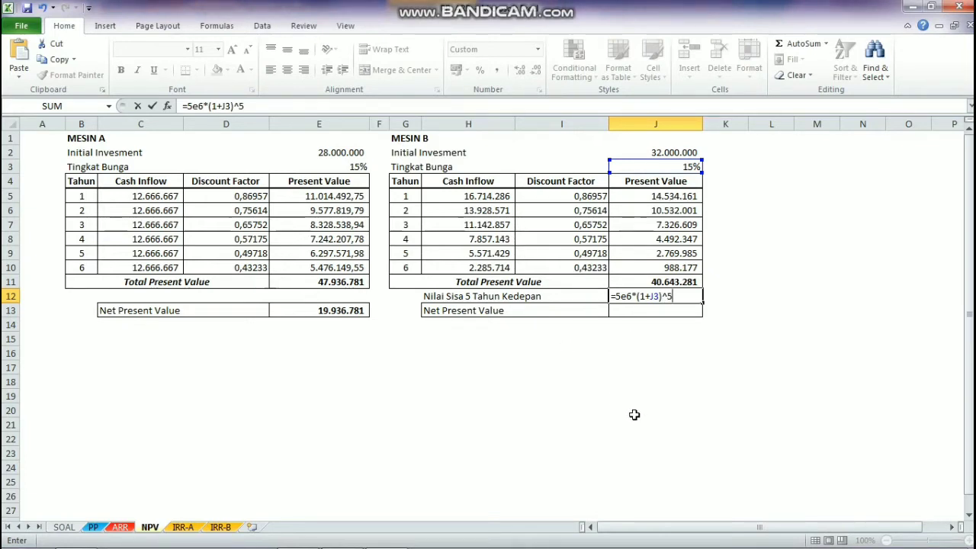
key("Return")
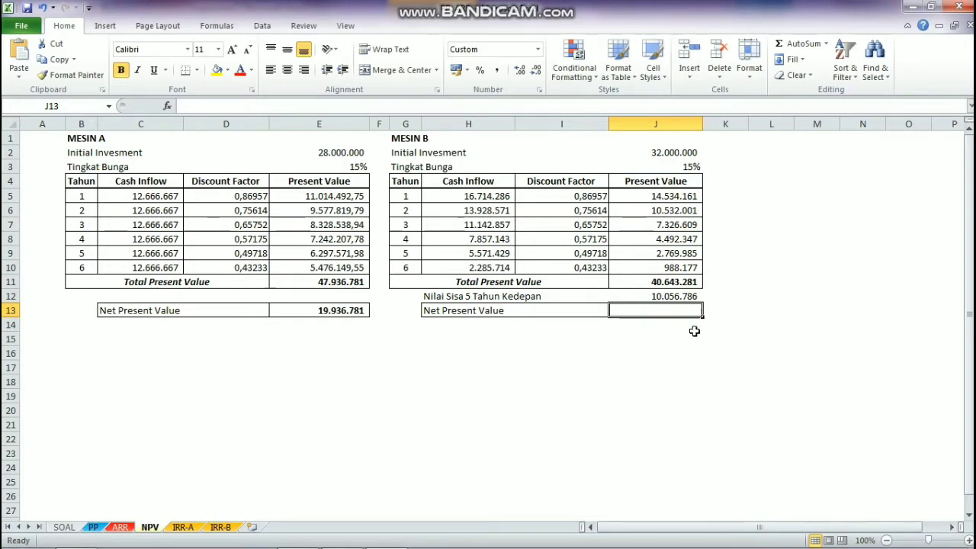
left_click(667, 298)
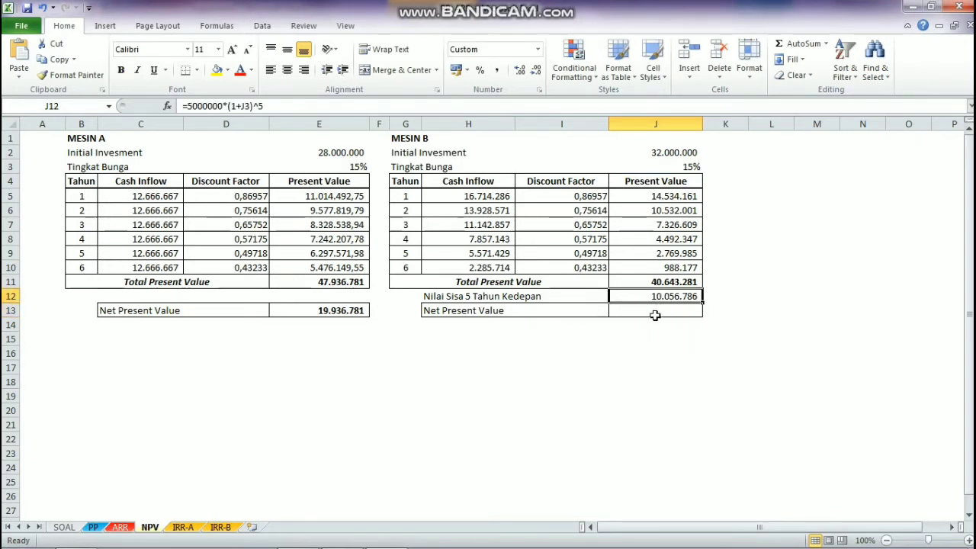
Step: Calculate Mesin B's Net Present Value in J13 with the formula =(J11-J2)+J12
left_click(650, 313)
type("=")
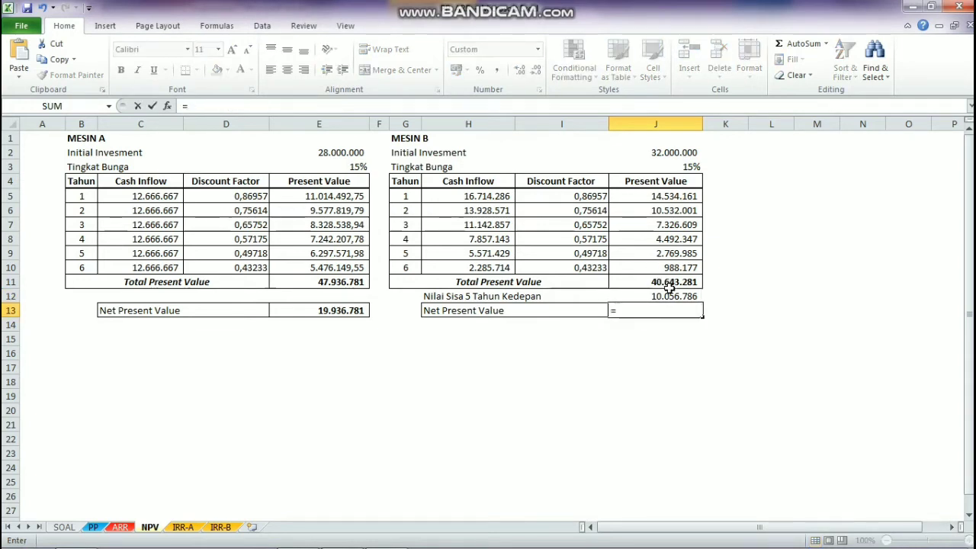
left_click(669, 284)
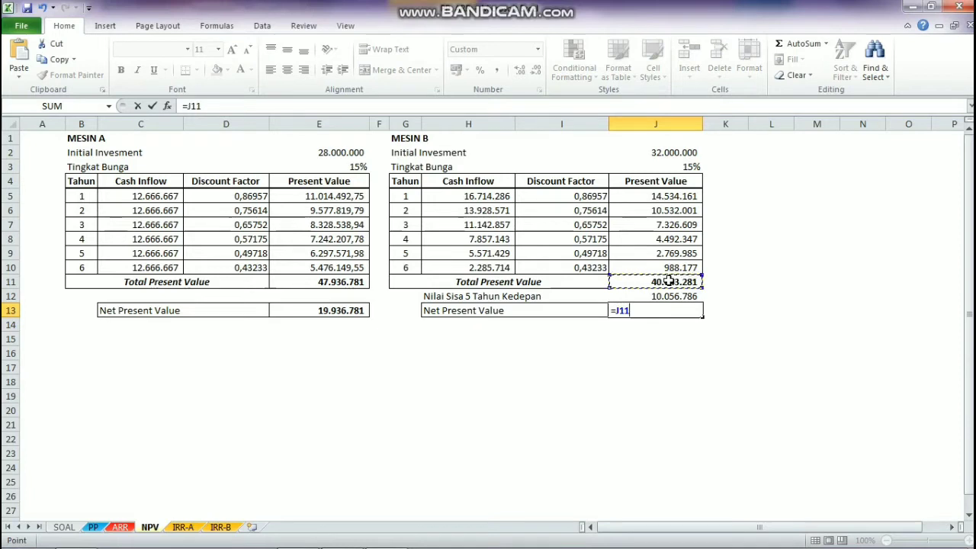
type("-")
left_click(677, 153)
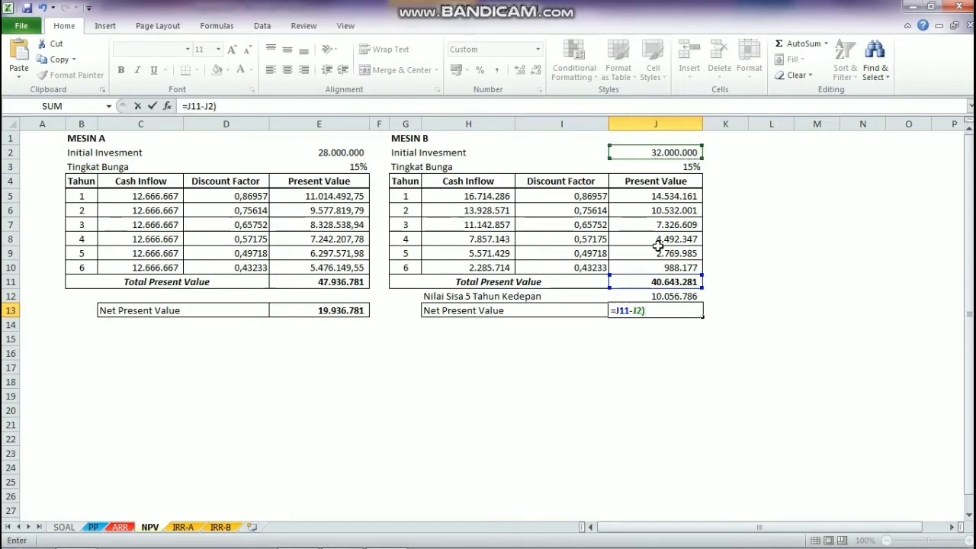
type(")")
key("Return")
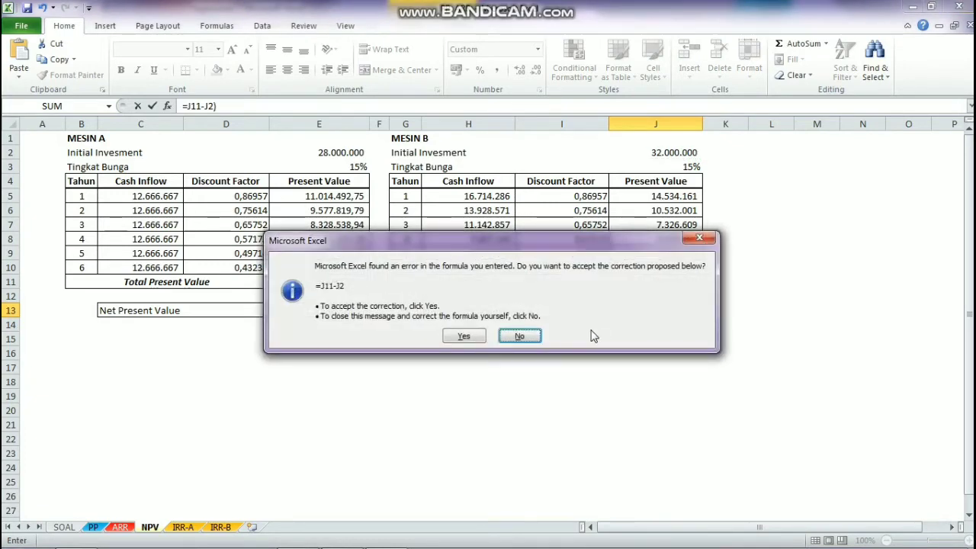
left_click(520, 336)
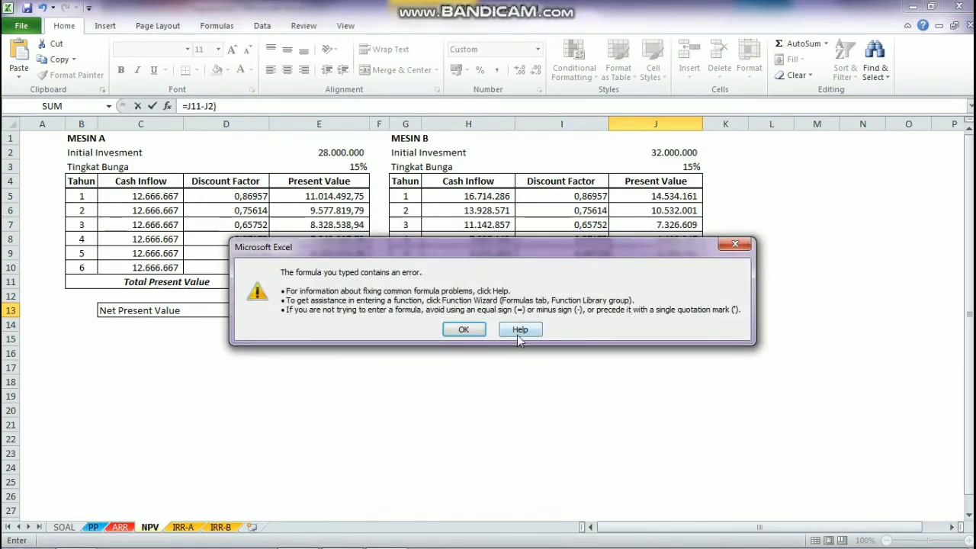
left_click(482, 335)
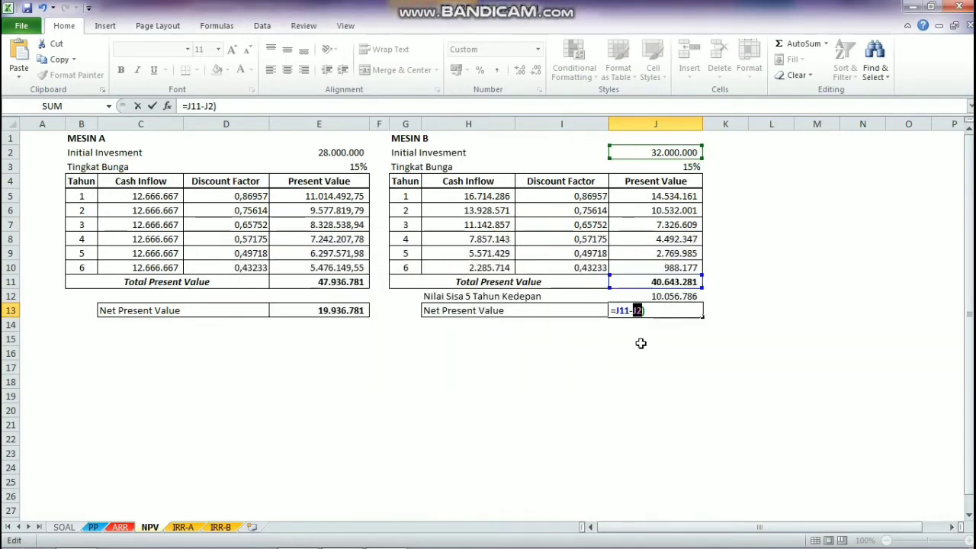
left_click(618, 310)
type("(")
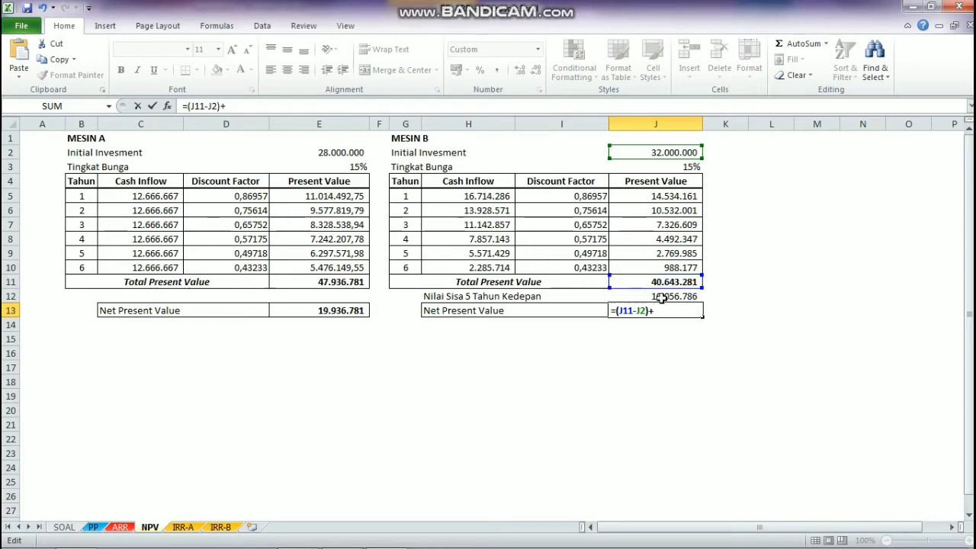
left_click(662, 297)
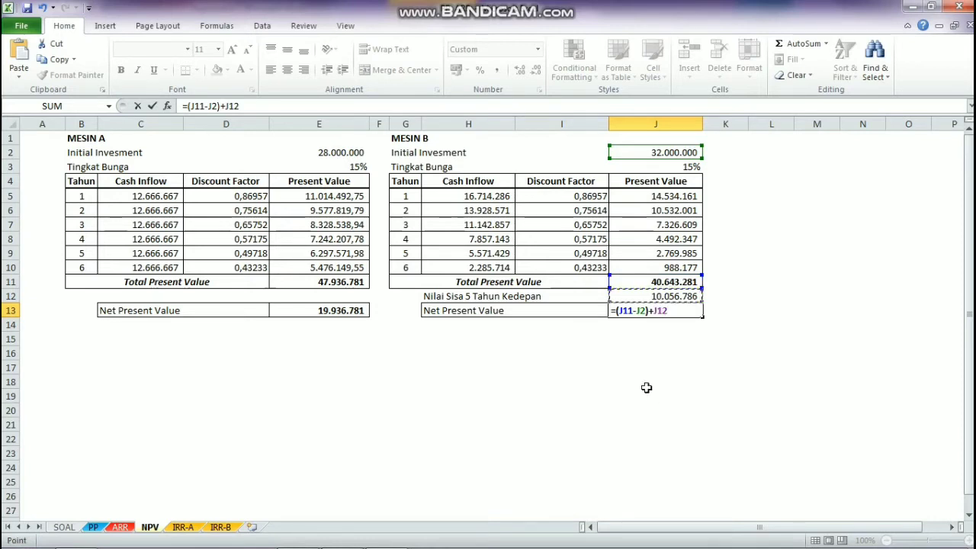
key("Return")
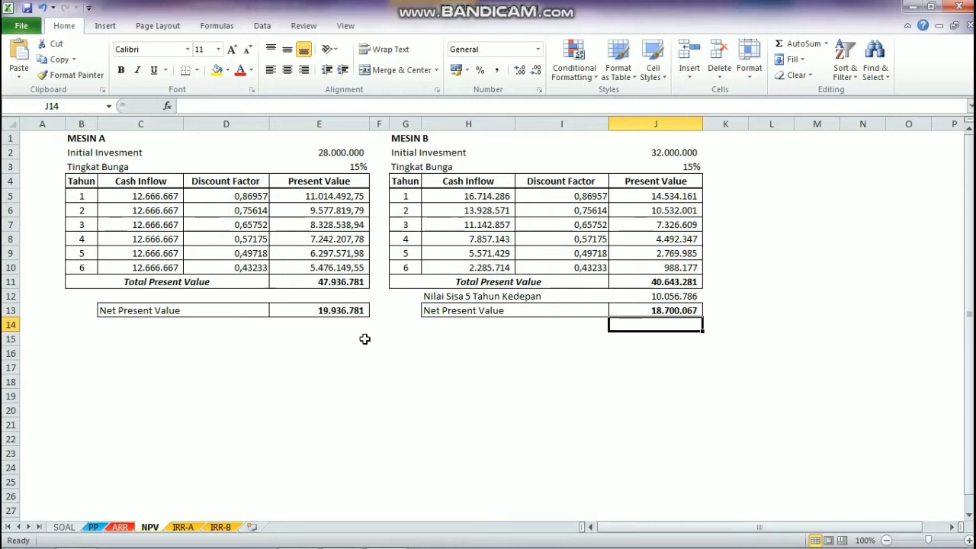
Step: Review both machines' Net Present Value cells, E13 and J13, and open the IRR-A sheet
left_click(349, 311)
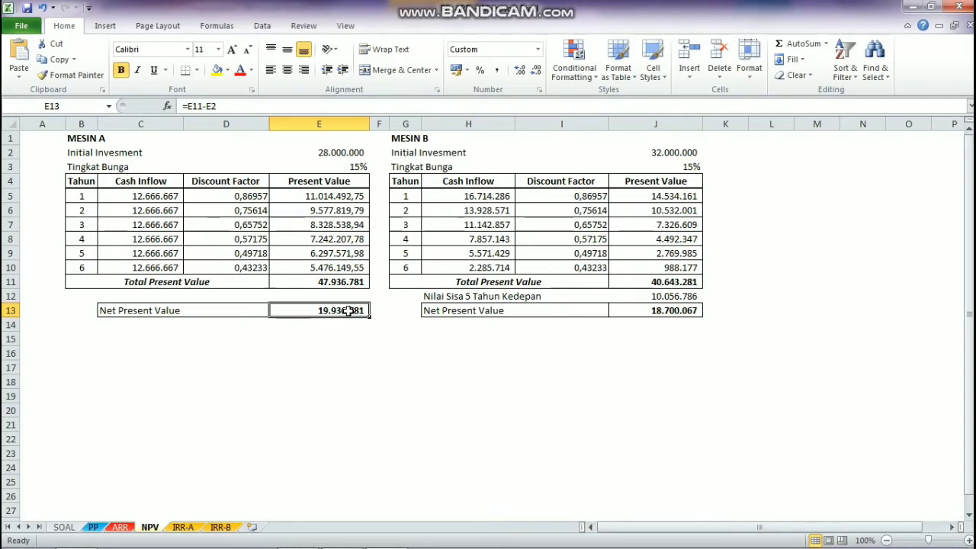
left_click(668, 311)
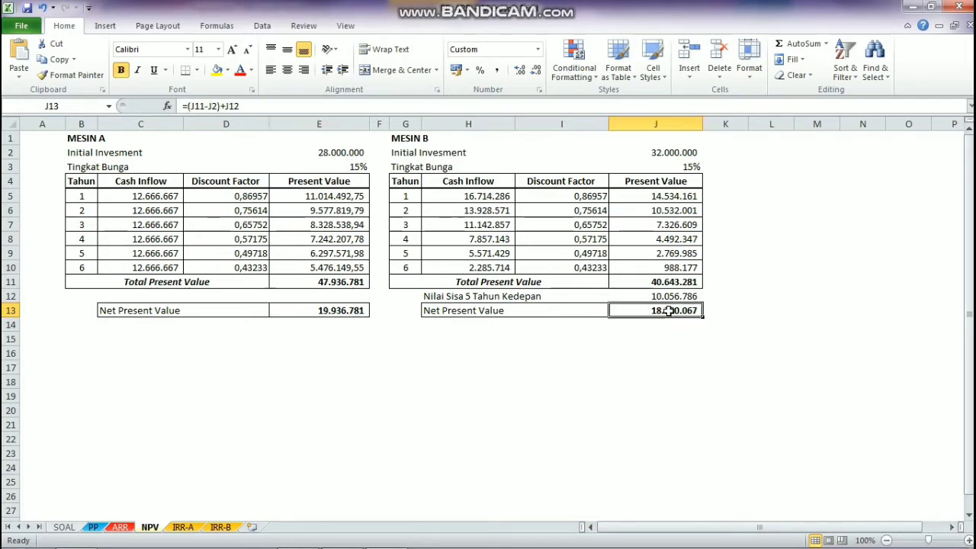
left_click(183, 527)
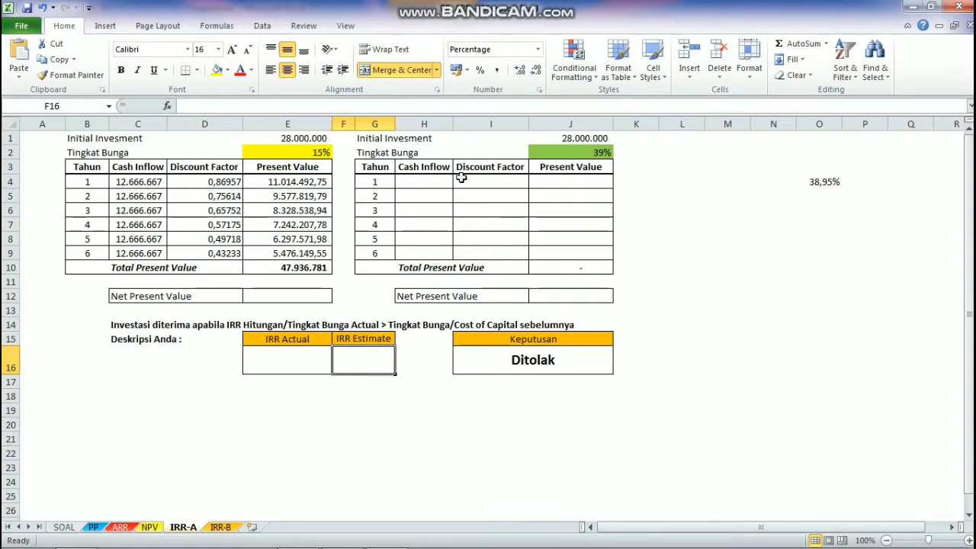
left_click(429, 180)
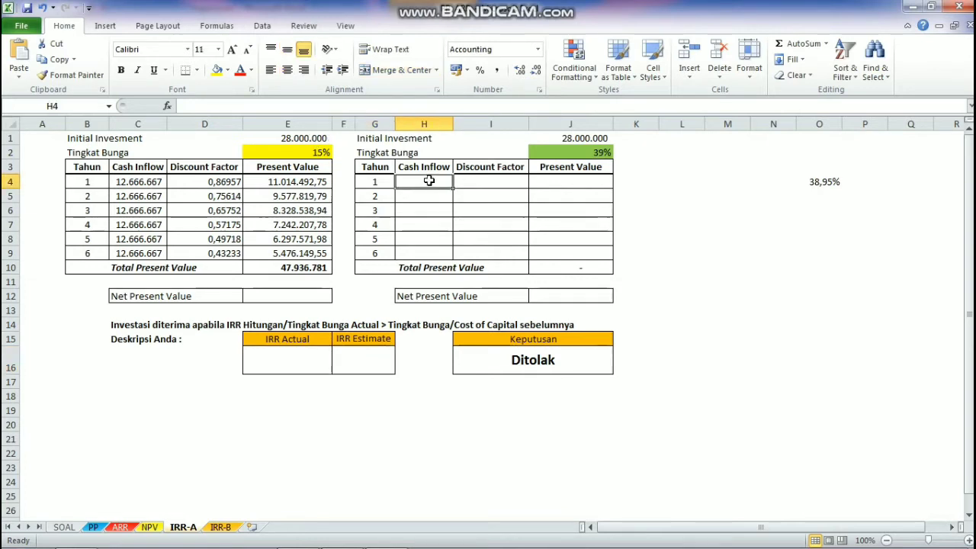
type("=")
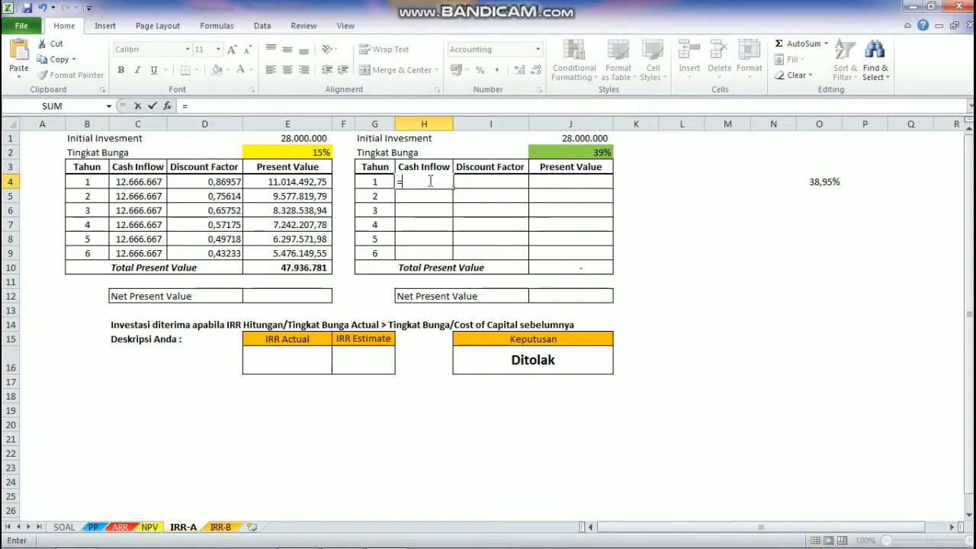
left_click(580, 153)
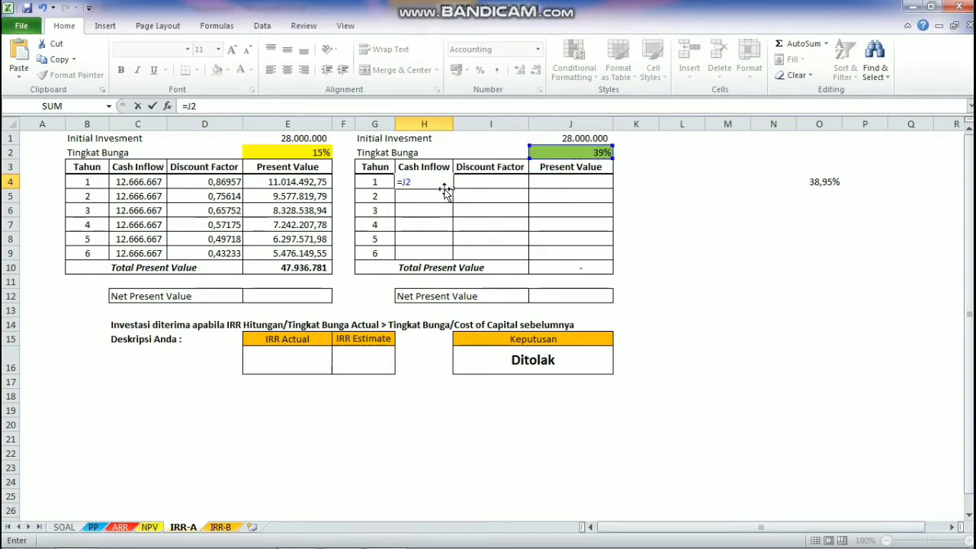
key("BackSpace")
key("BackSpace")
key("BackSpace")
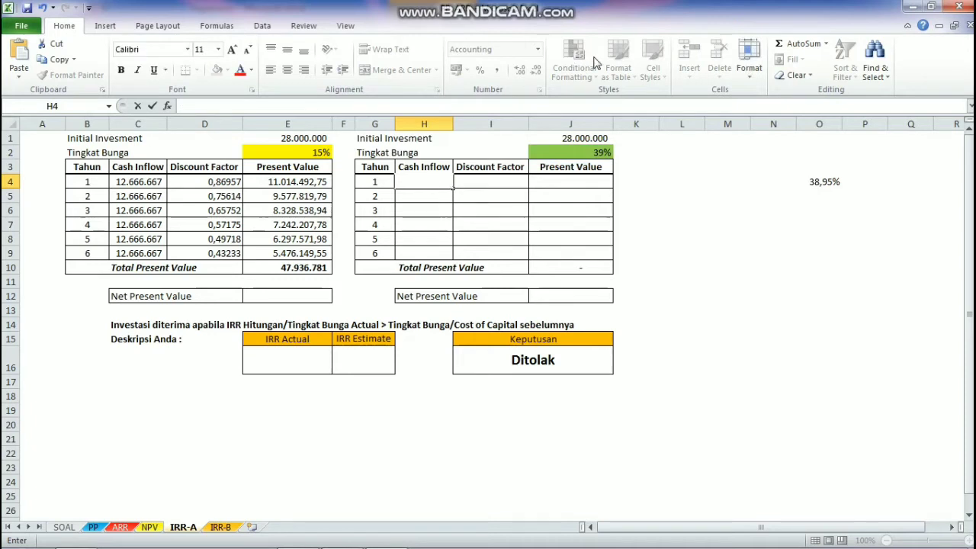
Step: Set the second table's Tingkat Bunga in J2 of the IRR-A sheet to 15%
left_click(576, 154)
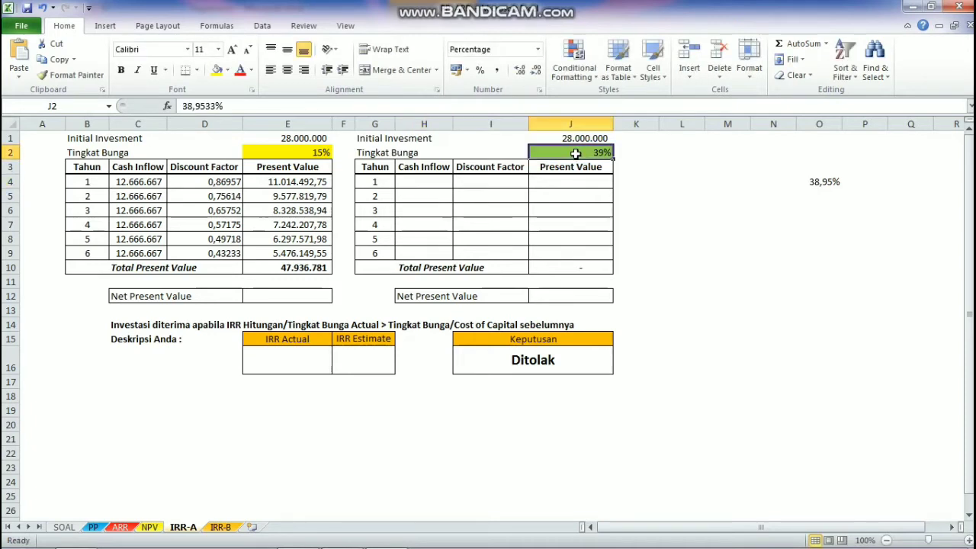
type("15")
key("Return")
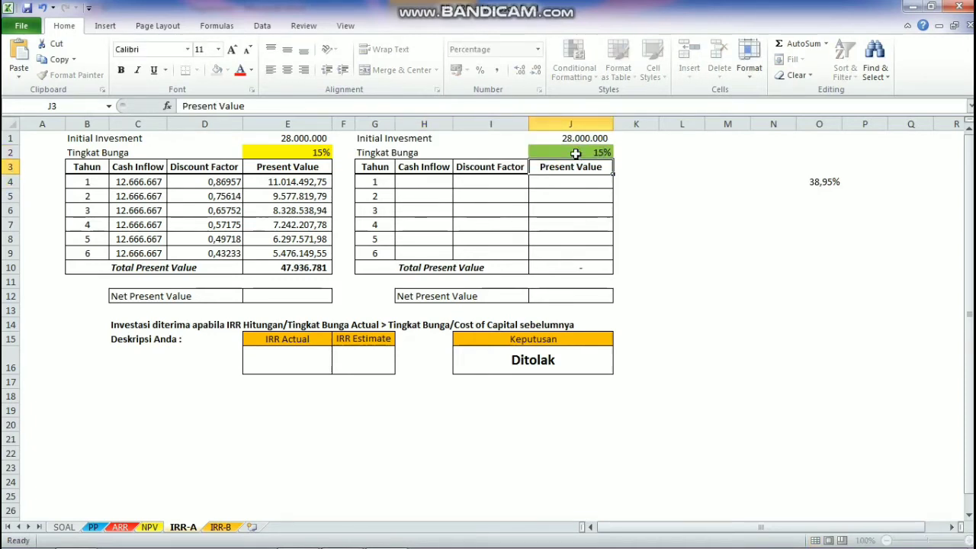
left_click(576, 153)
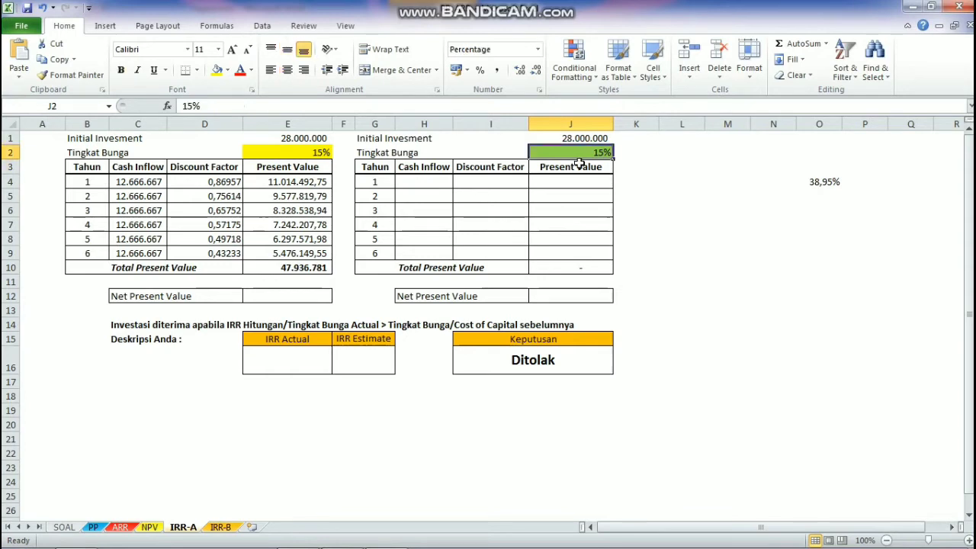
Step: Link the second table's year 1 Cash Inflow in H4 to the first table with the formula =C4
left_click(573, 138)
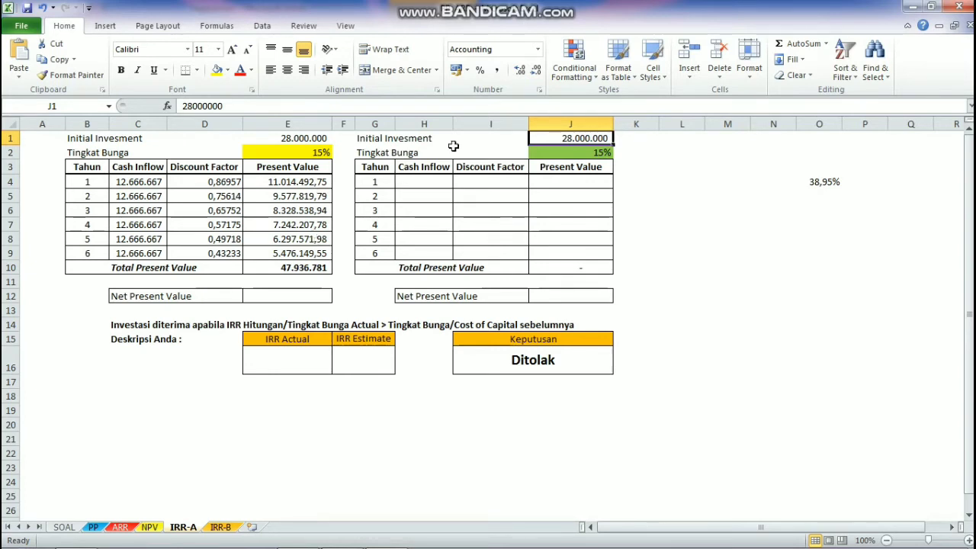
left_click(430, 181)
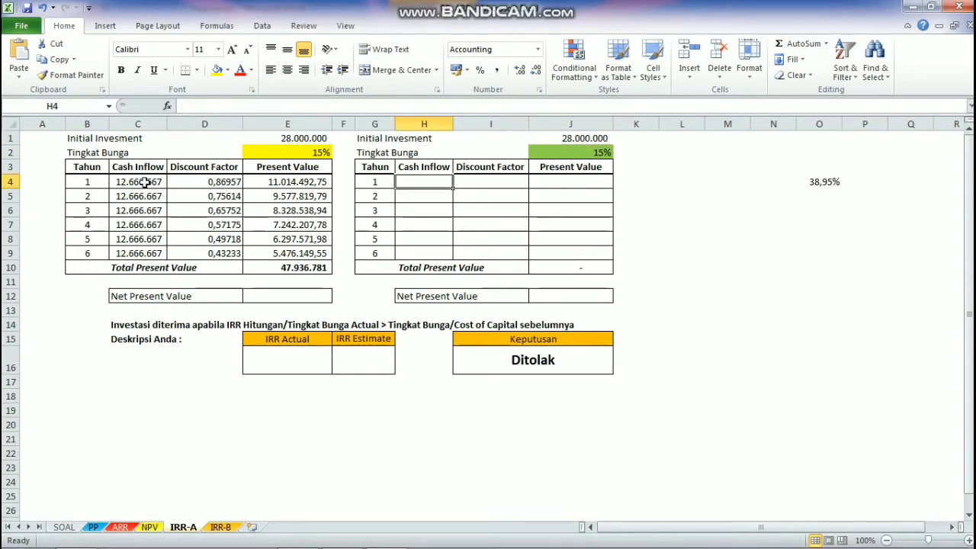
type("=")
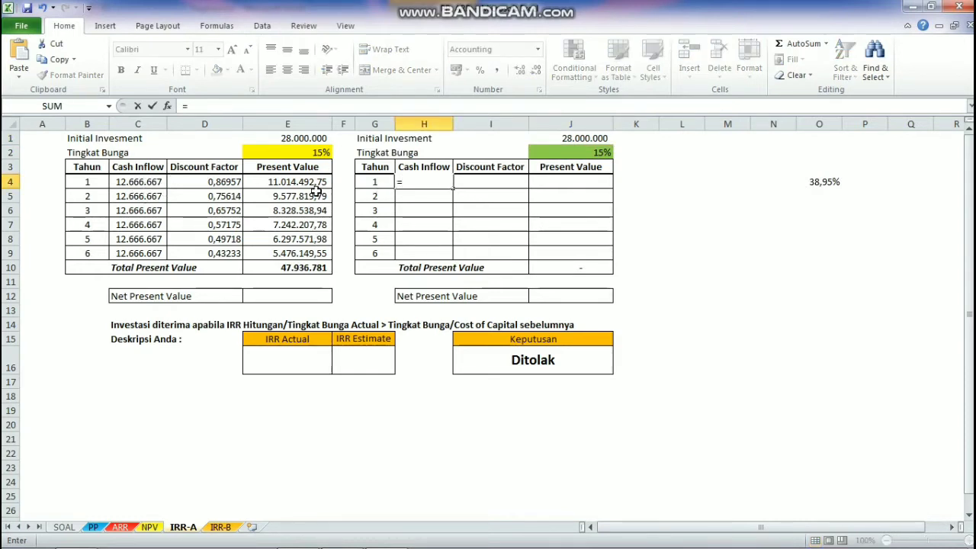
left_click(155, 184)
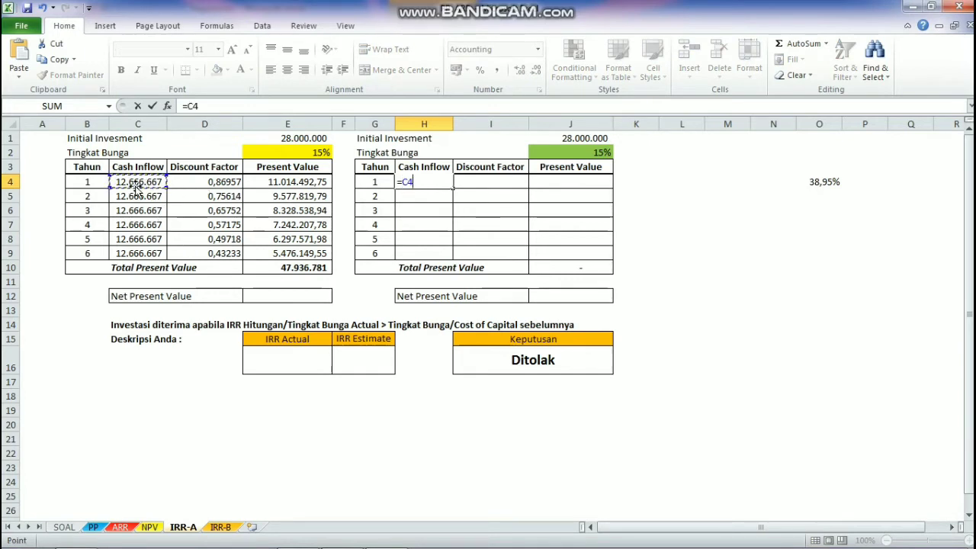
key("Return")
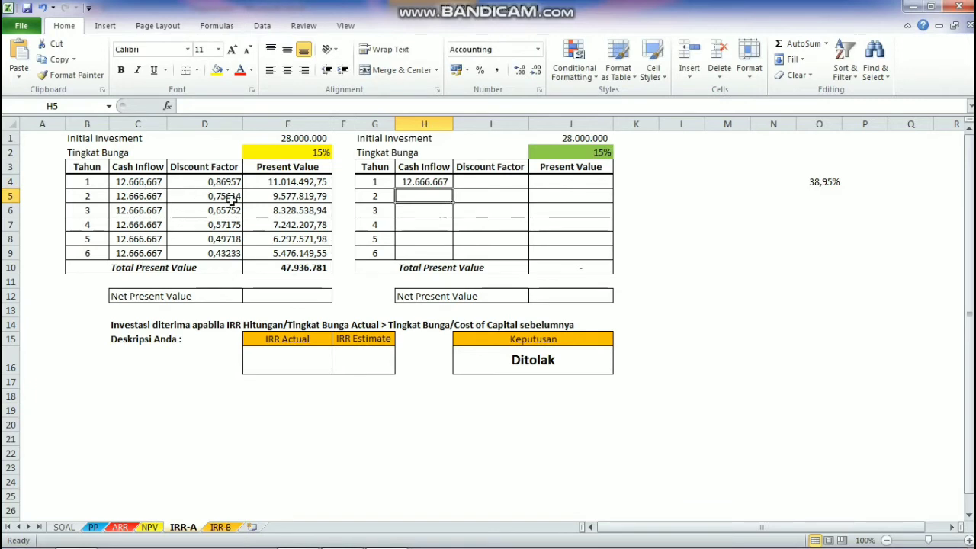
left_click(474, 181)
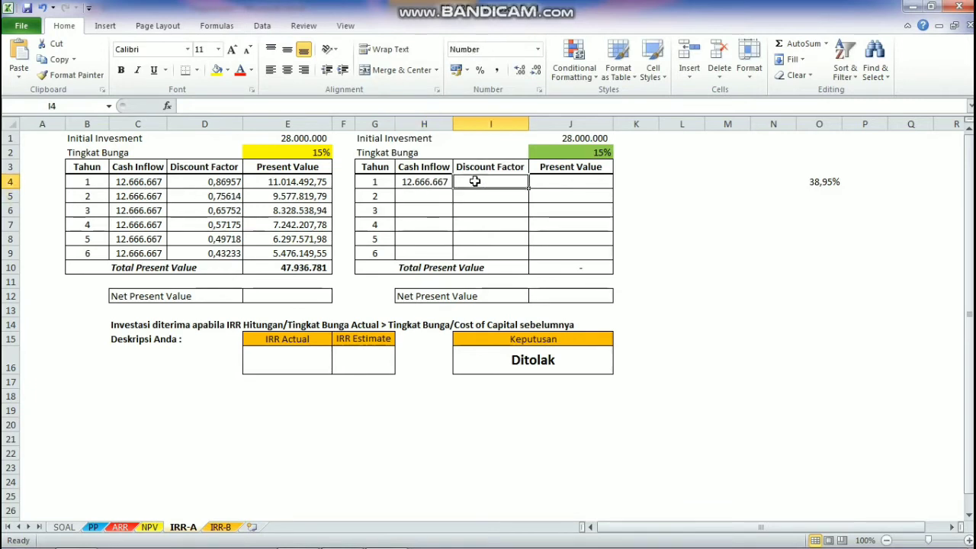
type("=")
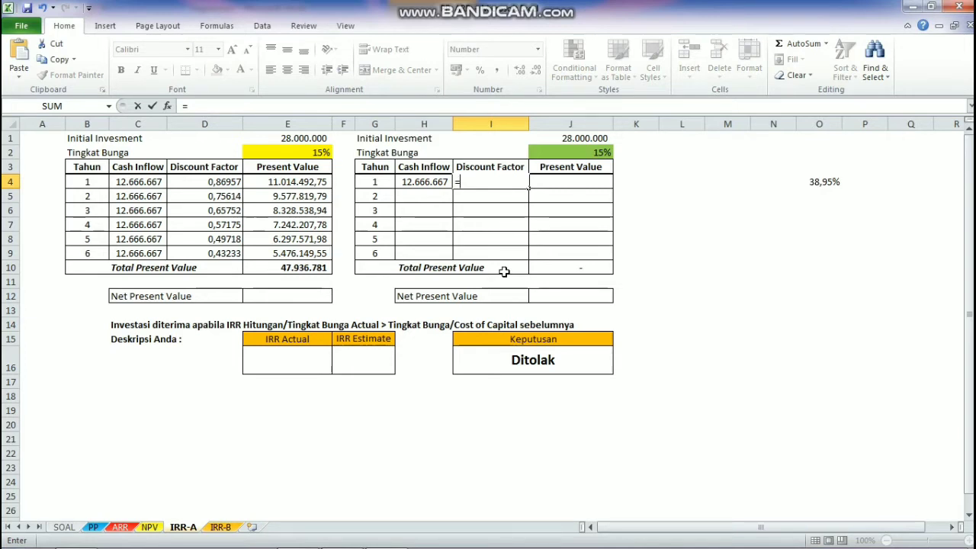
left_click(476, 194)
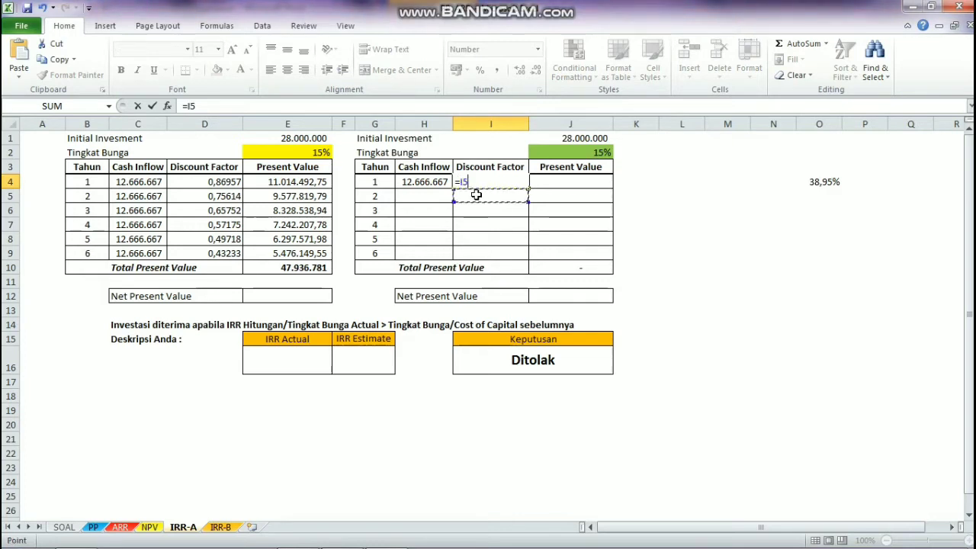
left_click(479, 181)
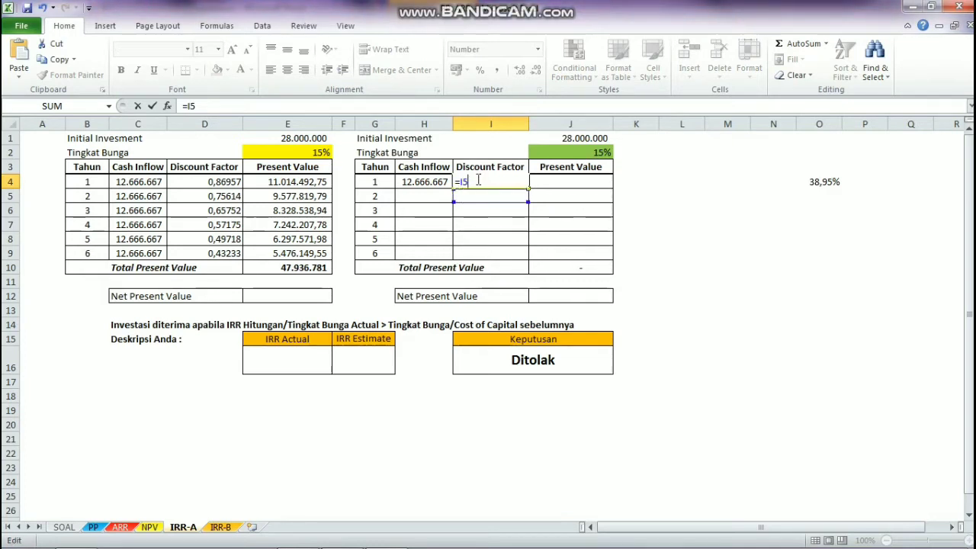
key("BackSpace")
key("BackSpace")
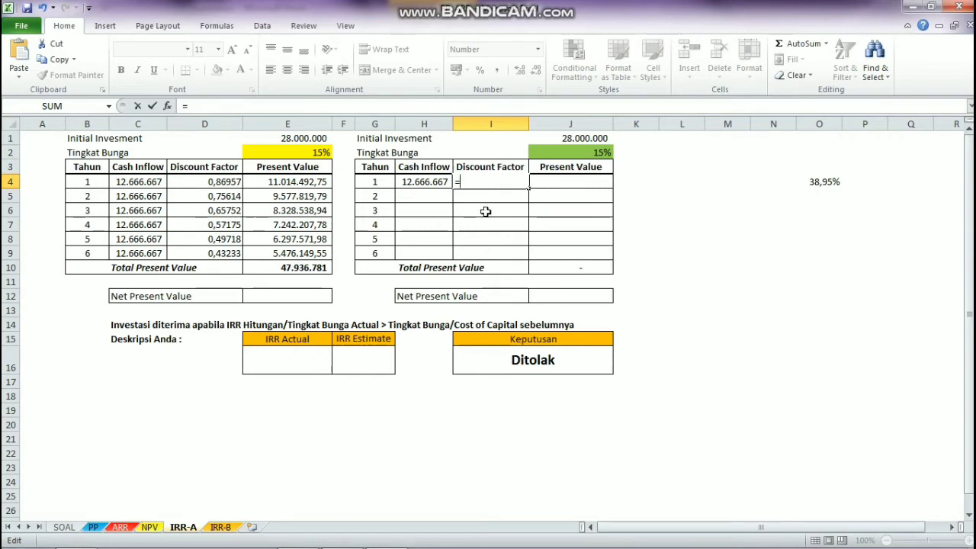
key("Escape")
Step: Check the Discount Factor formula in D4 and calculate the second table's year 1 Discount Factor in I4 with =1/(1+$J$2)^G4
left_click(214, 181)
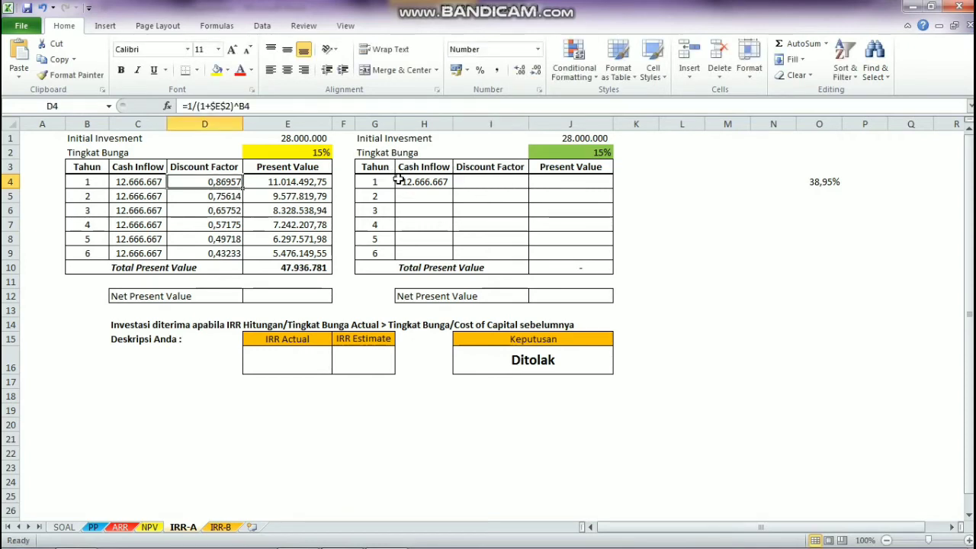
left_click(467, 188)
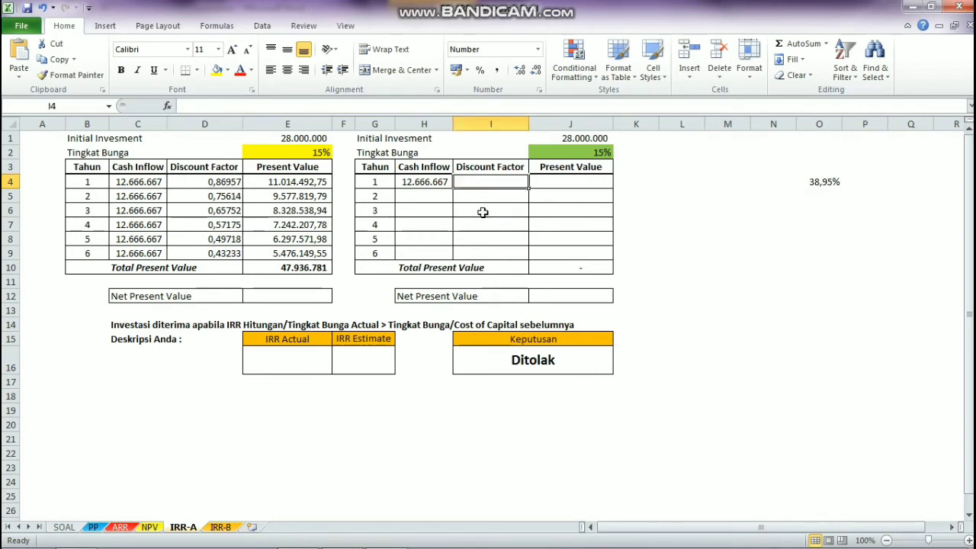
type("=1/(1")
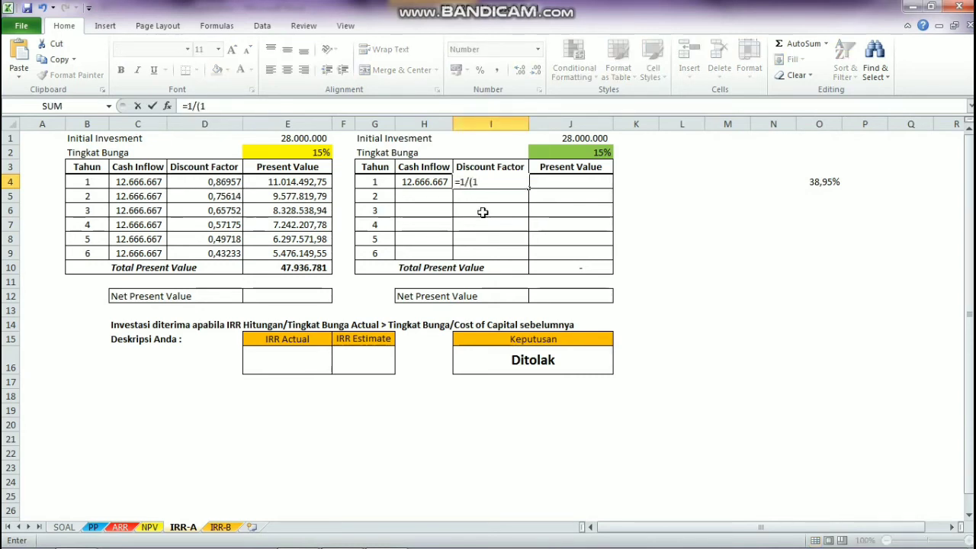
type("+")
left_click(585, 153)
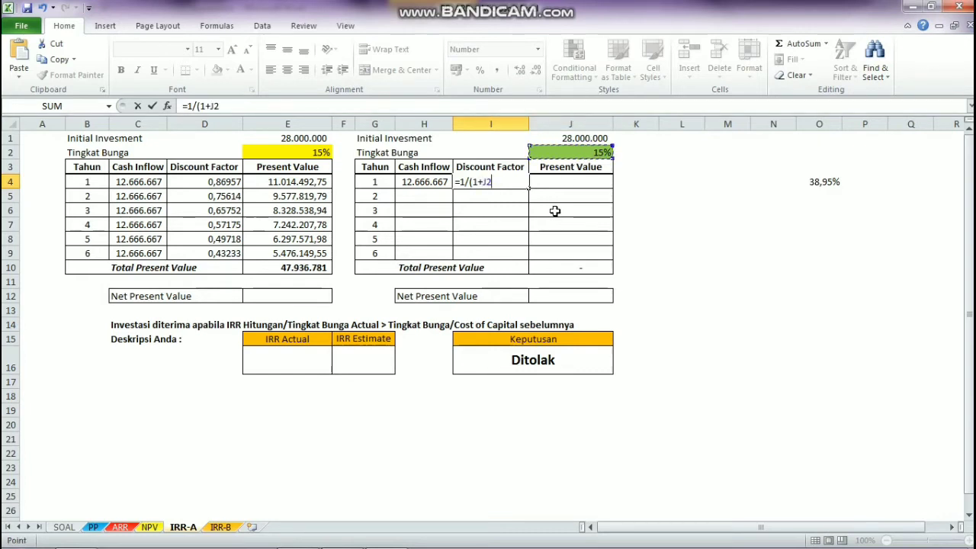
key("F4")
type(")")
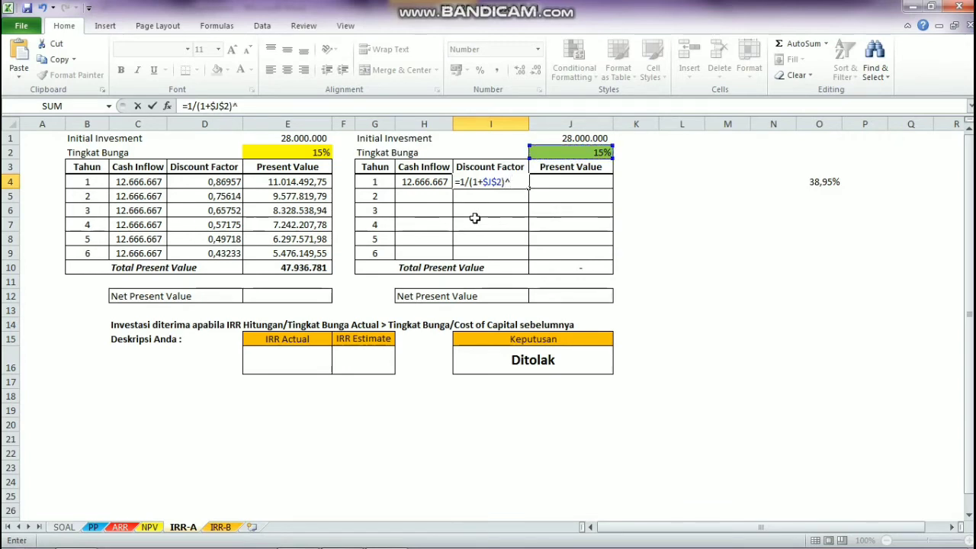
type("^")
left_click(385, 183)
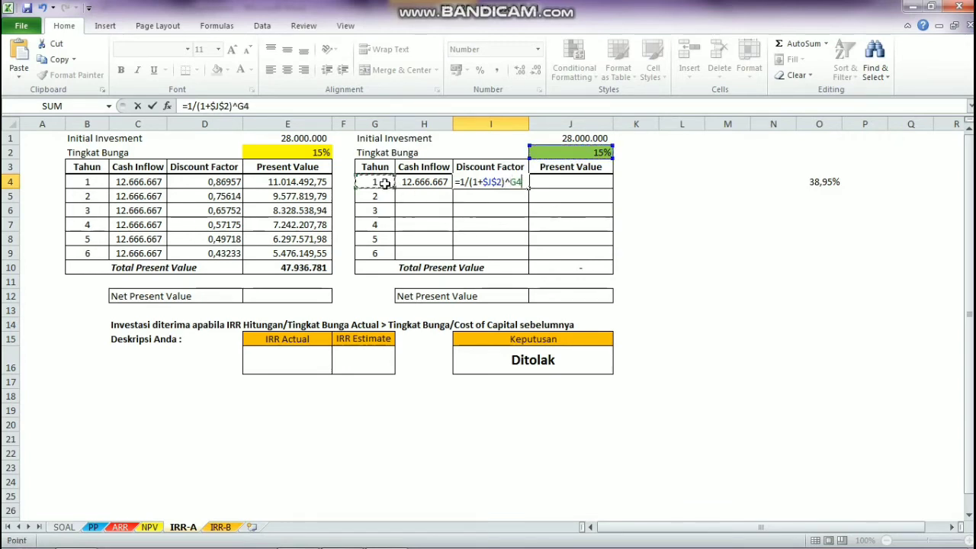
key("Return")
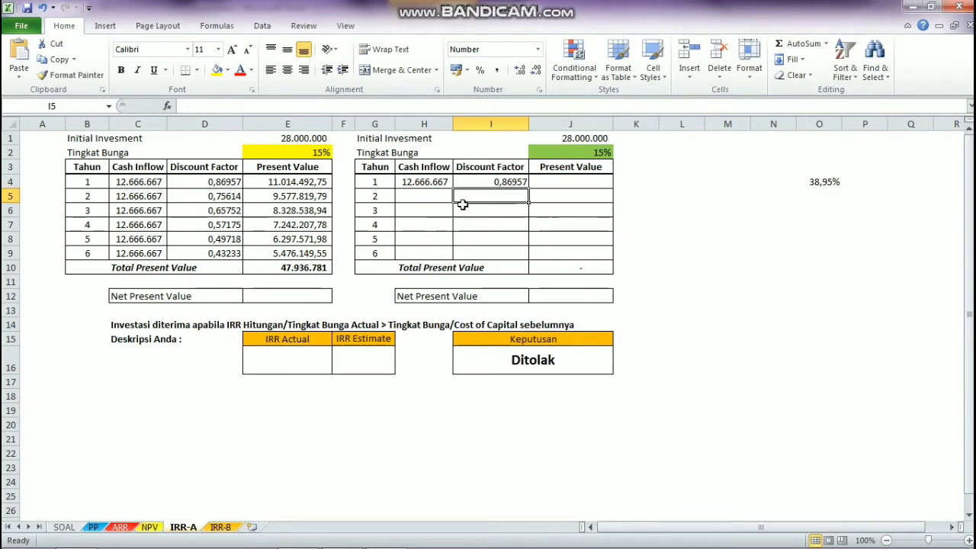
Step: Calculate the second table's year 1 Present Value in J4 with the formula =H4*I4
left_click(557, 182)
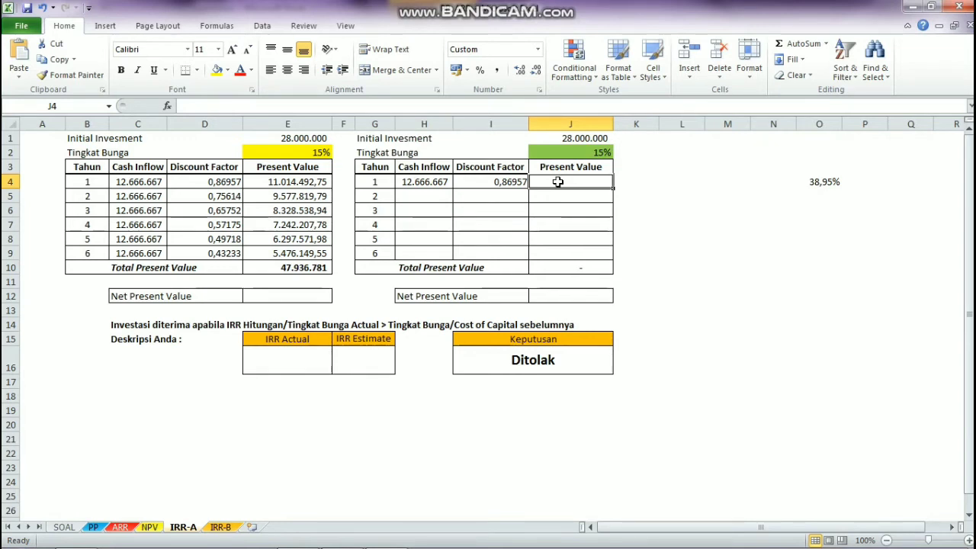
type("=")
left_click(408, 182)
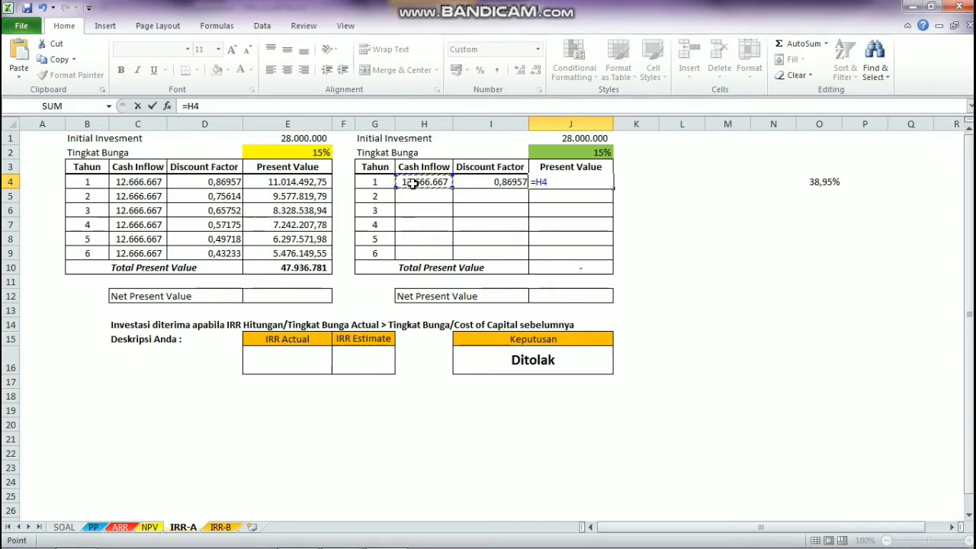
type("*")
left_click(496, 182)
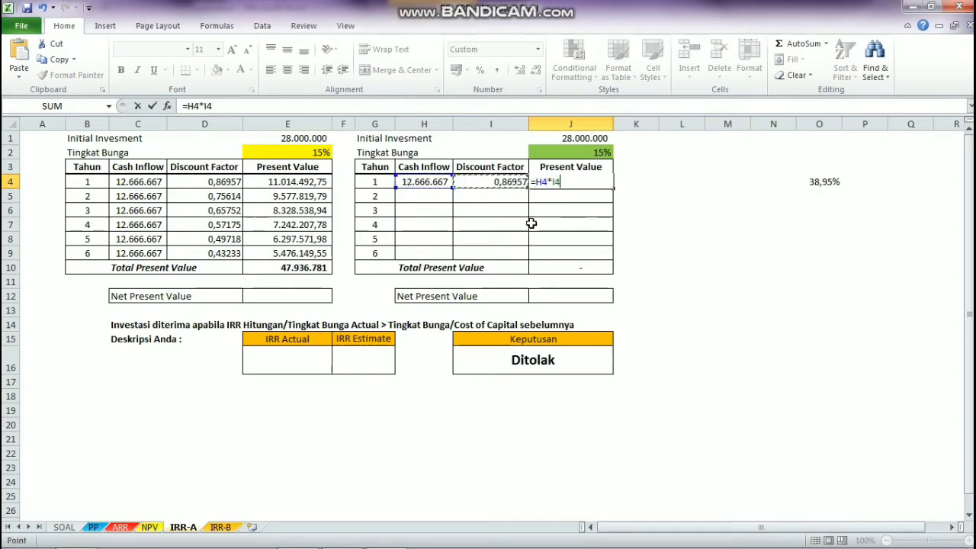
key("Return")
Step: Clear the Total Present Value formula in J10 and fill the year 1 formulas in H4:J4 down through year 6 in row 9
left_click(561, 270)
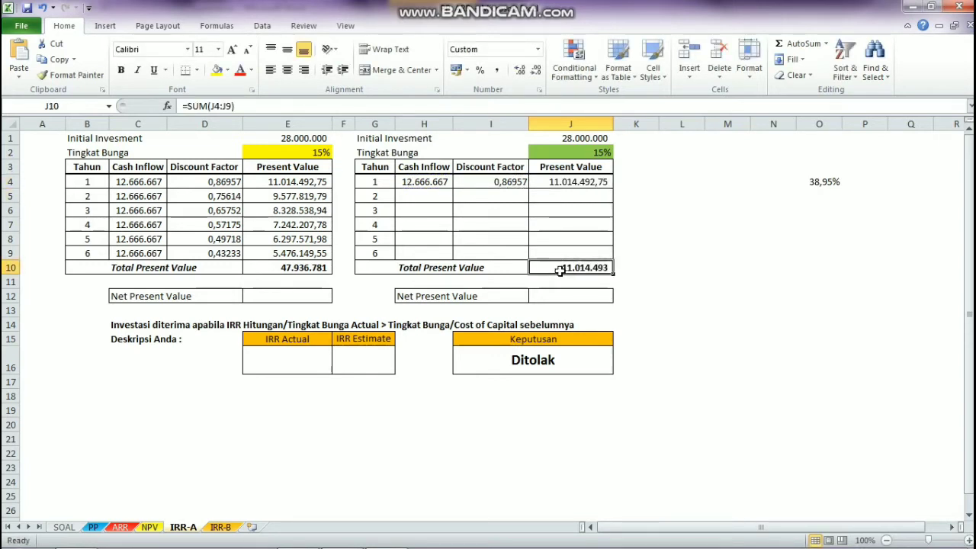
key("Delete")
left_click(432, 182)
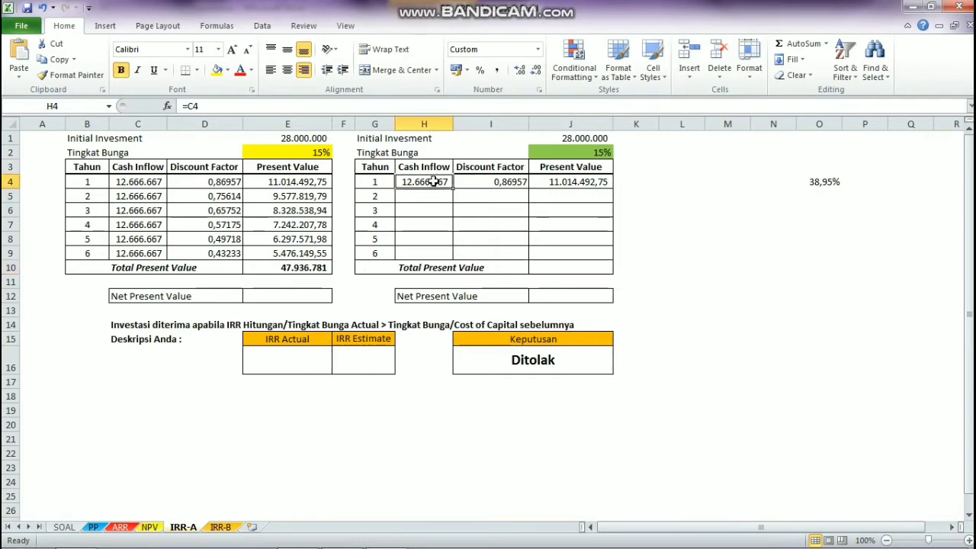
left_click_drag(433, 181, 613, 256)
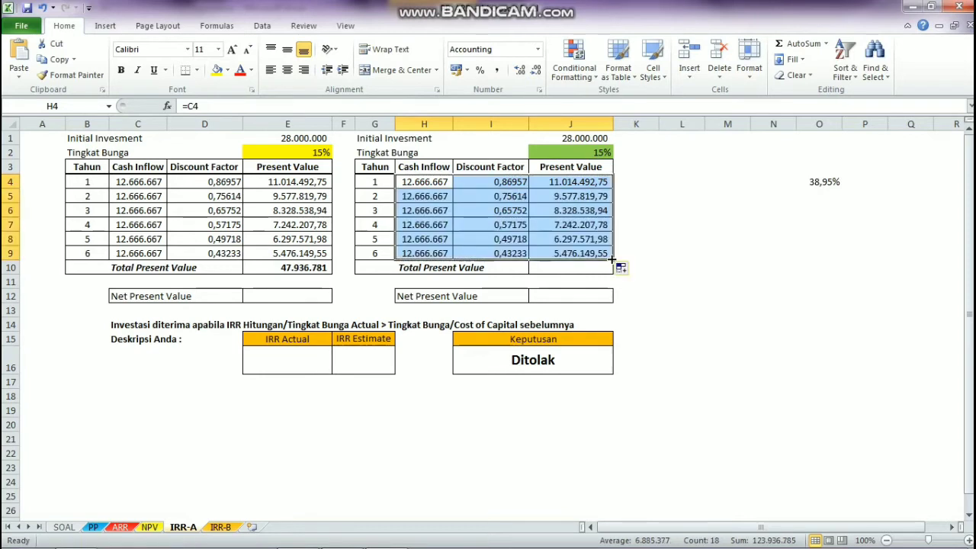
Step: Total the second table's Present Values from J4 to J9 in J10 with AutoSum
left_click(569, 267)
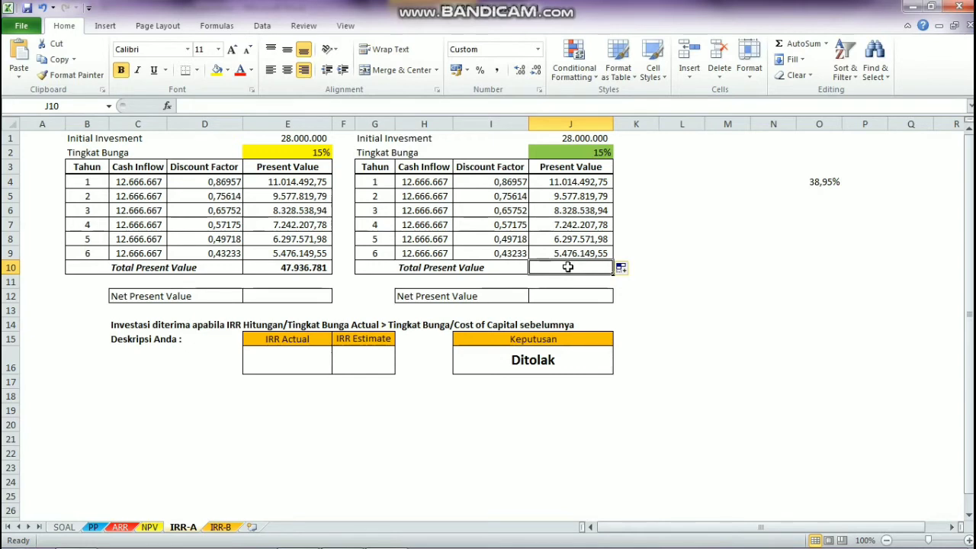
type("=")
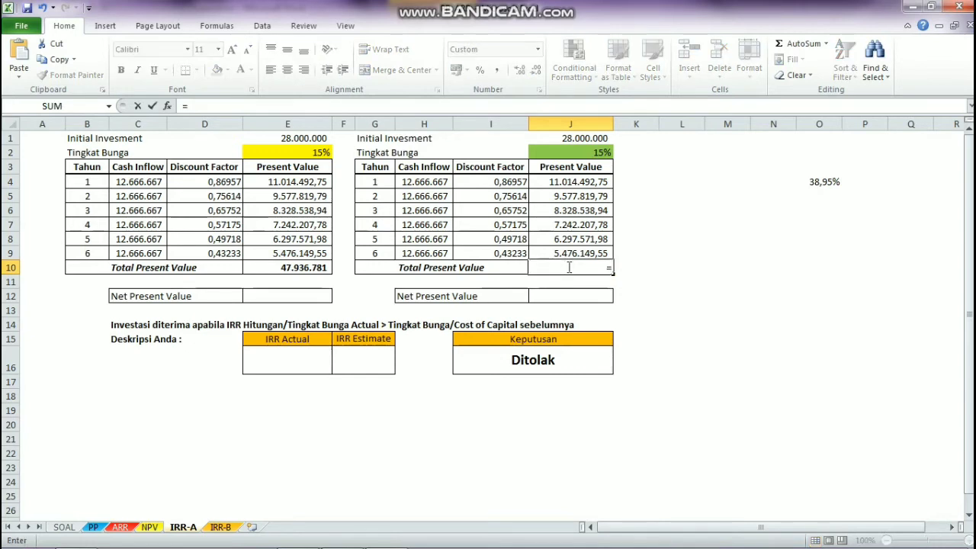
left_click(826, 44)
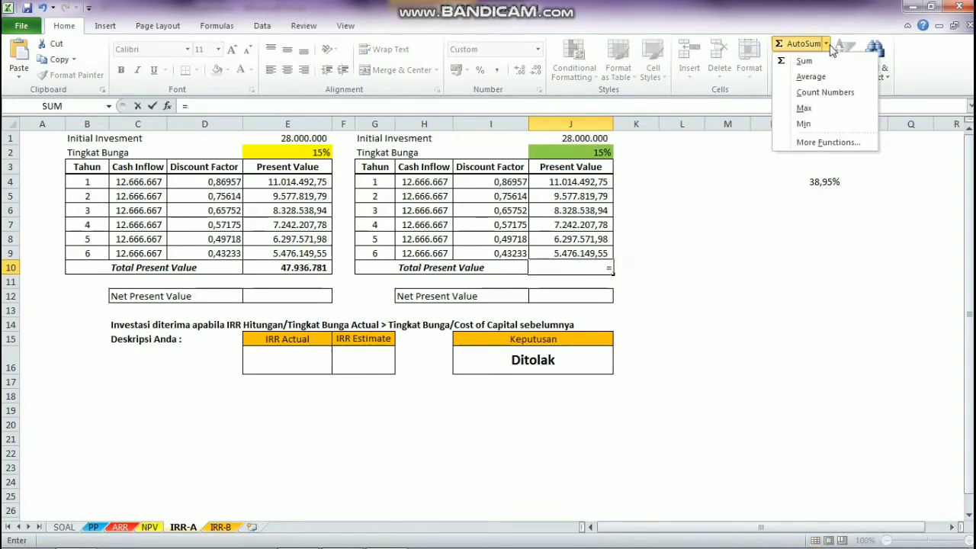
left_click(826, 62)
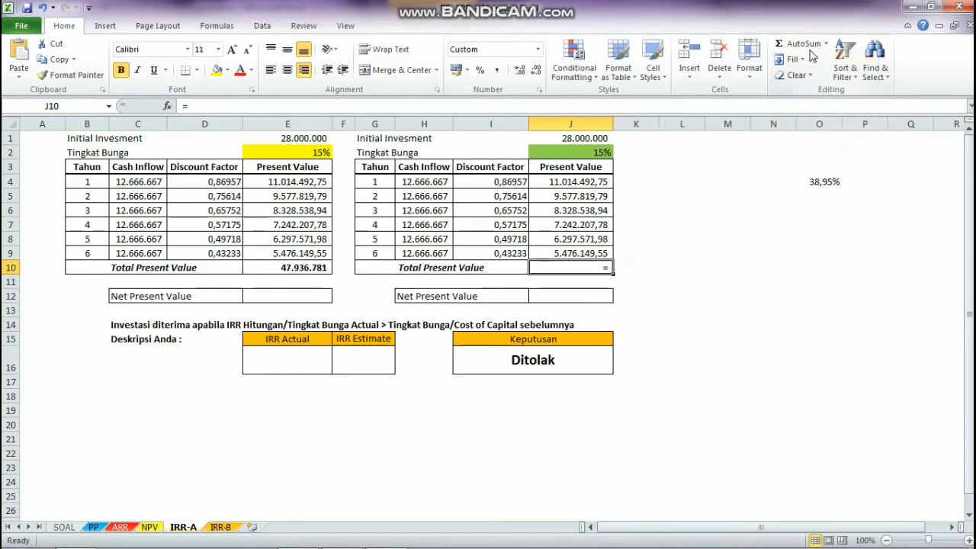
key("Return")
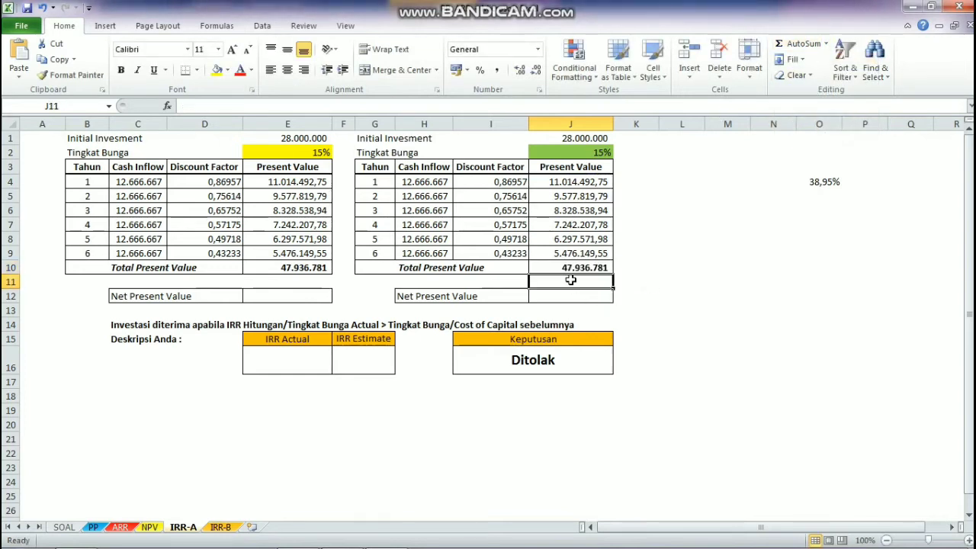
Step: Calculate the first table's Net Present Value in E12 with the formula =E10-E1
left_click(557, 299)
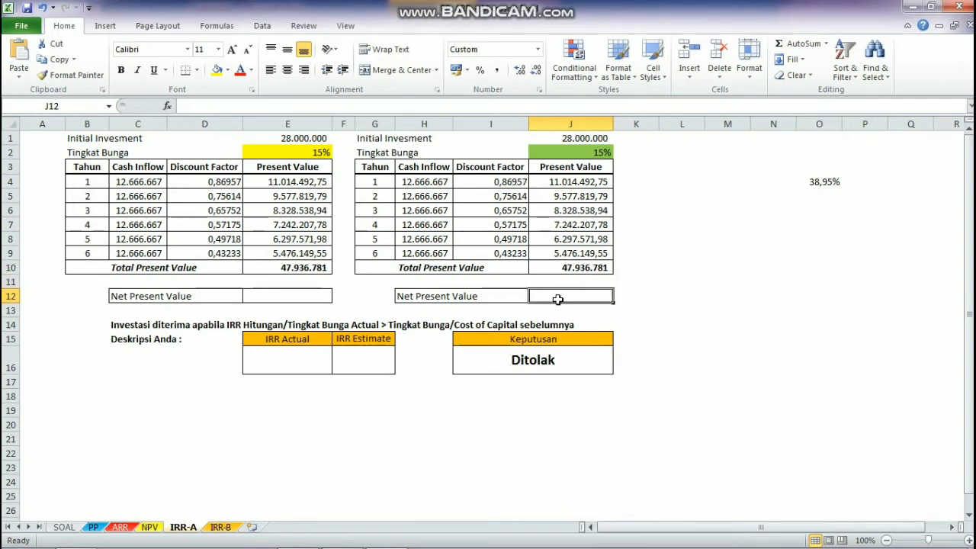
left_click(281, 299)
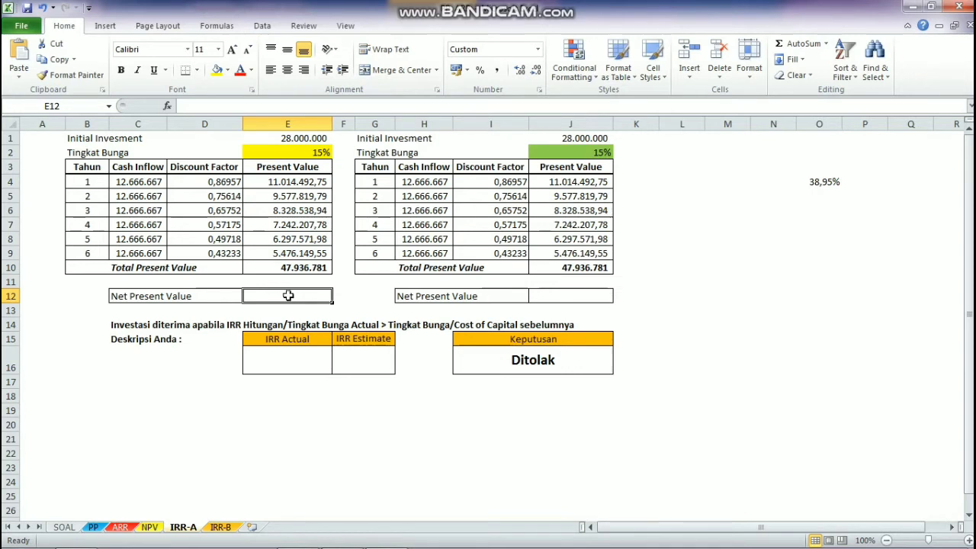
type("=")
left_click(298, 268)
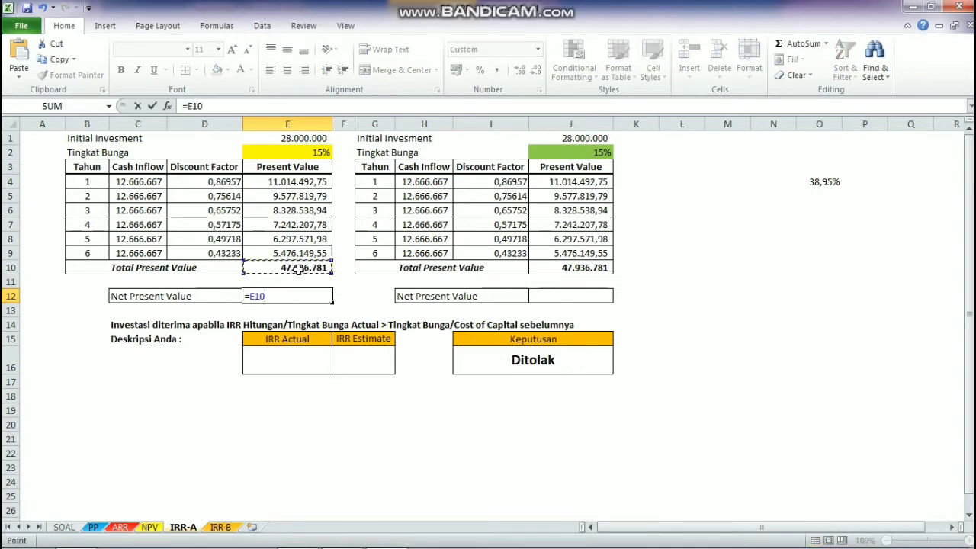
type("-")
left_click(306, 140)
key("Return")
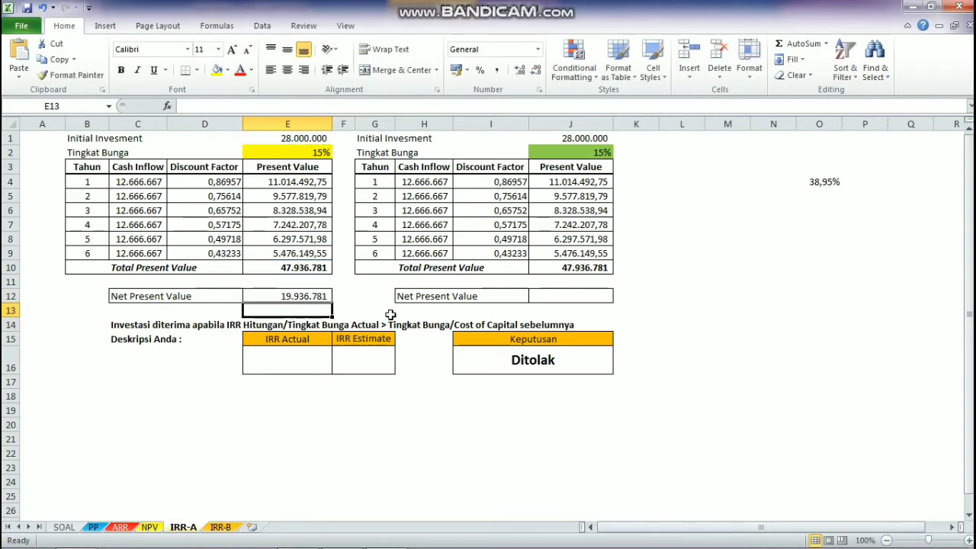
Step: Calculate the second table's Net Present Value in J12 with the formula =J10-J1
left_click(571, 296)
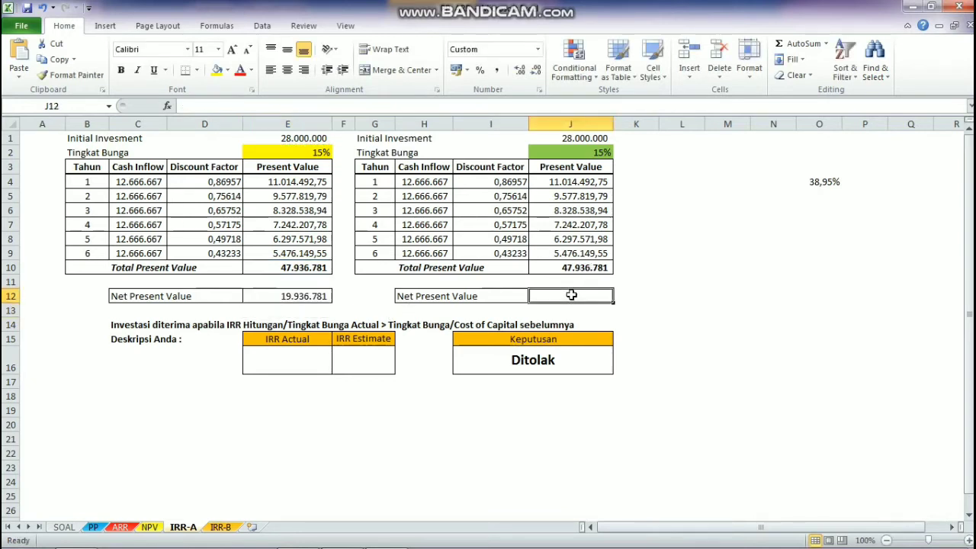
type("=")
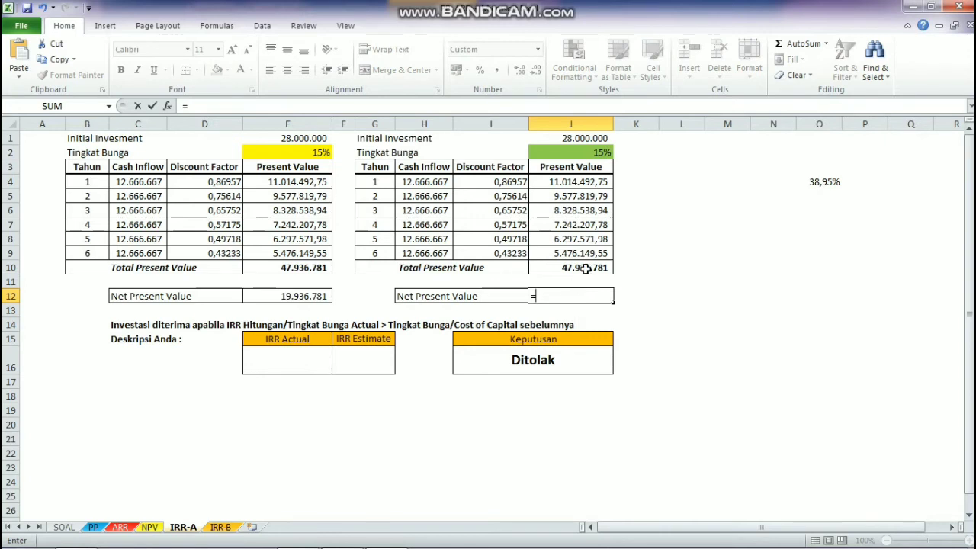
left_click(585, 268)
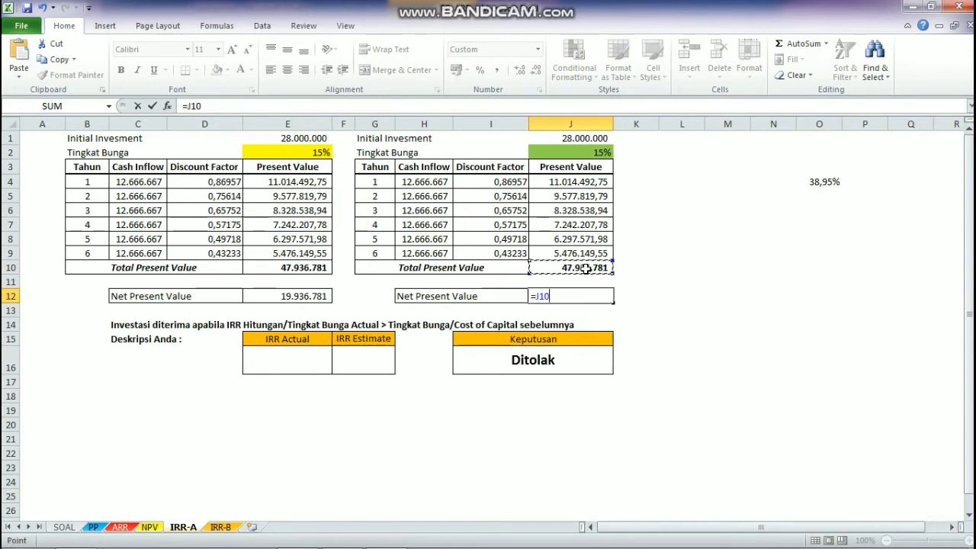
left_click(578, 137)
left_click(576, 271)
type("-")
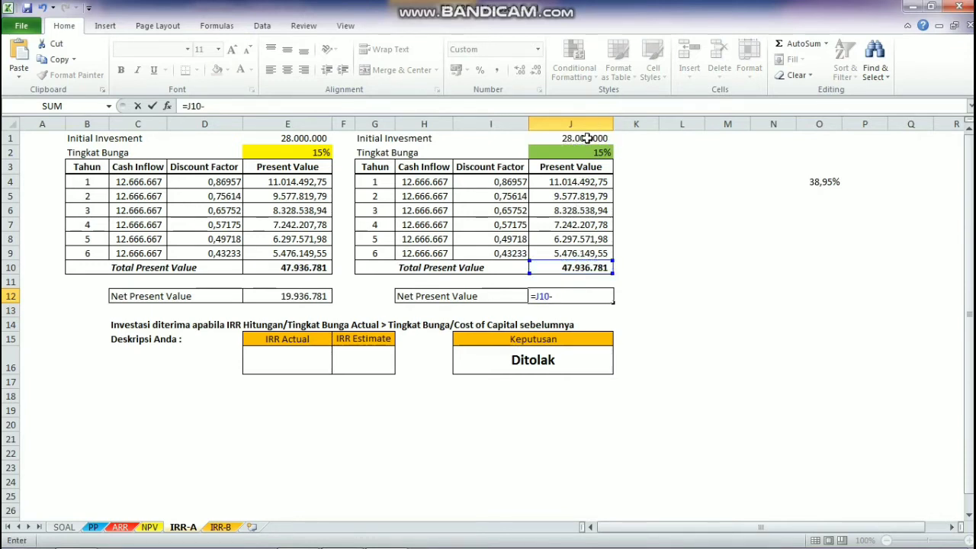
left_click(586, 138)
key("Return")
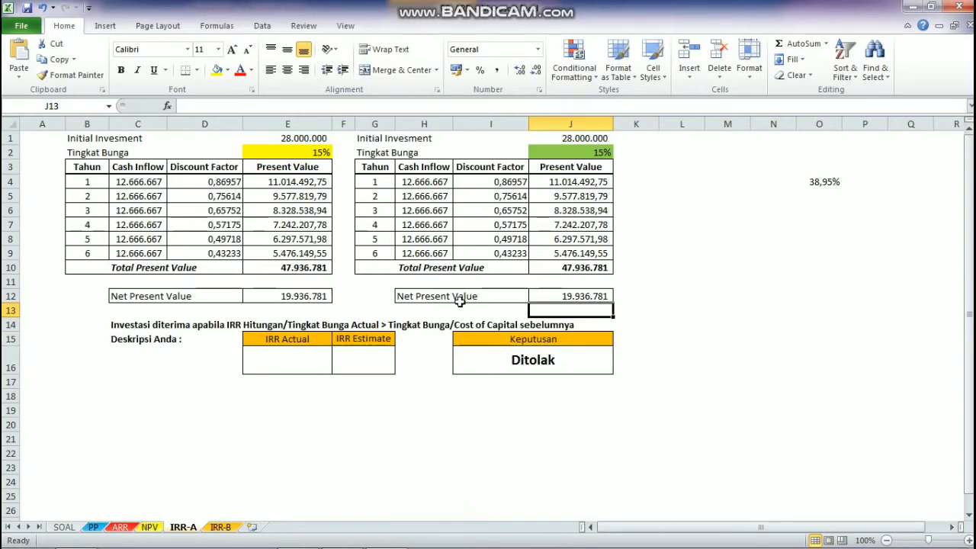
left_click(543, 296)
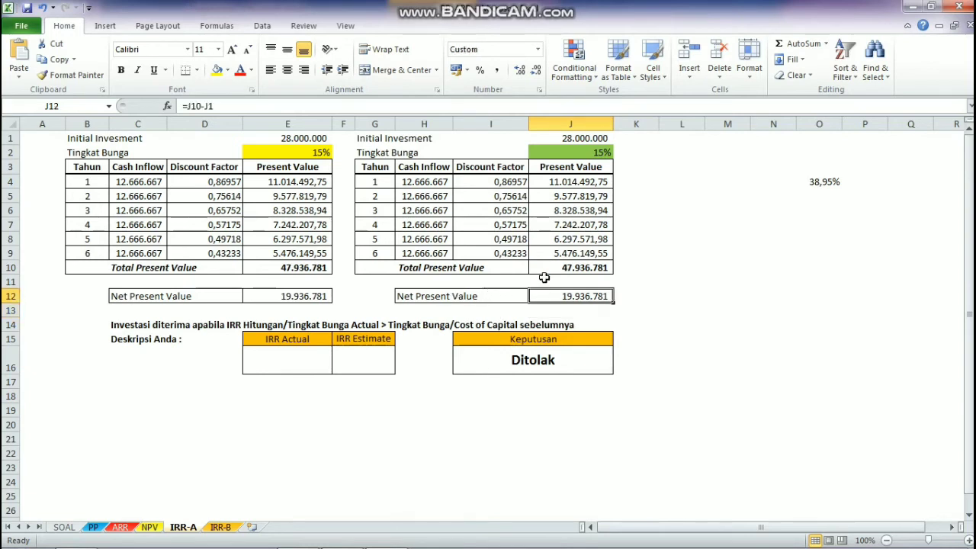
Step: Copy the 38,9533% rate from O4 into the second table's Tingkat Bunga cell J2
left_click(572, 152)
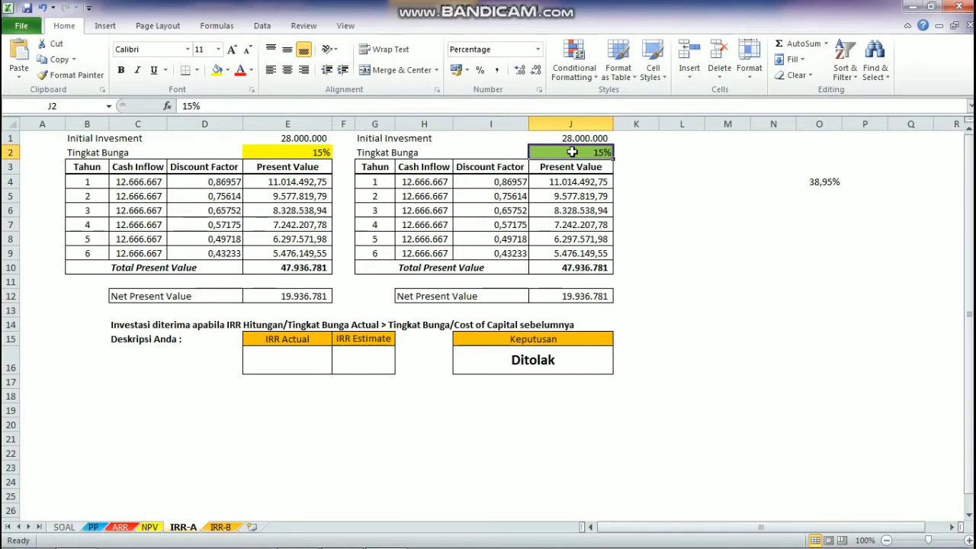
left_click(820, 183)
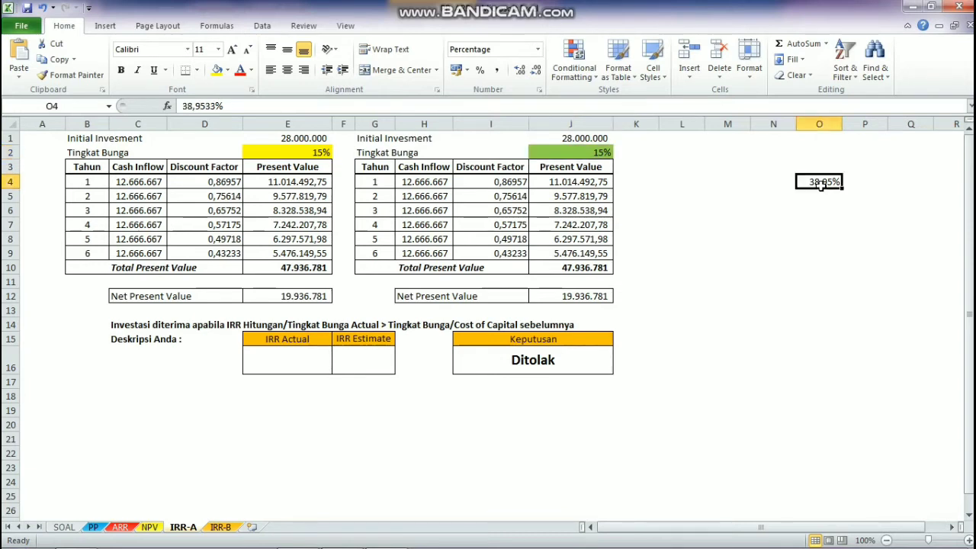
key("ctrl+c")
left_click(563, 156)
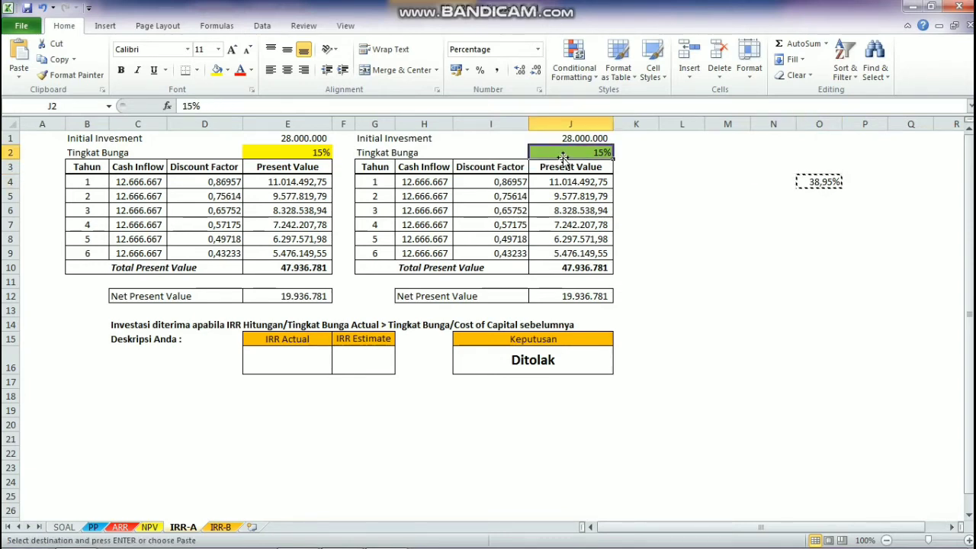
key("ctrl+v")
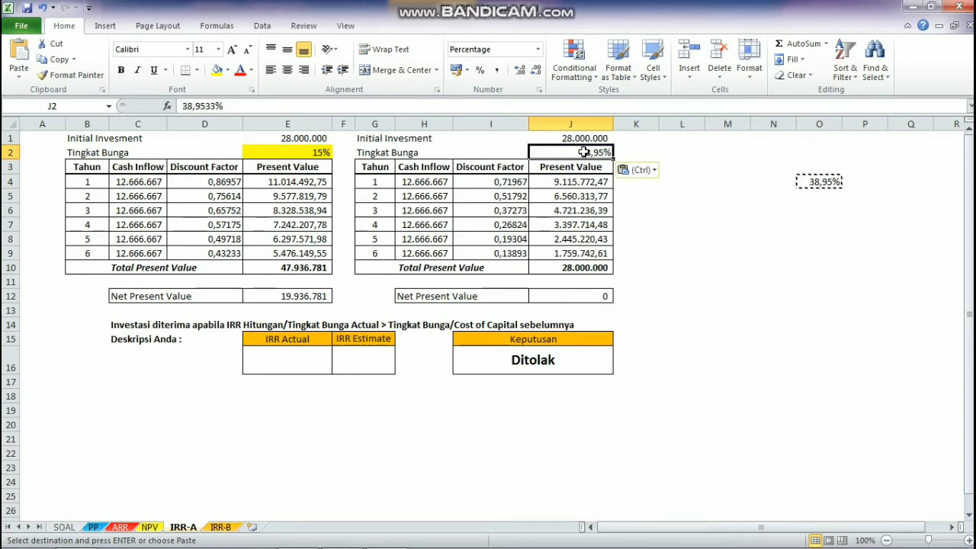
Step: Show the interest rate in J2 with four decimal places
left_click(522, 70)
left_click(522, 70)
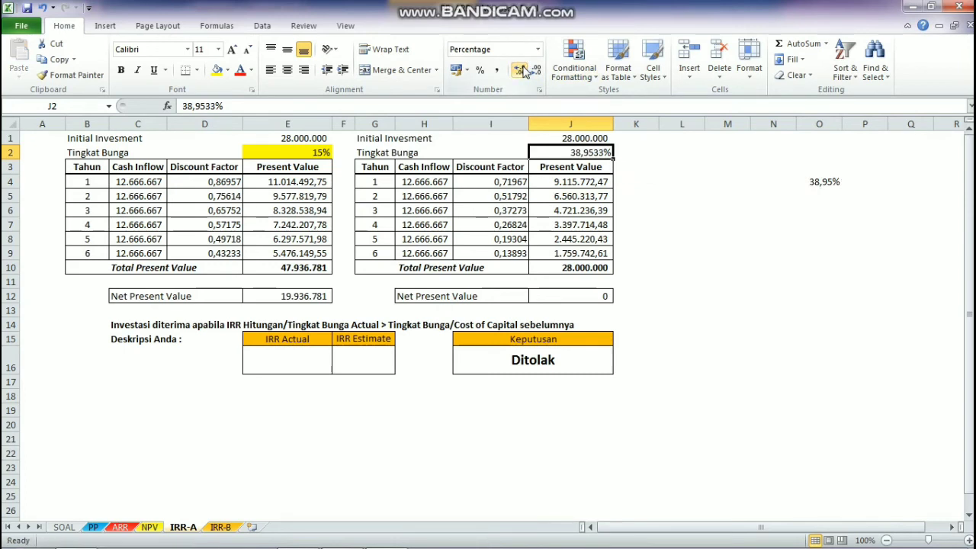
left_click(521, 69)
left_click(536, 71)
key("Down")
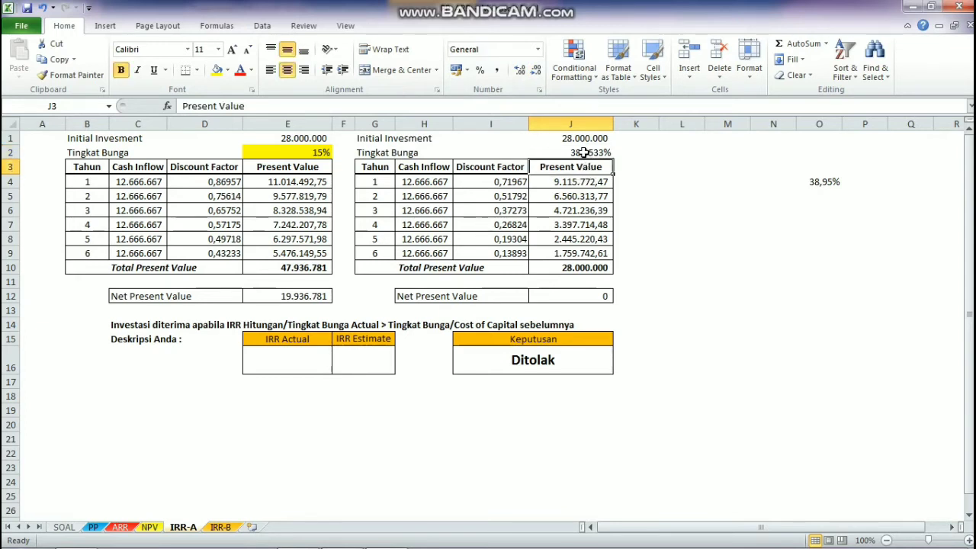
Step: Fill the second table's Tingkat Bunga cell J2 with green
left_click(577, 151)
left_click(576, 166)
left_click(576, 152)
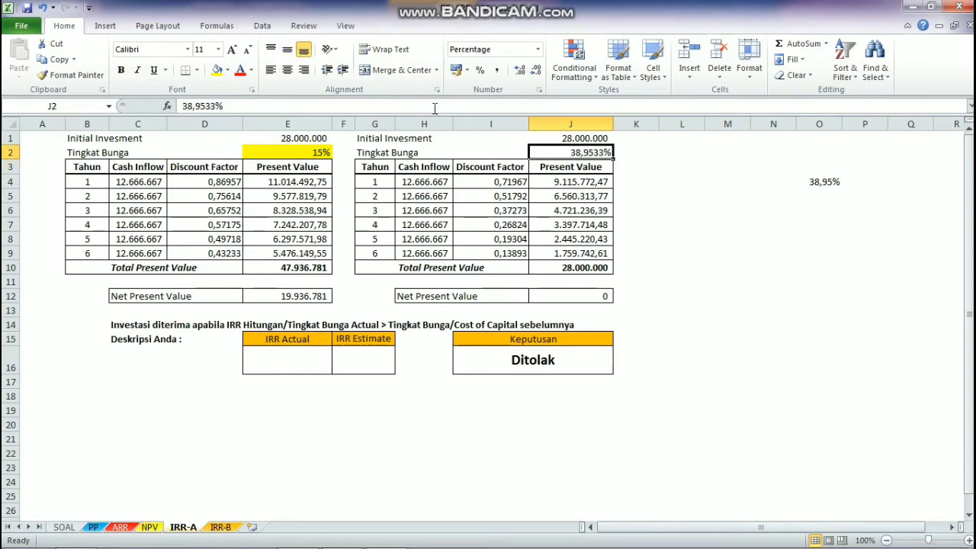
left_click(227, 69)
left_click(265, 174)
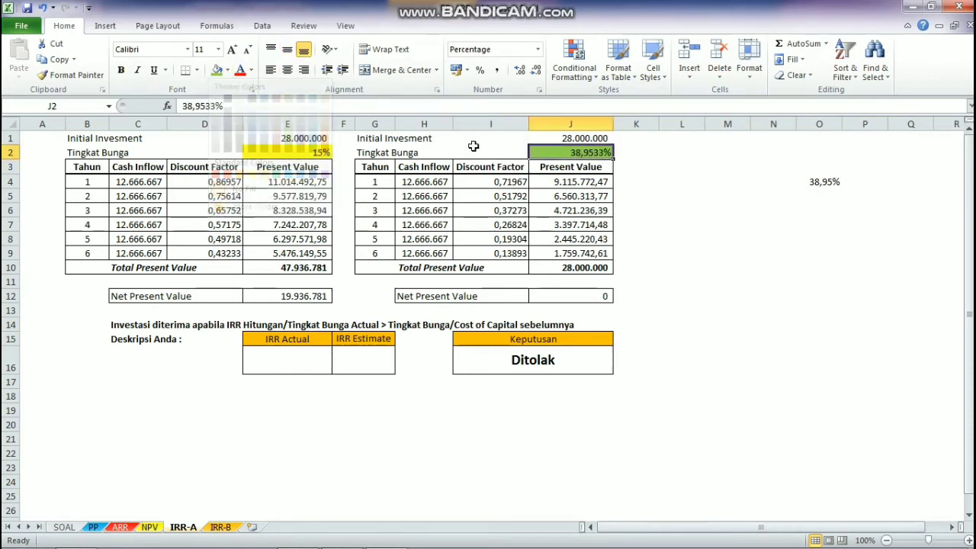
left_click(495, 211)
left_click(581, 168)
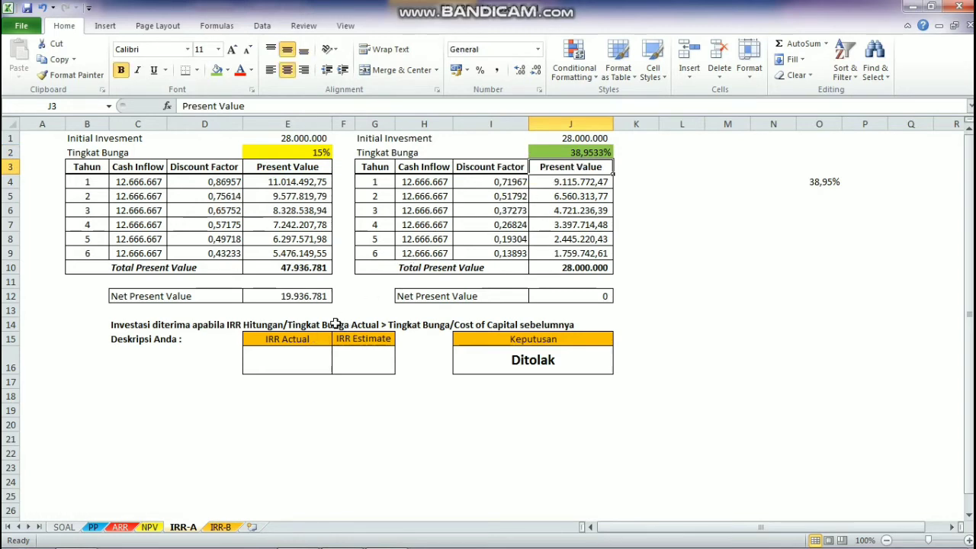
Step: Link the IRR Estimate cell F16 to the first table's interest rate with the formula =E2
left_click(308, 357)
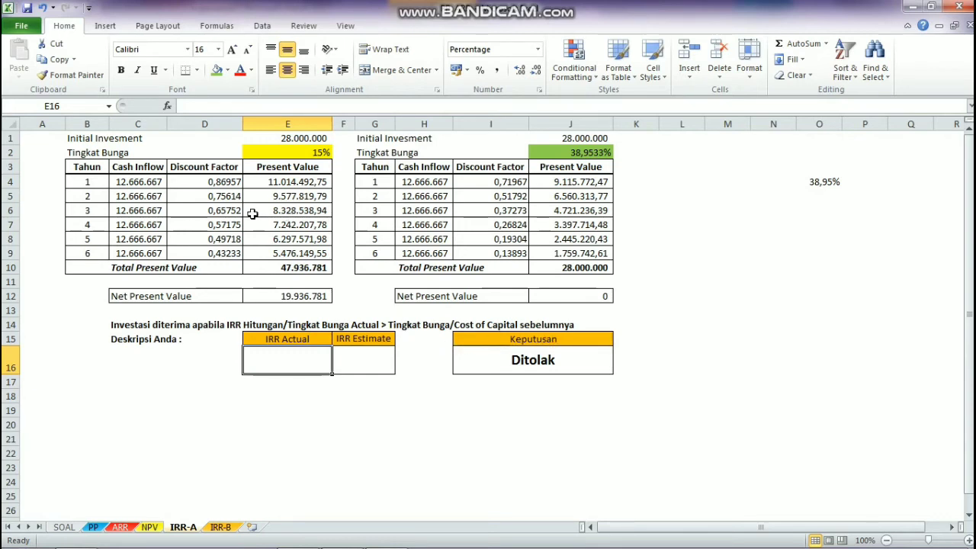
left_click(281, 152)
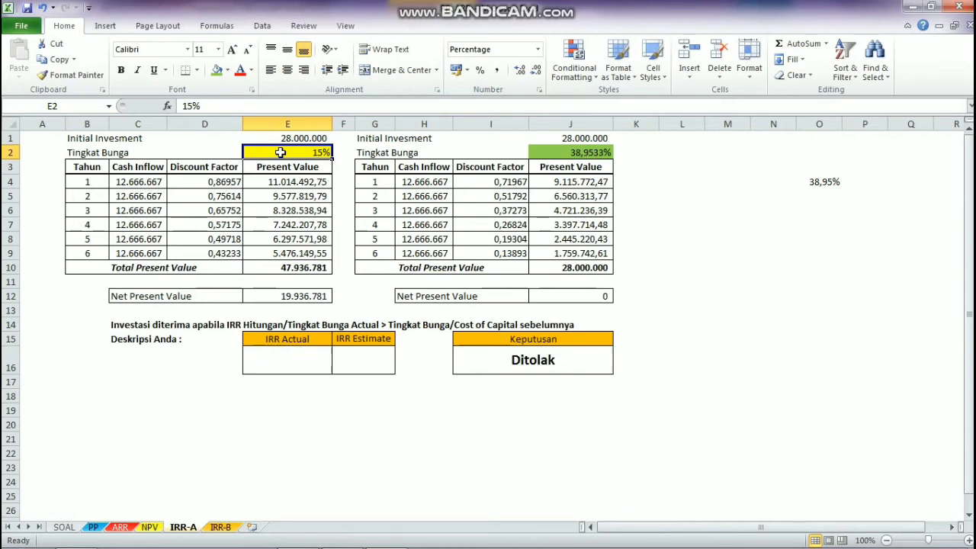
left_click(369, 369)
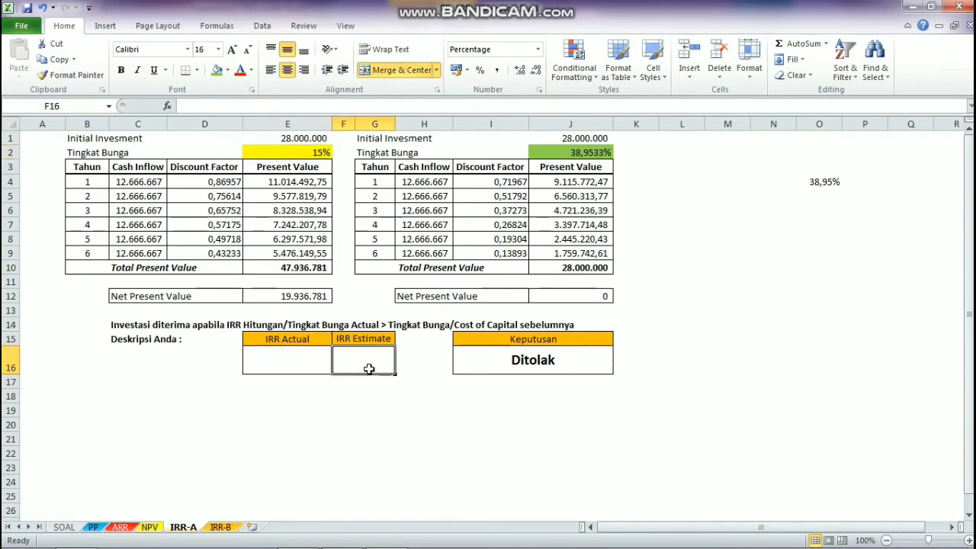
type("=")
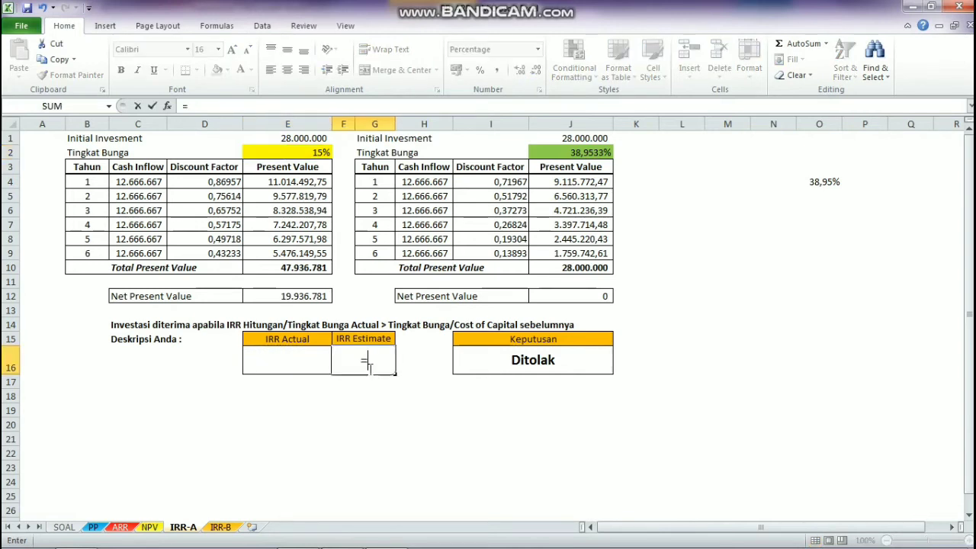
left_click(322, 150)
key("Return")
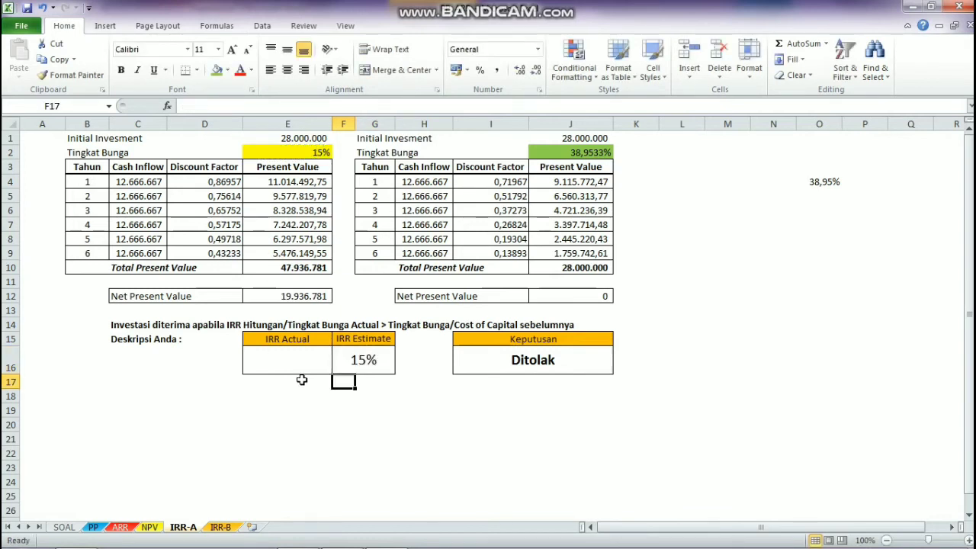
Step: Link the IRR Actual cell E16 to the second table's interest rate with the formula =J2
left_click(309, 361)
type("=")
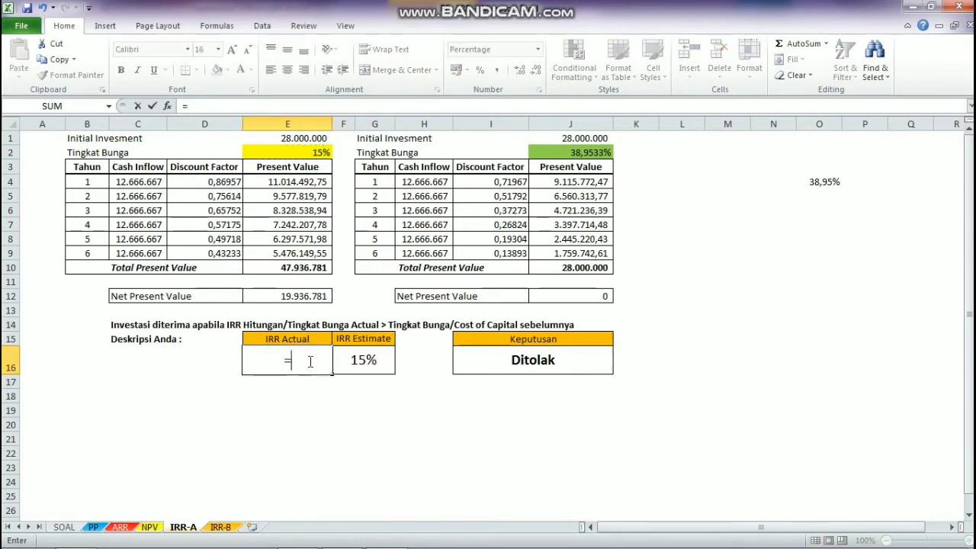
left_click(576, 153)
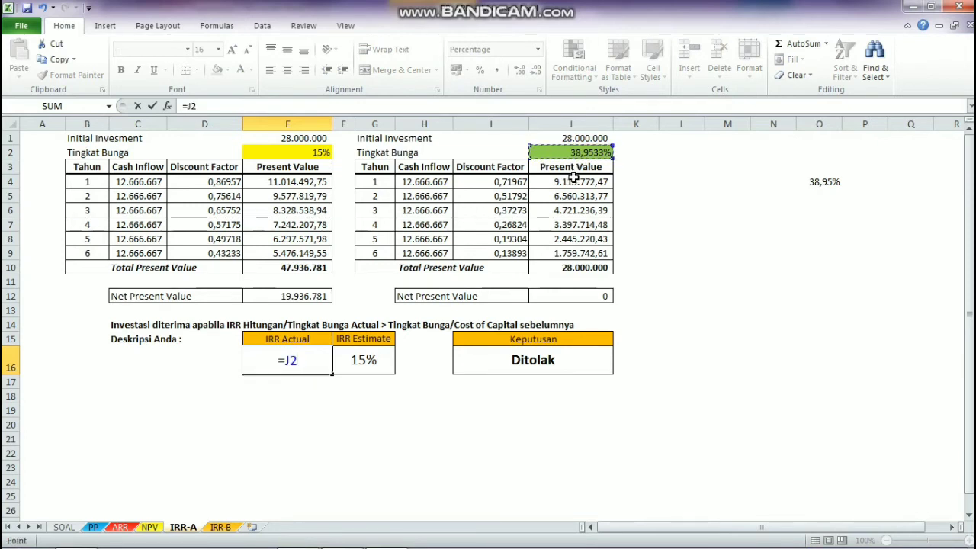
key("Return")
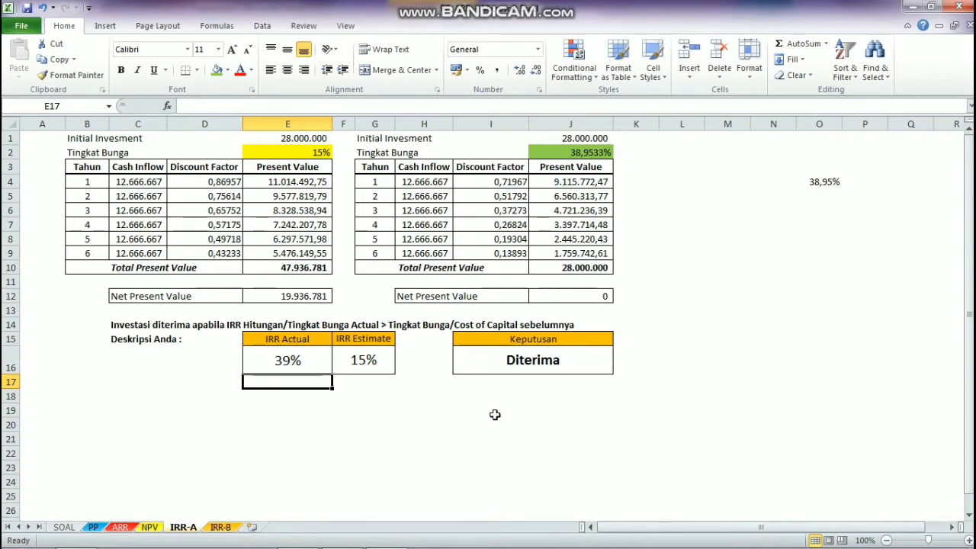
Step: Examine the IF formula behind the Keputusan decision in I16 and the IRR Actual cell it compares
left_click(495, 369)
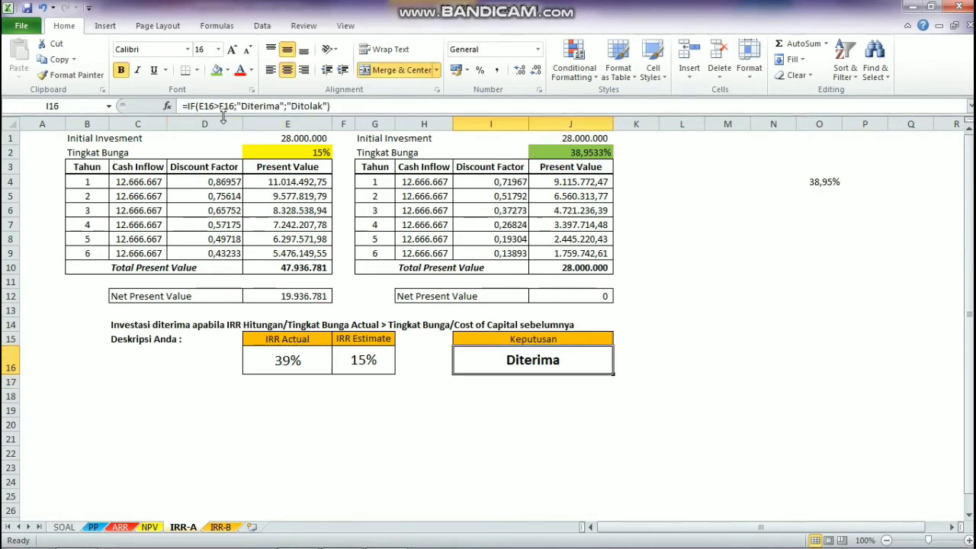
left_click(244, 106)
mouse_move(246, 105)
left_mouse_down()
mouse_move(250, 113)
mouse_move(255, 102)
left_mouse_up()
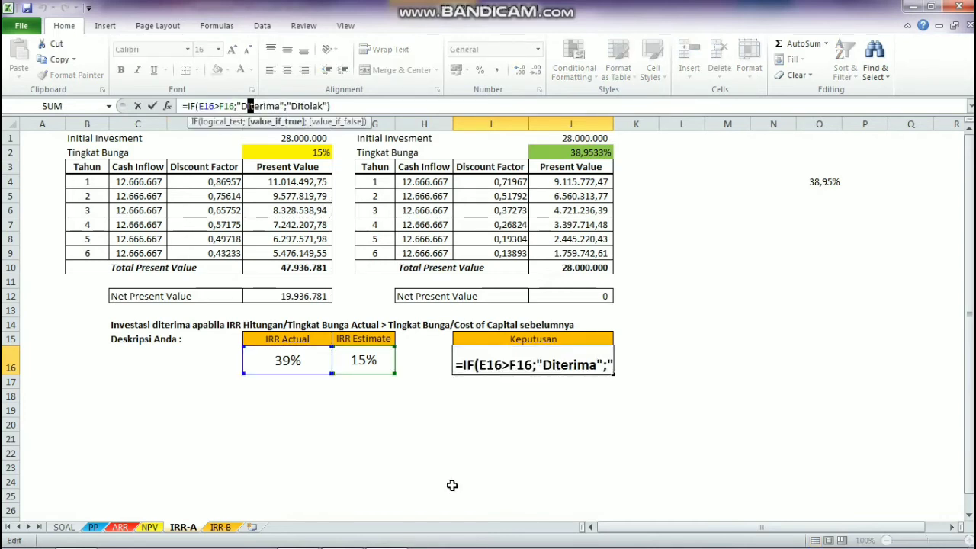
key("Return")
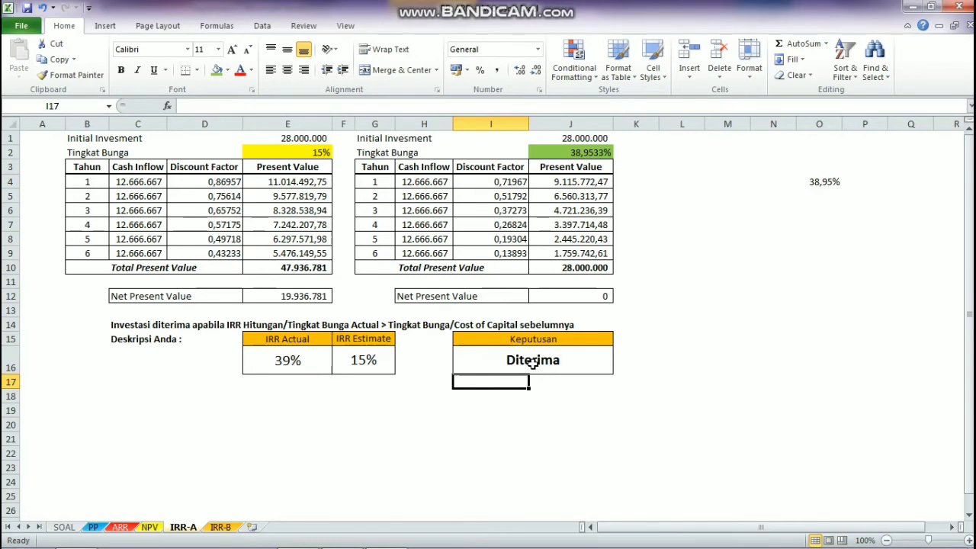
left_click(532, 364)
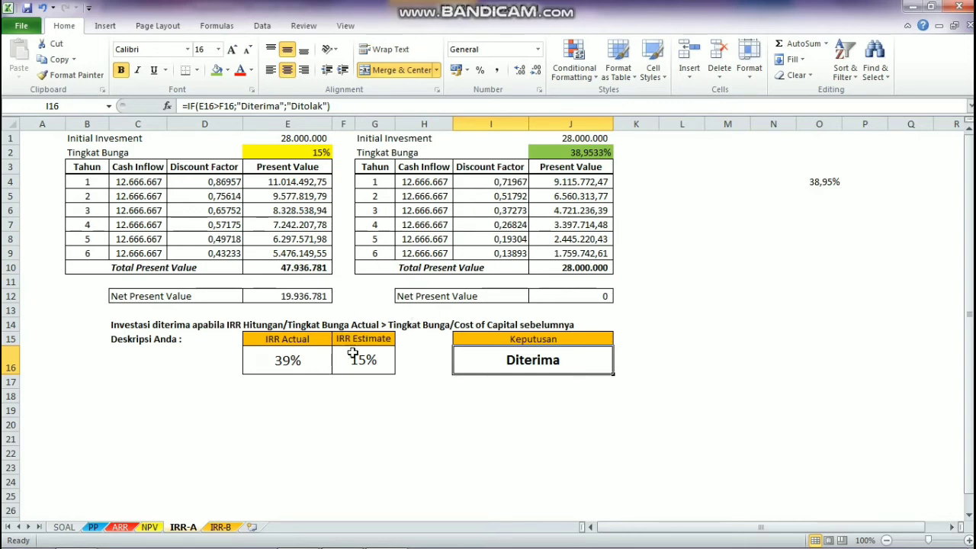
left_click(309, 361)
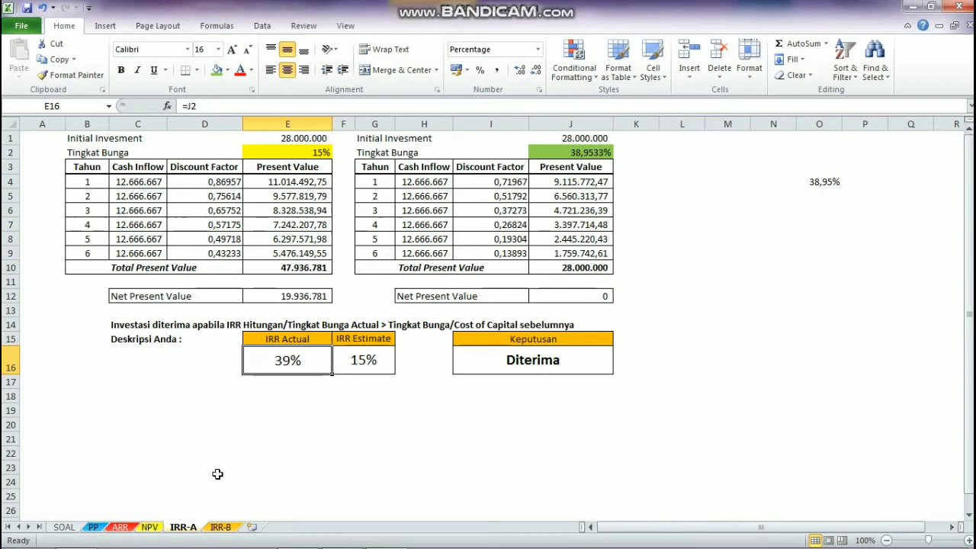
Step: On the IRR-B sheet, link the year 1 Cash Inflow in C4 to Mesin B's first-year Cash Flow with =PP!J5
left_click(221, 527)
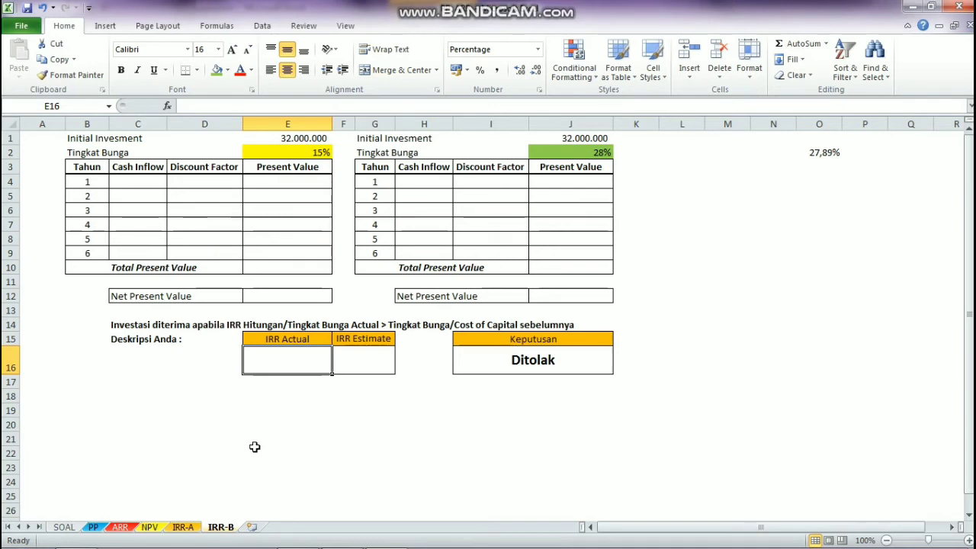
left_click(135, 186)
type("=")
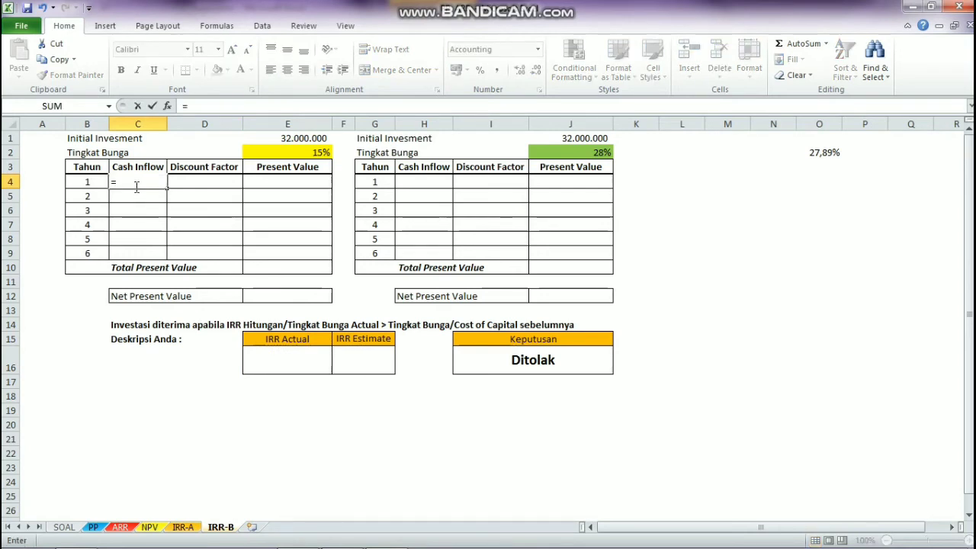
left_click(93, 527)
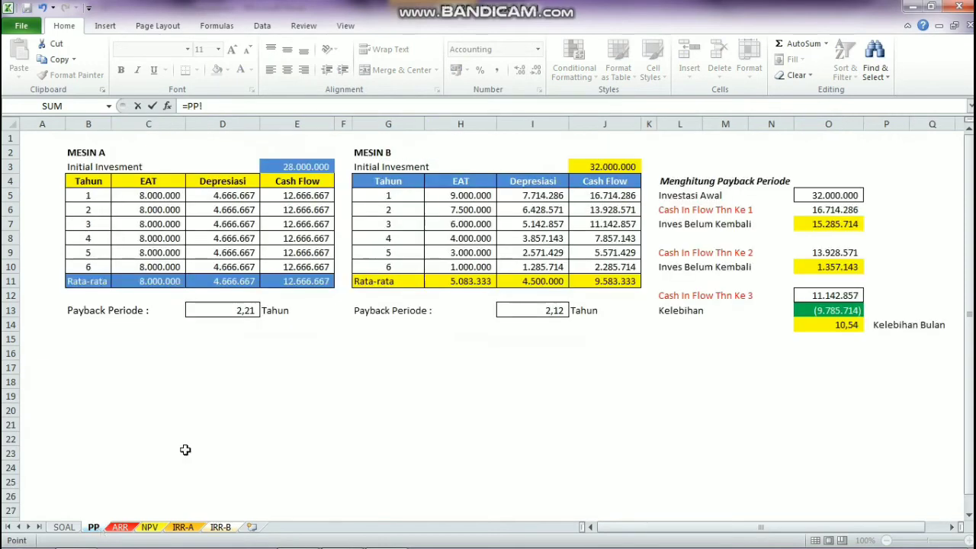
left_click(603, 197)
key("Return")
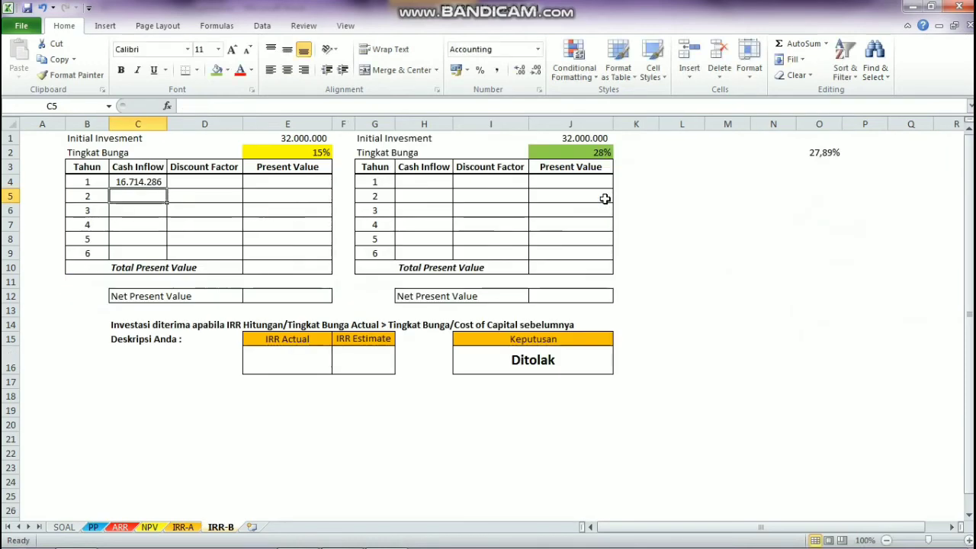
Step: Calculate the first table's year 1 Discount Factor in D4 with the formula =1/(1+$E$2)^B4
left_click(210, 184)
type("=")
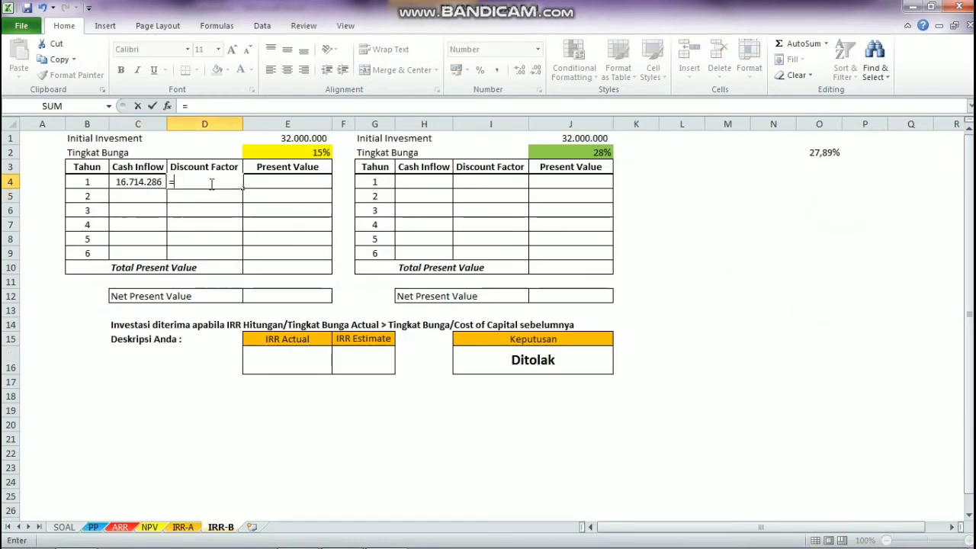
type("1/(1+")
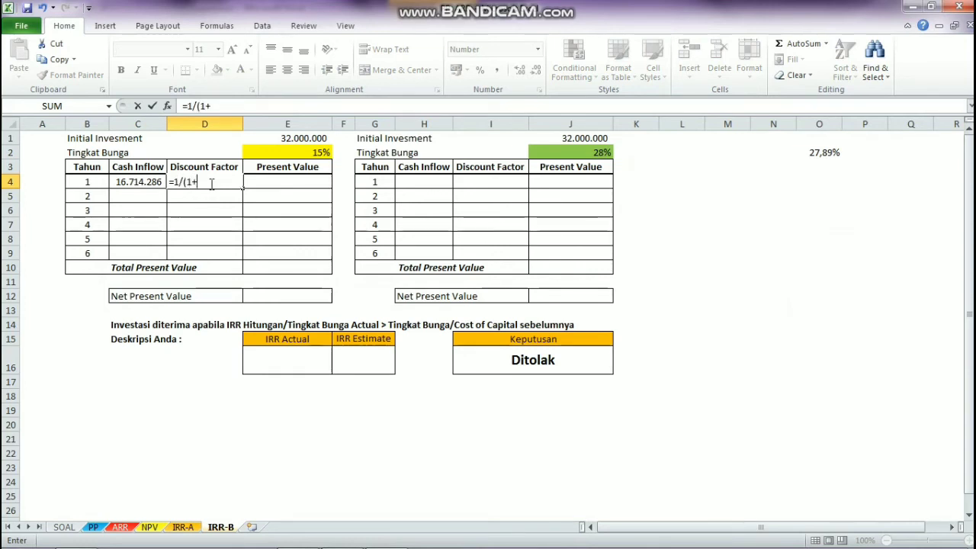
left_click(272, 155)
key("F4")
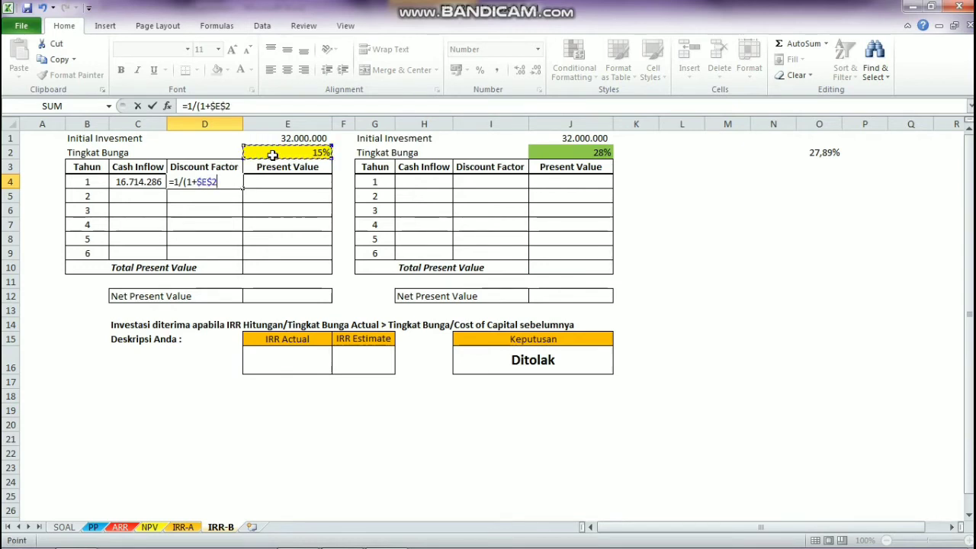
type(")^")
left_click(87, 182)
key("Return")
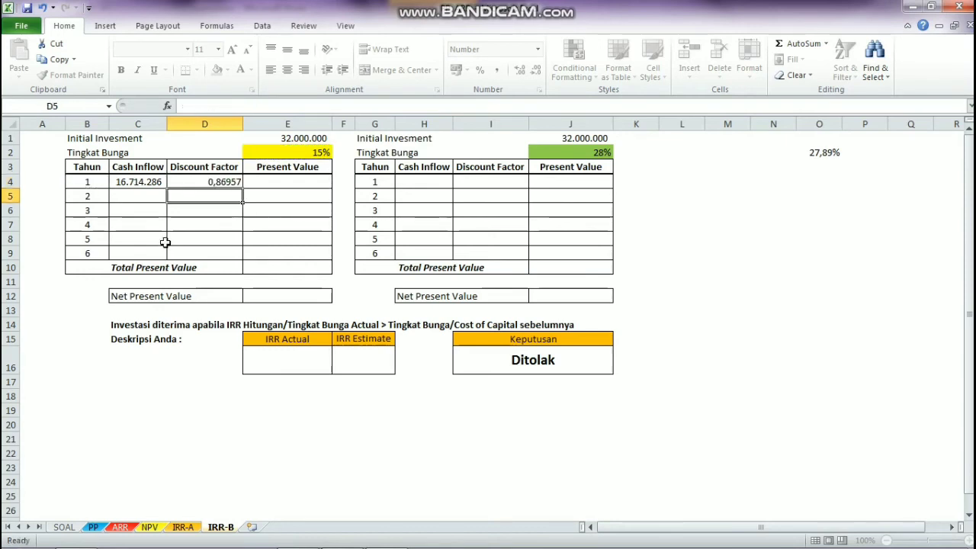
Step: Calculate the first table's year 1 Present Value in E4 with =C4*D4 and fill C4:E4 down through year 6
left_click(303, 184)
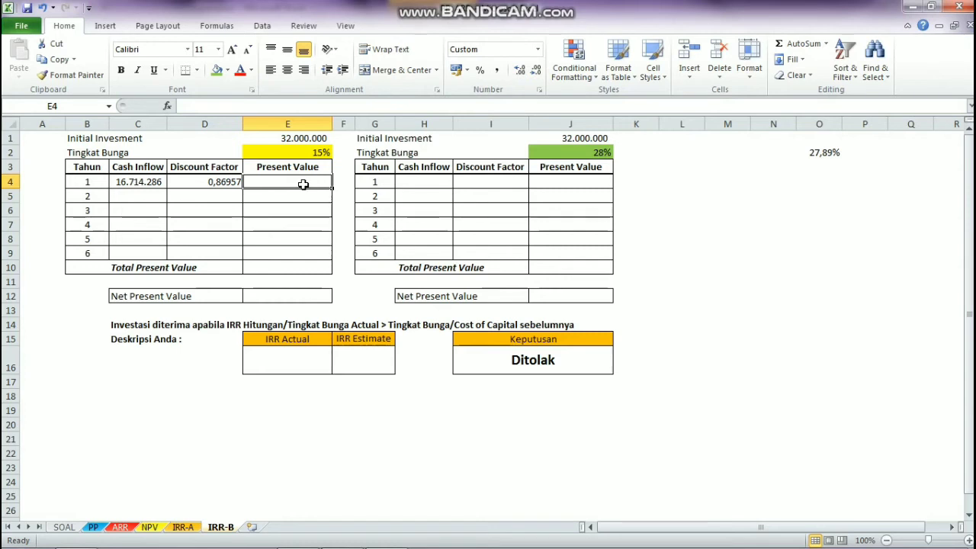
type("=")
left_click(145, 183)
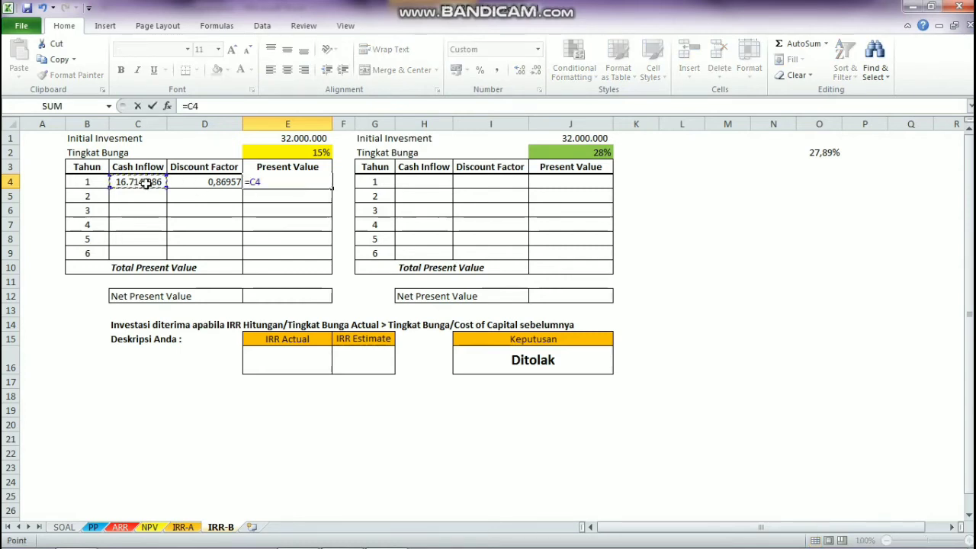
type("*")
left_click(203, 183)
key("Return")
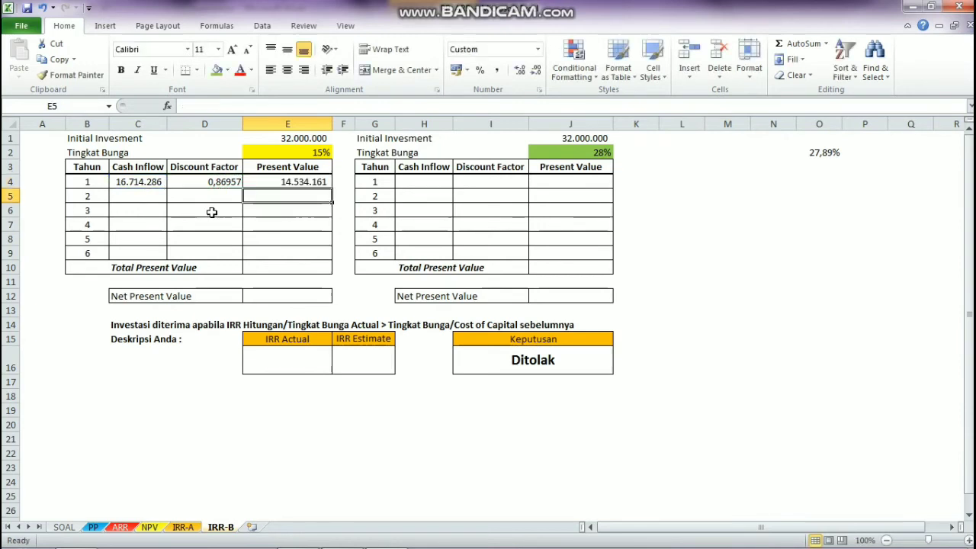
left_click_drag(152, 183, 328, 256)
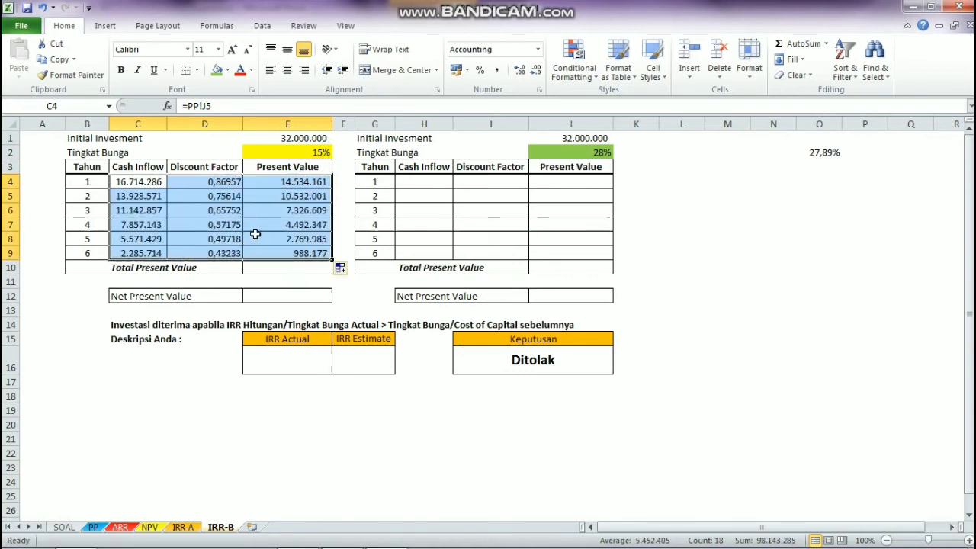
Step: Total the first table's Present Value column in E10 with the formula =SUM(E4:E9)
left_click(280, 268)
type("=")
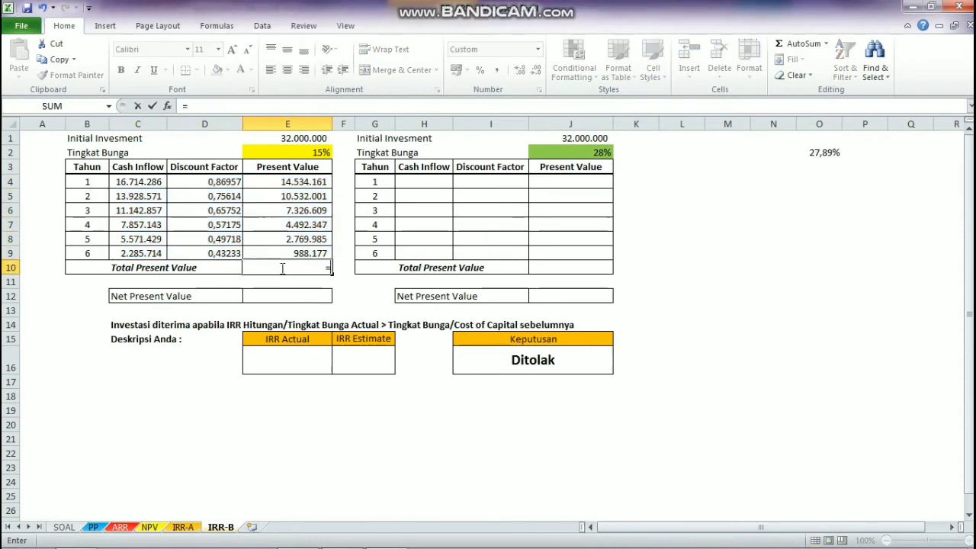
left_click(826, 44)
left_click(821, 62)
left_click(808, 45)
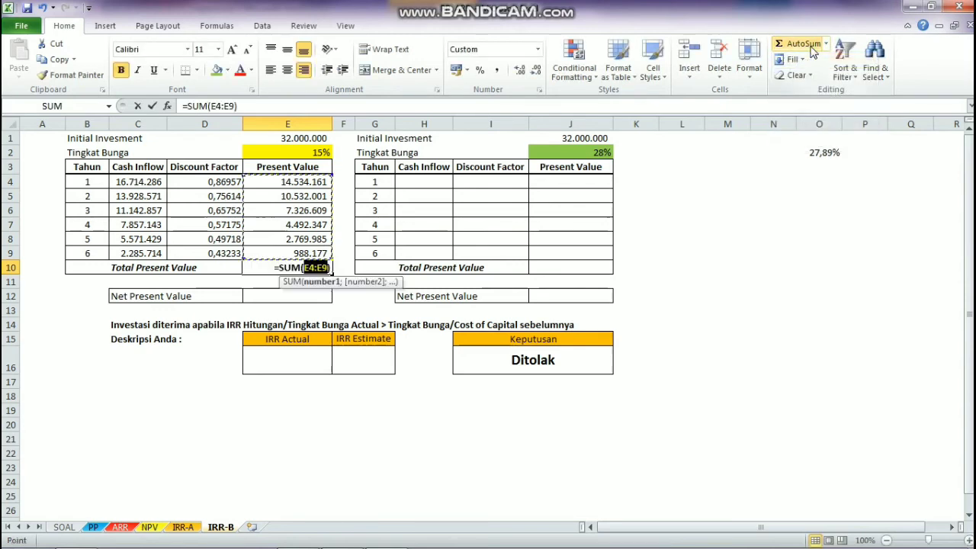
key("Return")
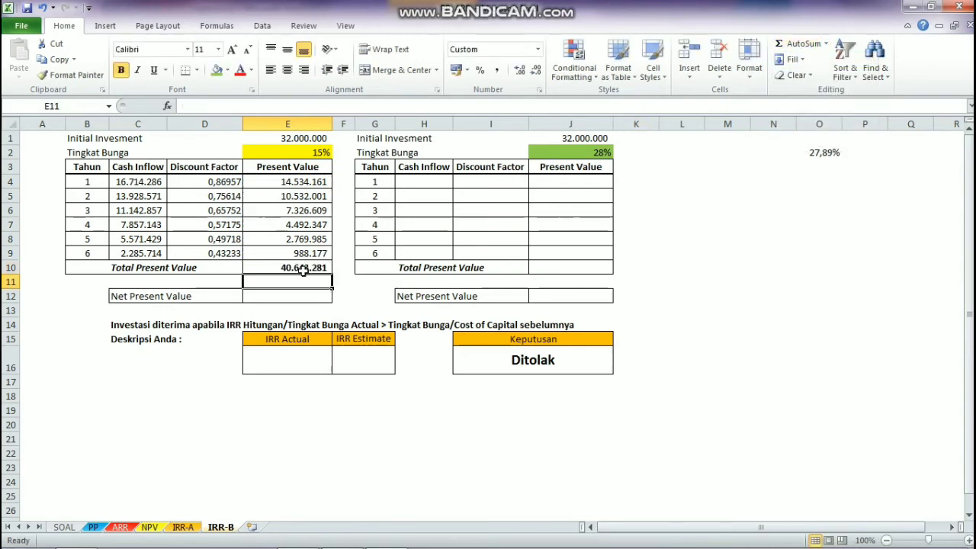
Step: Calculate the first table's Net Present Value in E12 by subtracting the Initial Invesment with =E10-E1
left_click(293, 298)
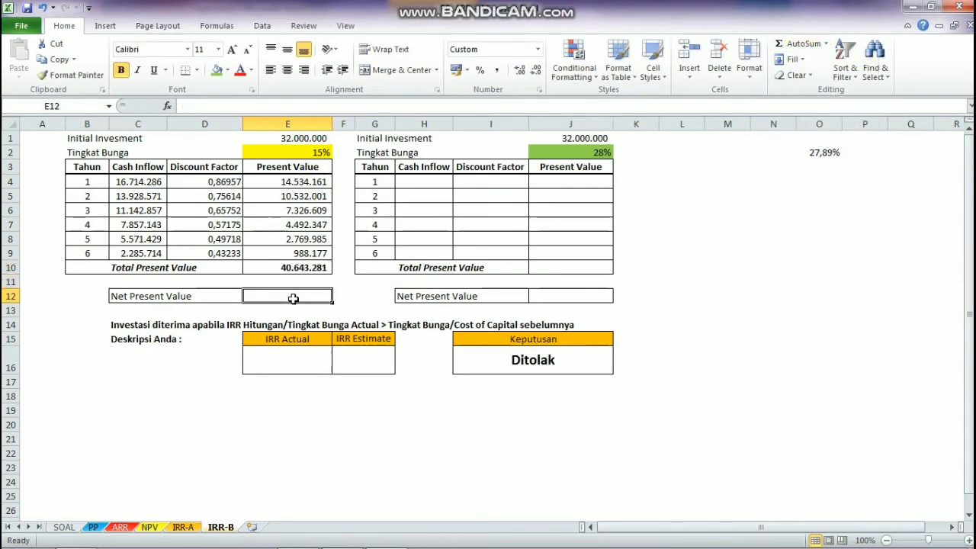
type("=")
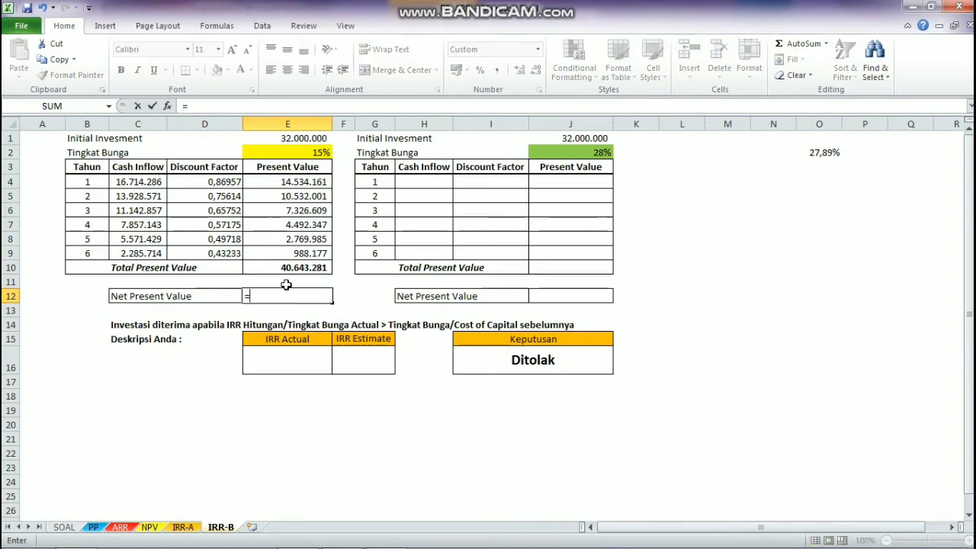
left_click(285, 267)
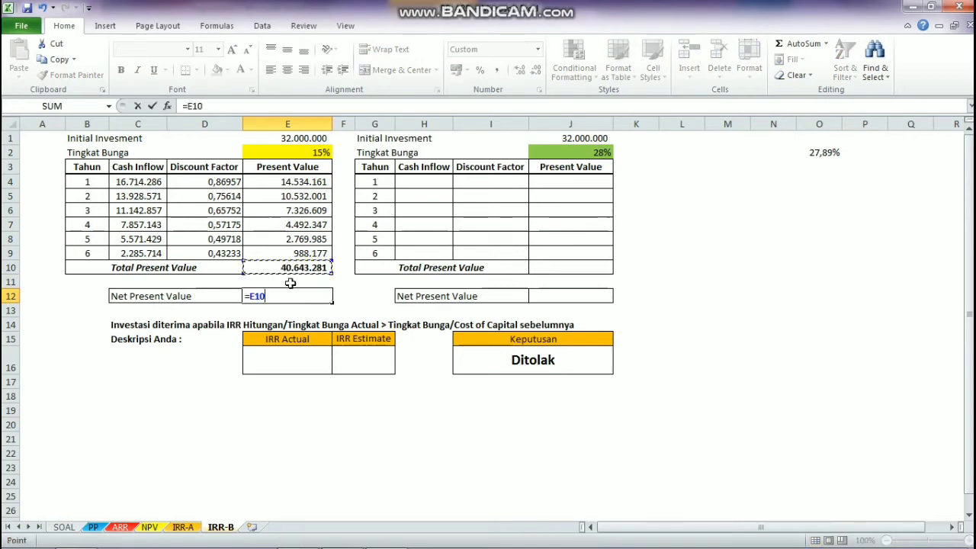
type("-")
left_click(288, 139)
key("Return")
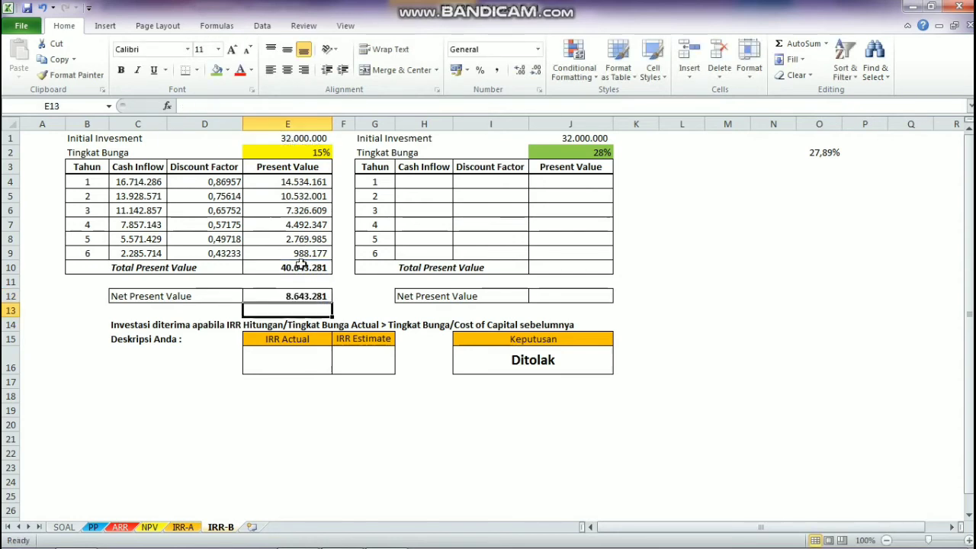
left_click(280, 297)
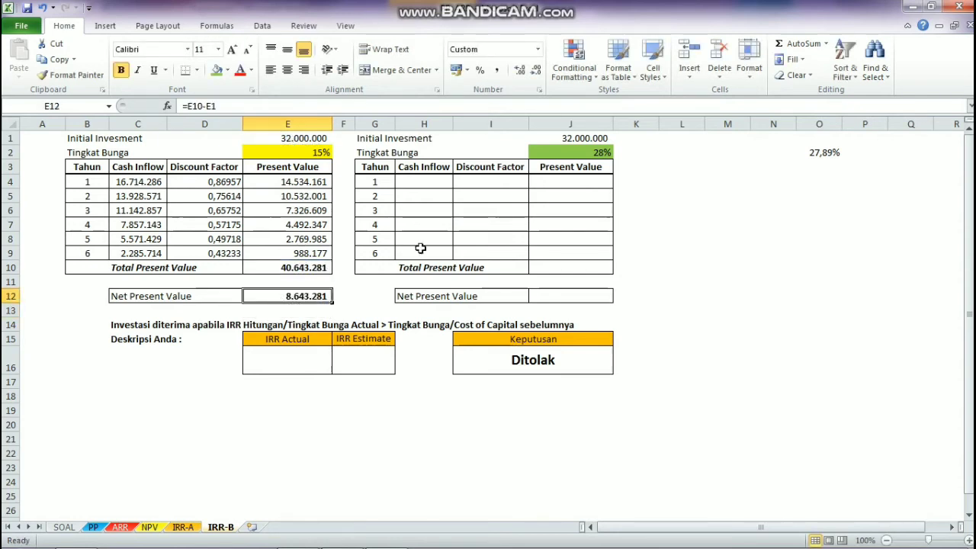
Step: Link the second table's year 1 Cash Inflow in H4 to the first table's with the formula =C4
left_click(417, 181)
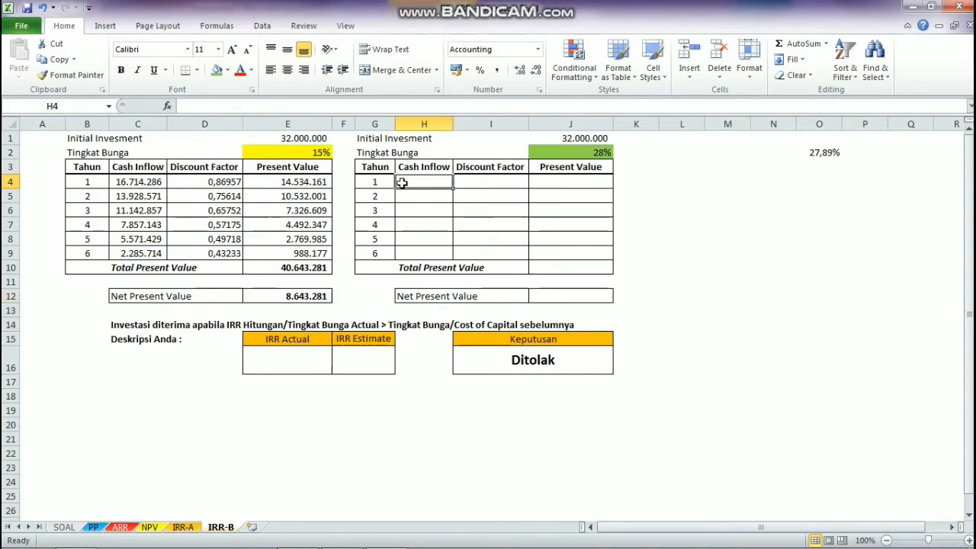
type("=")
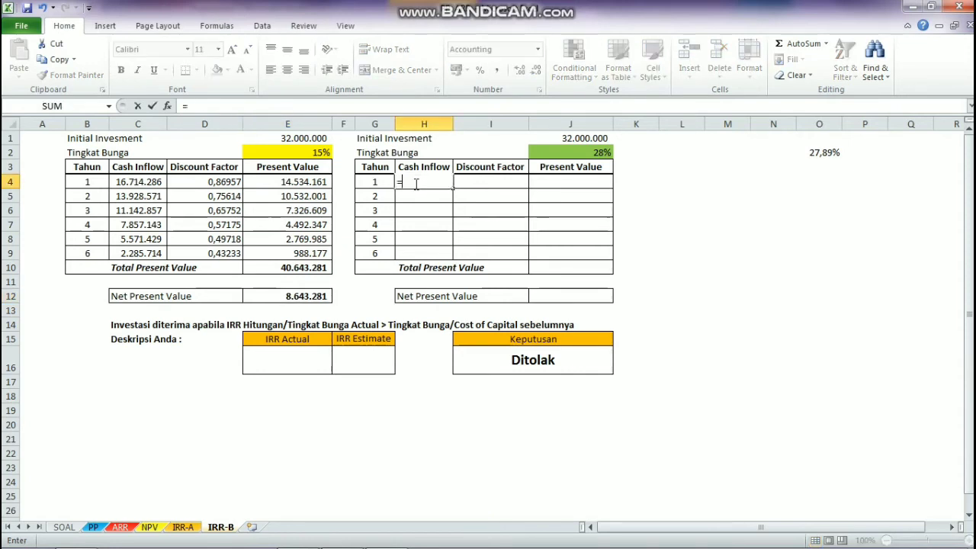
left_click(151, 182)
key("Return")
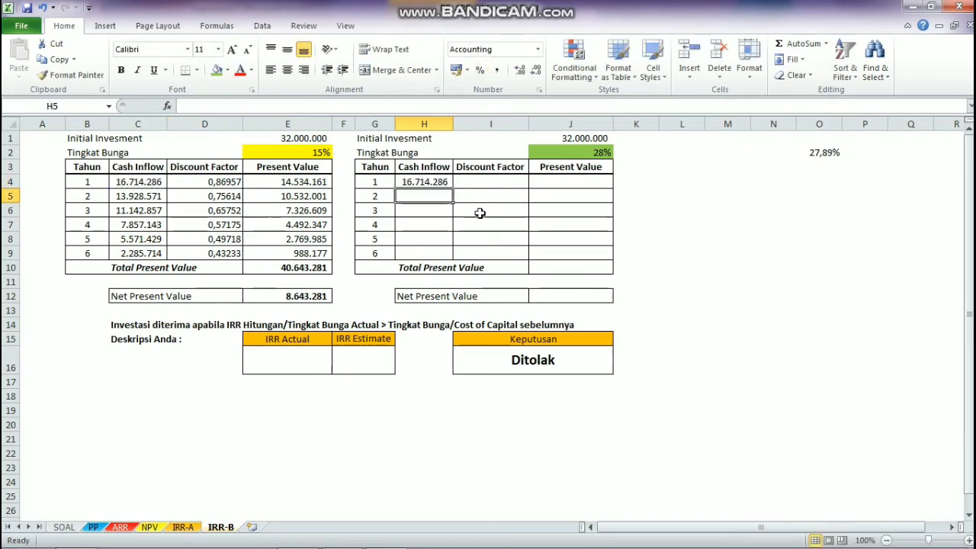
left_click(481, 183)
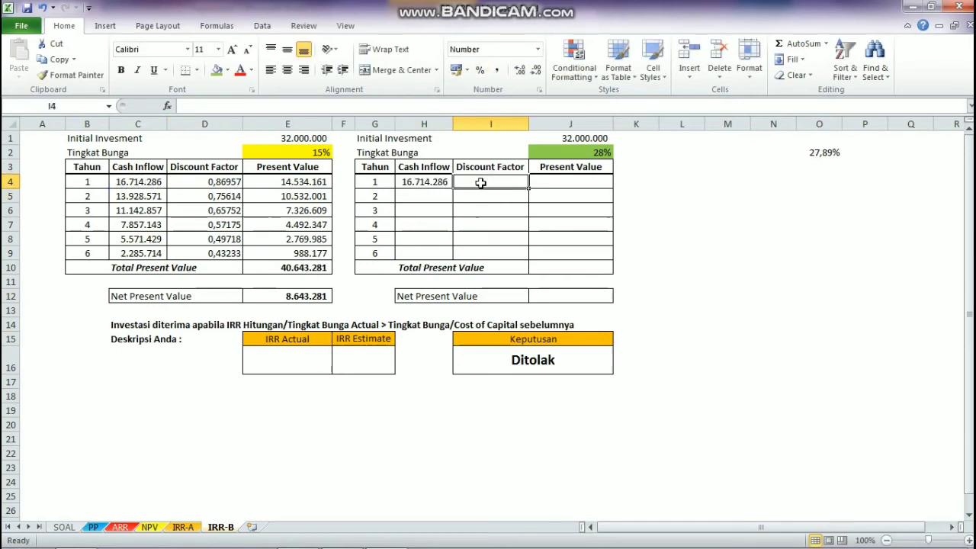
type("=")
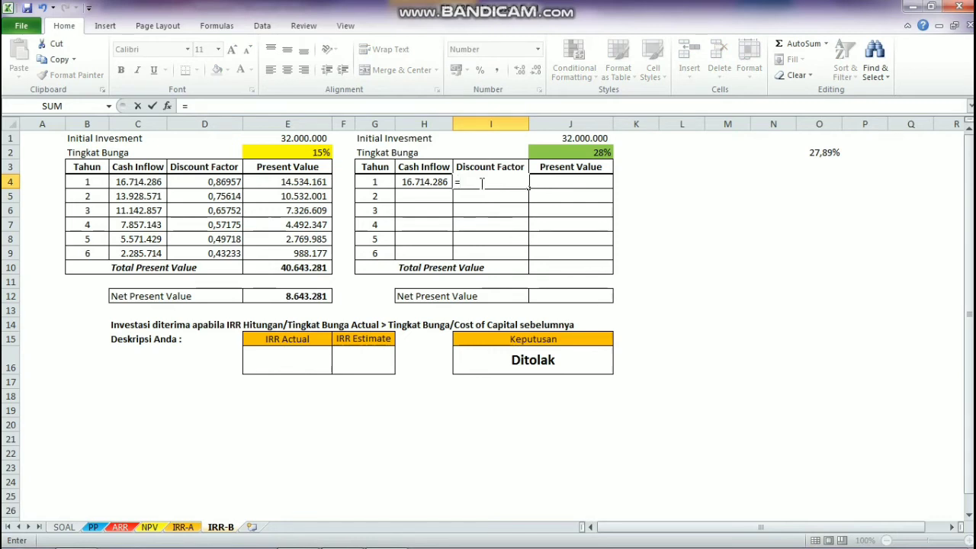
type("1/(1+")
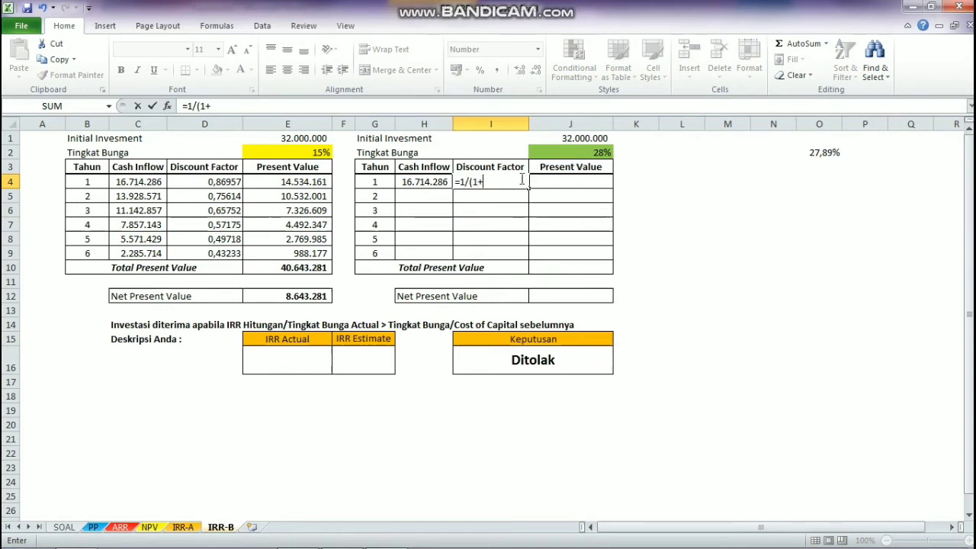
left_click(547, 155)
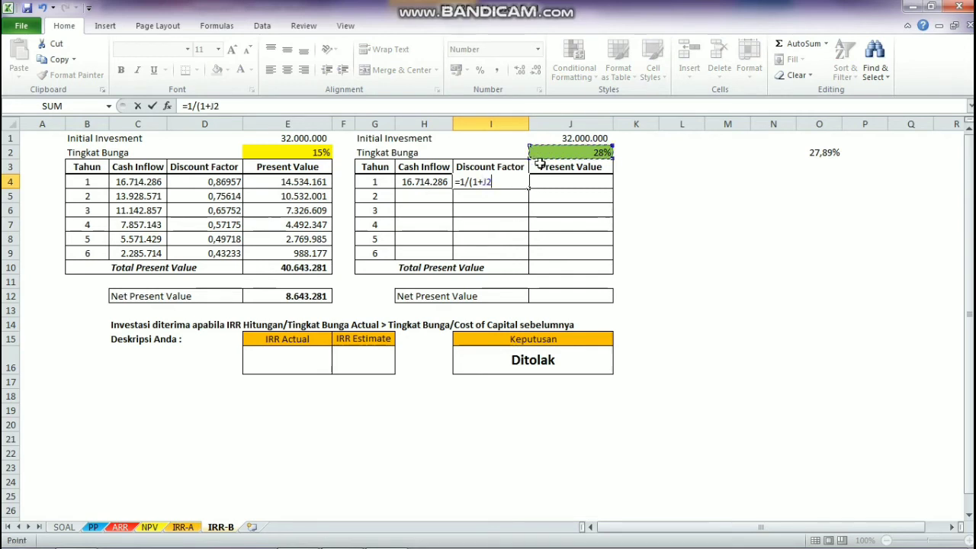
key("BackSpace")
key("BackSpace")
key("BackSpace")
key("BackSpace")
key("BackSpace")
key("BackSpace")
key("BackSpace")
key("BackSpace")
key("Escape")
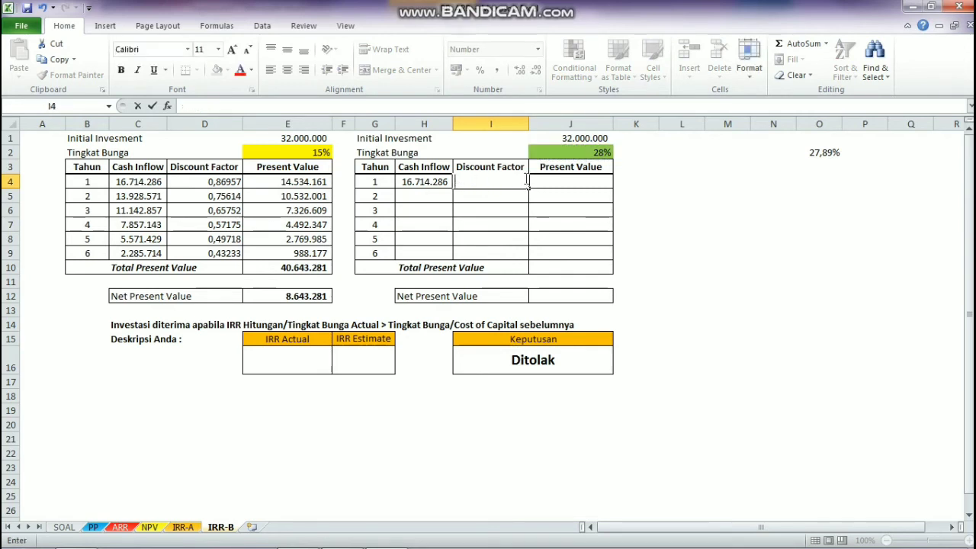
Step: Set the second table's Tingkat Bunga in J2 to 15%
left_click(585, 153)
type("15%")
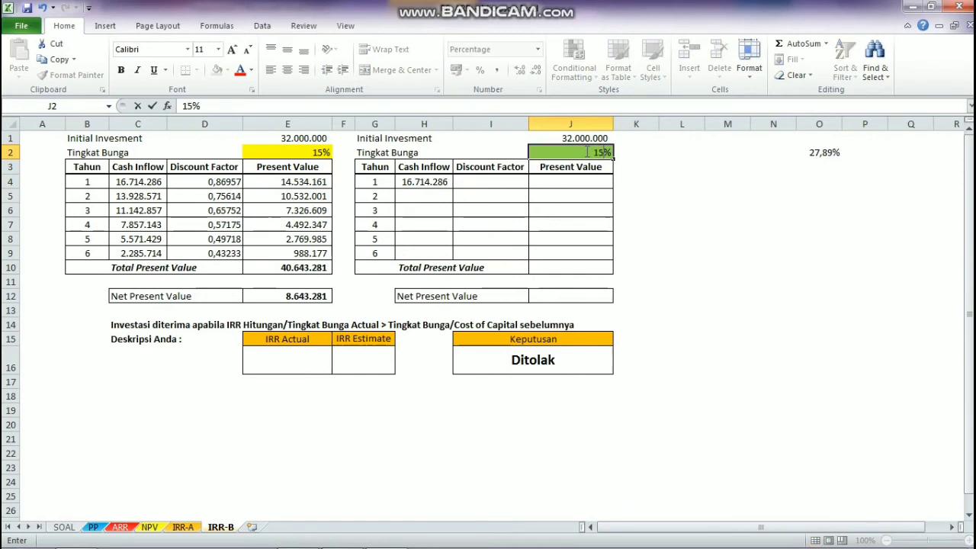
key("Return")
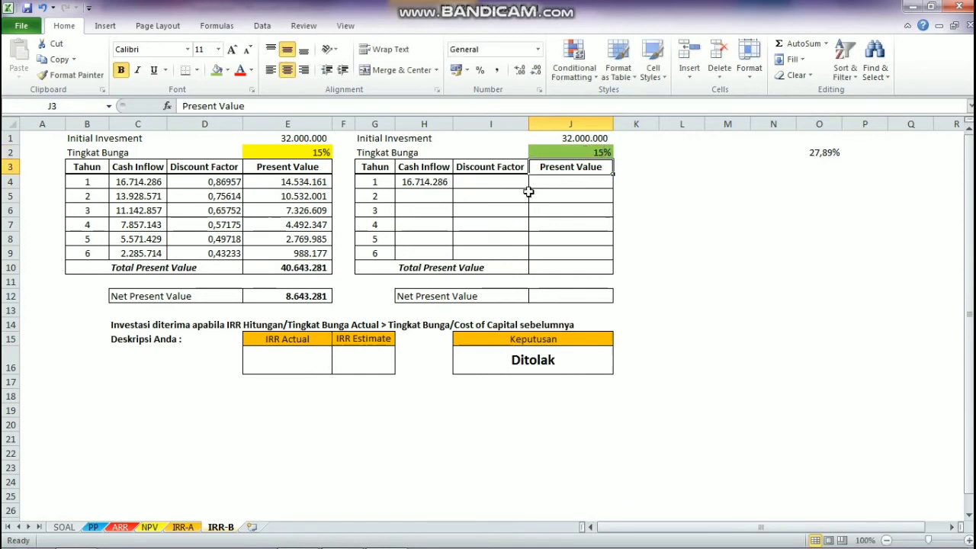
Step: Calculate the second table's year 1 Discount Factor in I4 with the formula =1/(1+$J$2)^G4
left_click(504, 181)
type("=")
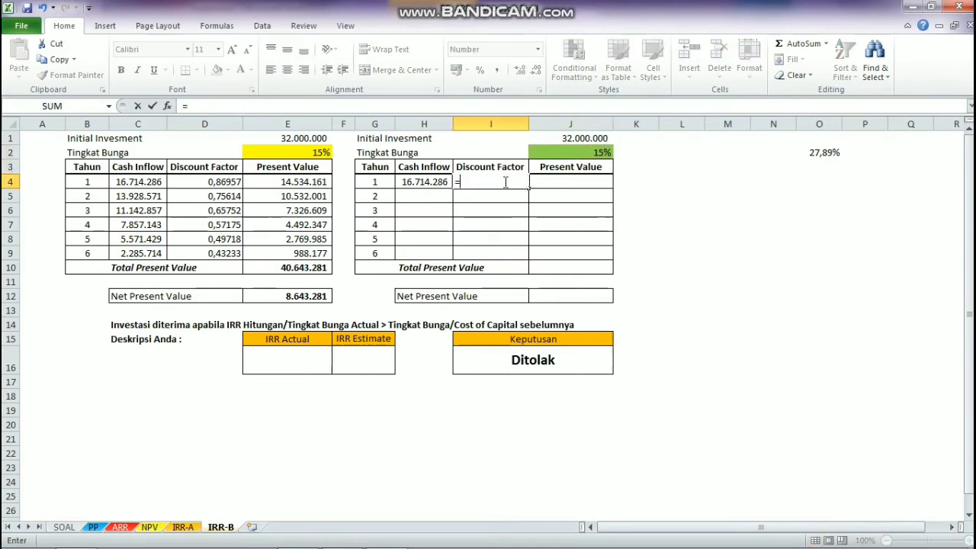
type("1/(1+")
left_click(575, 153)
key("F4")
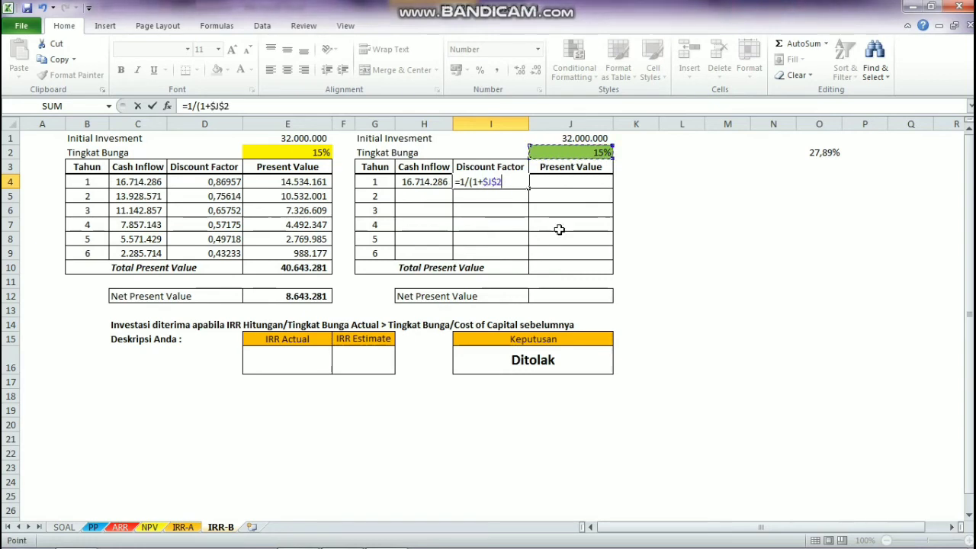
type(")")
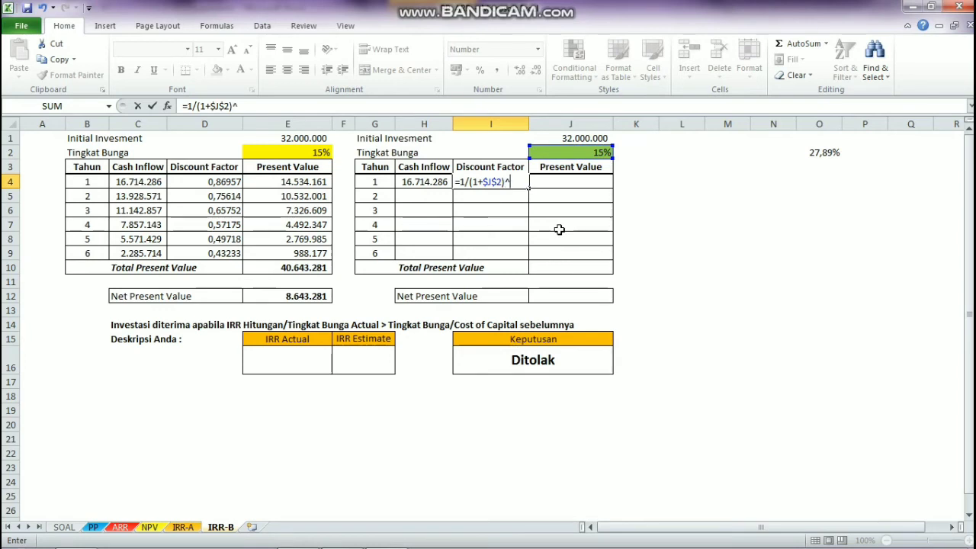
type("^")
left_click(375, 182)
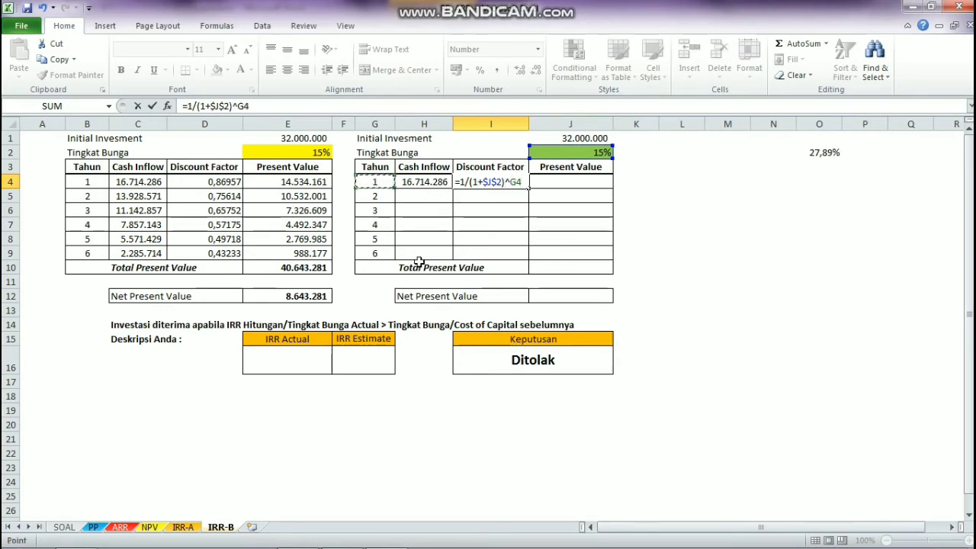
key("Return")
Step: Calculate the second table's year 1 Present Value in J4 with =H4*I4 and fill H4:J4 down through year 6
left_click(546, 179)
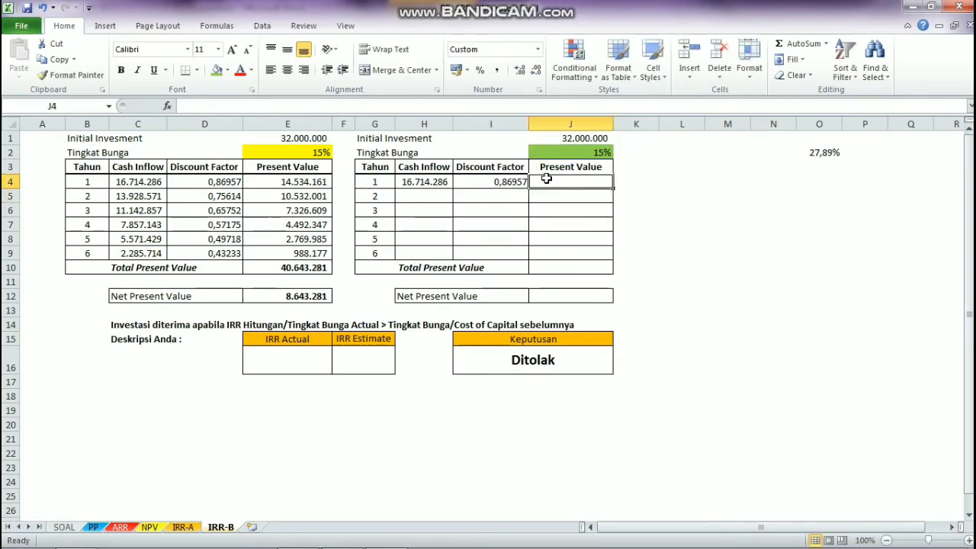
type("=")
left_click(420, 182)
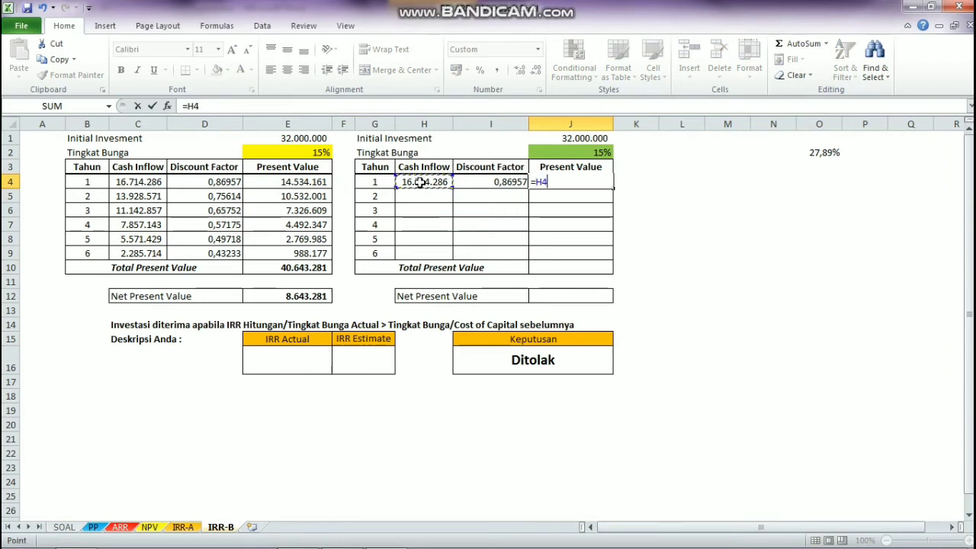
type("*")
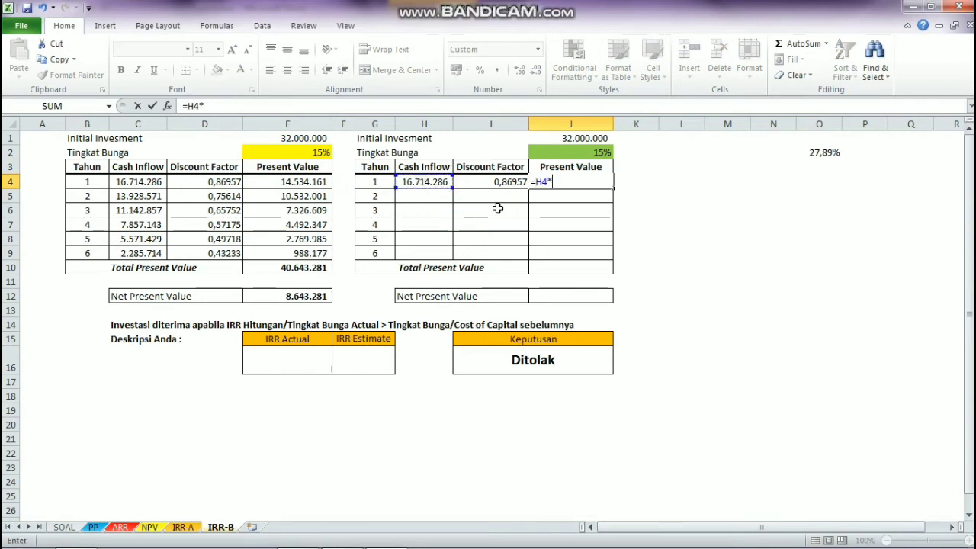
left_click(510, 182)
key("Return")
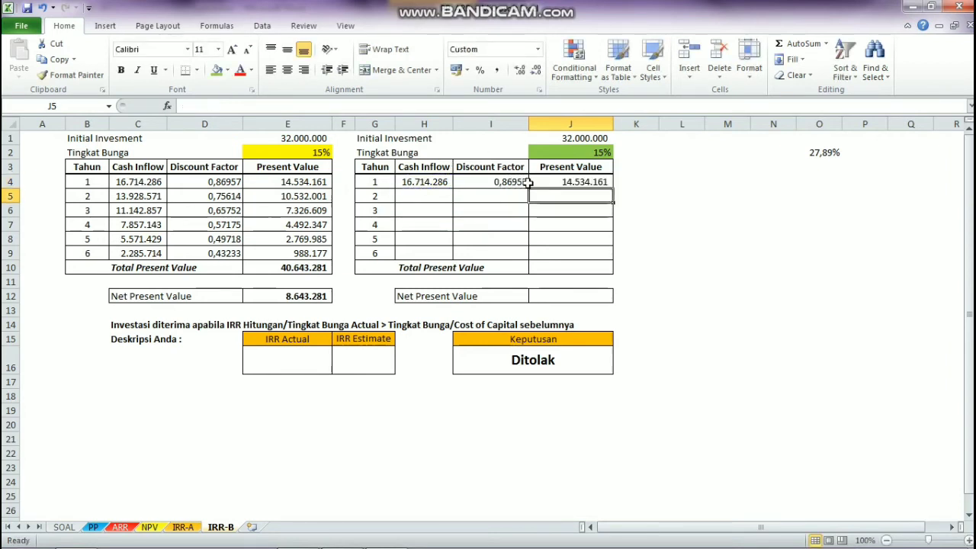
left_click_drag(436, 183, 615, 258)
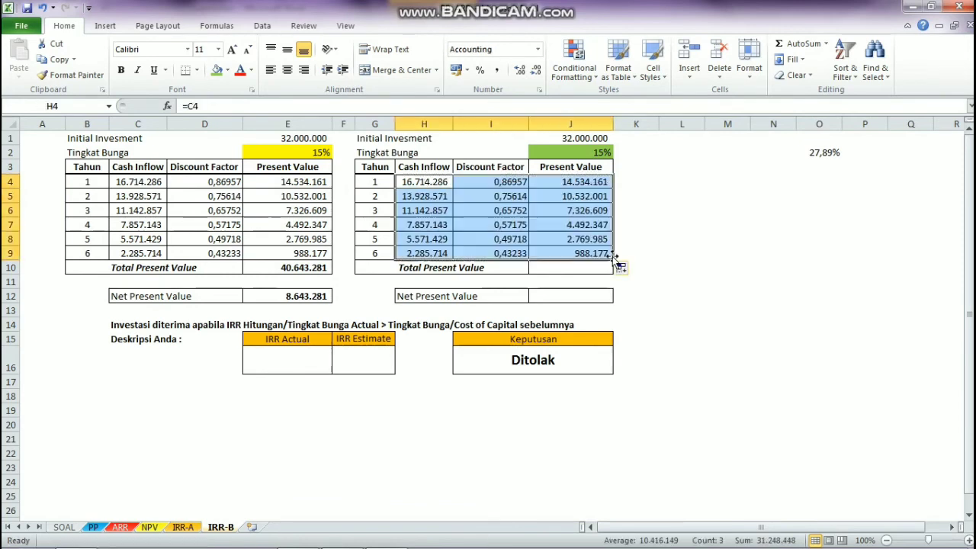
left_click(662, 224)
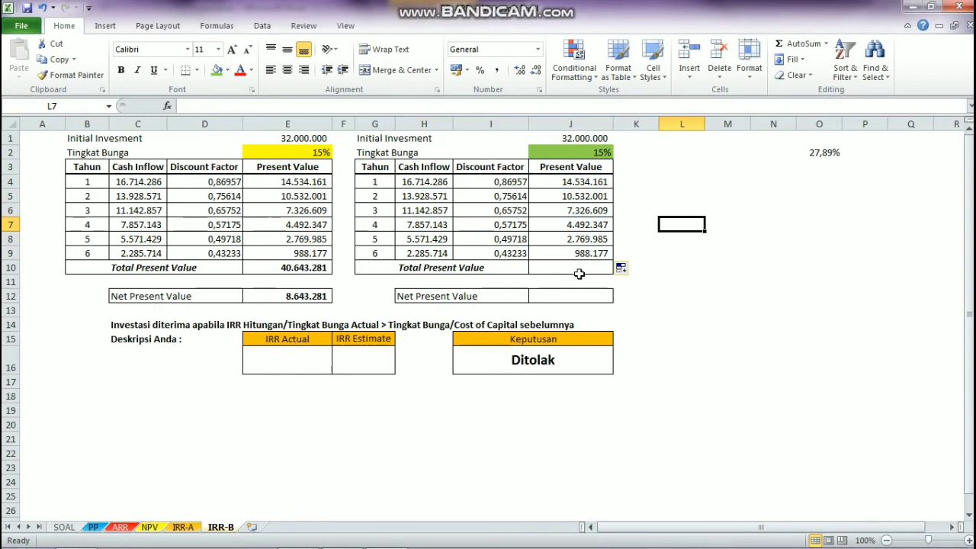
Step: Calculate the second table's Total Present Value in J10 with AutoSum over the Present Value column
left_click(580, 274)
type("=")
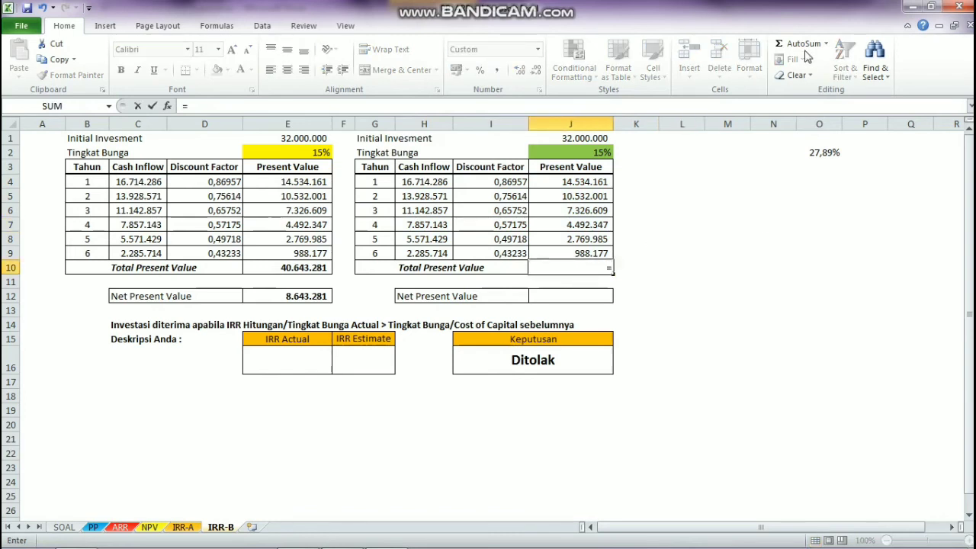
left_click(807, 51)
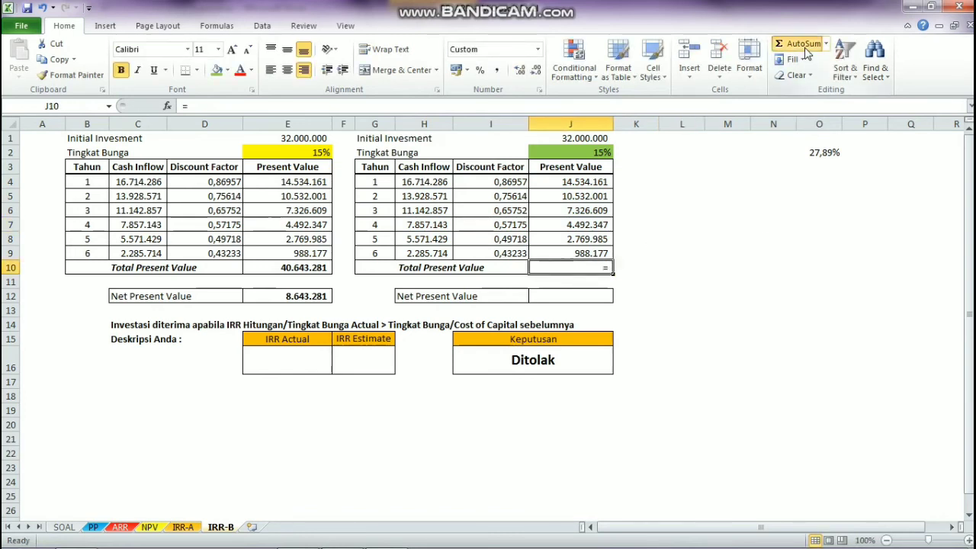
left_click(807, 51)
key("Return")
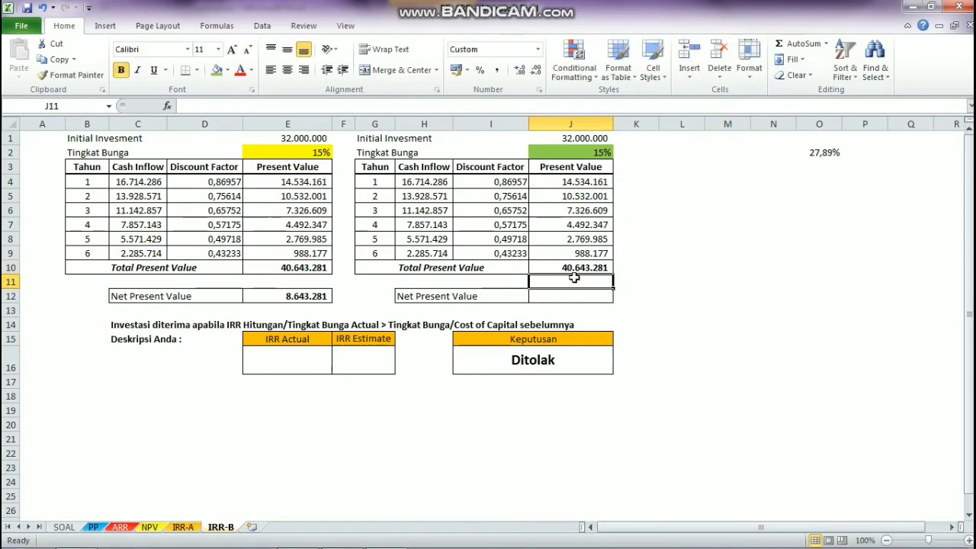
Step: Calculate the second table's Net Present Value in J12 with the formula =J10-J1
left_click(549, 299)
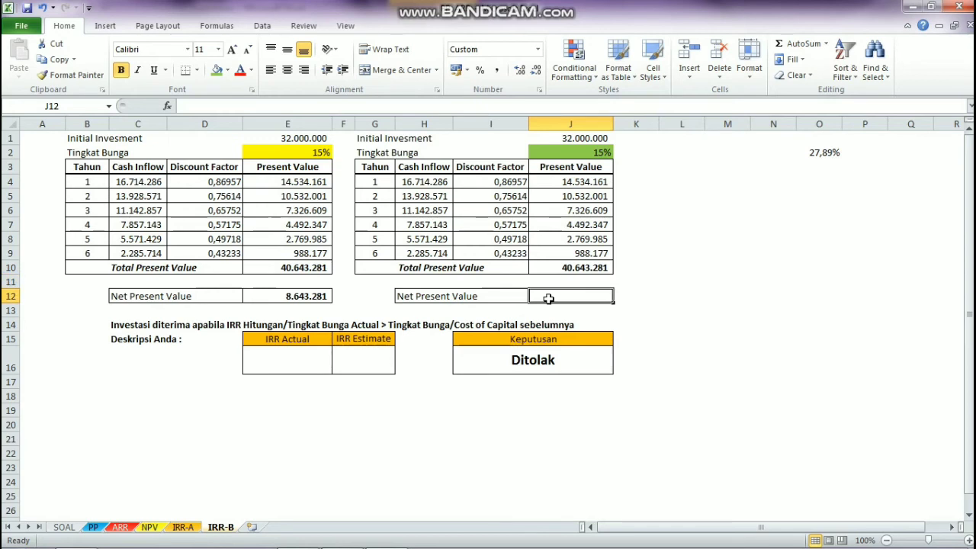
type("=")
left_click(574, 271)
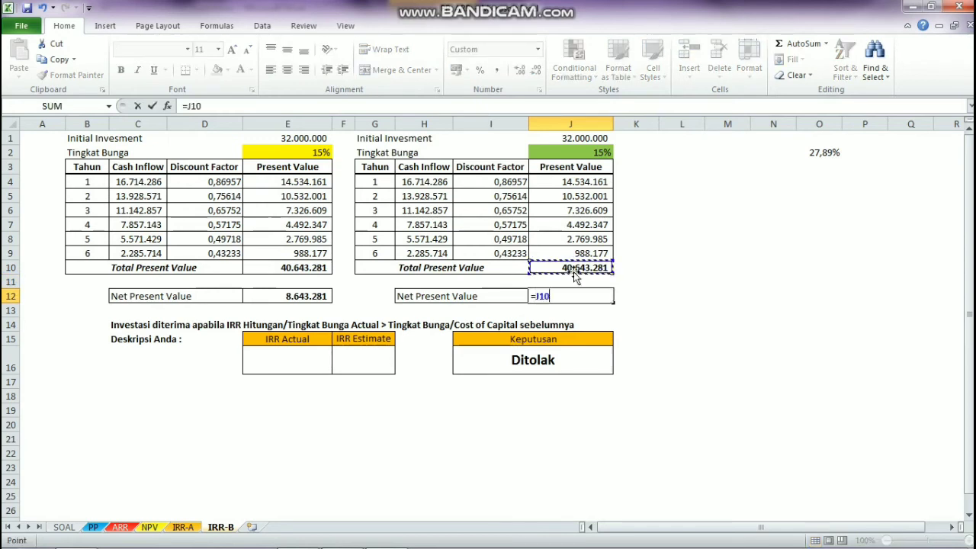
type("-")
left_click(587, 142)
key("Return")
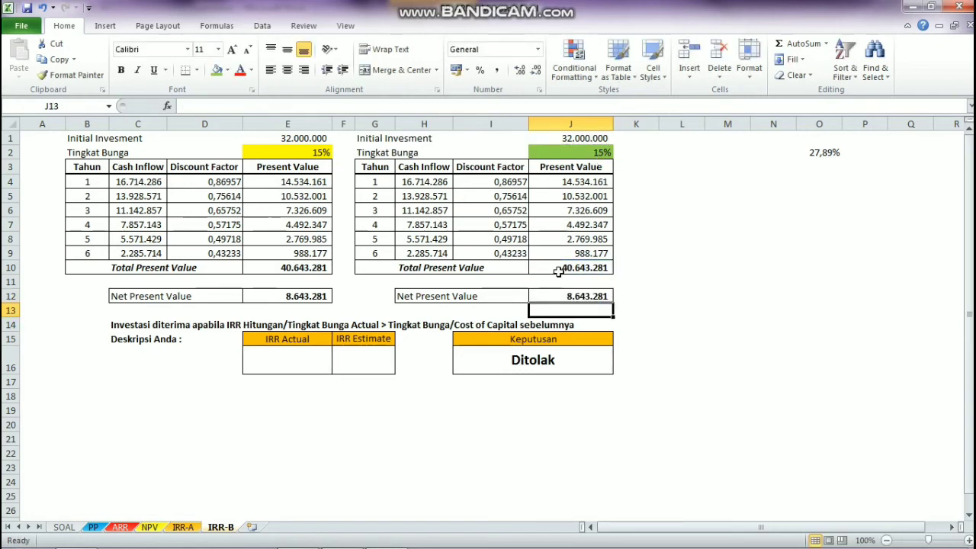
left_click(570, 298)
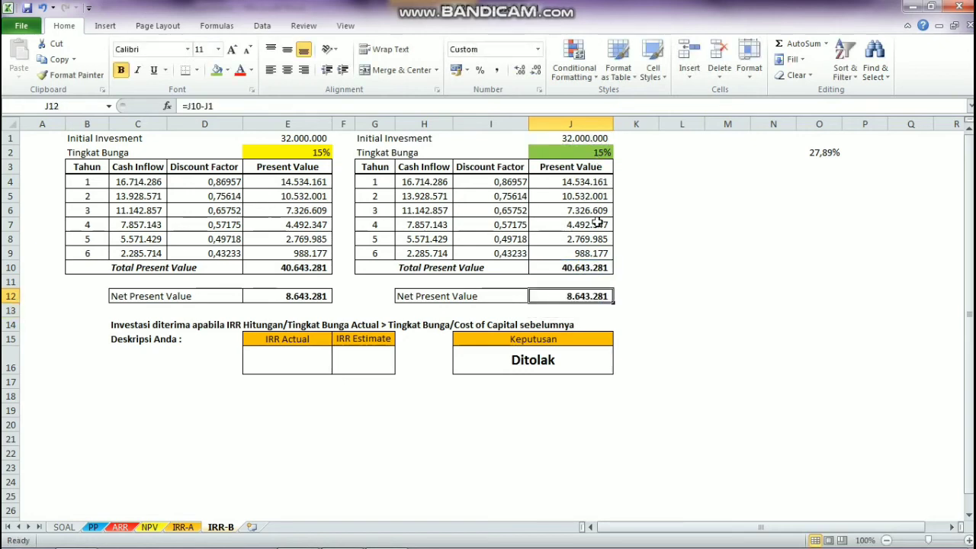
Step: Copy the 27,89047% rate from O2 into the second table's Tingkat Bunga in J2 and reapply its green fill
left_click(586, 151)
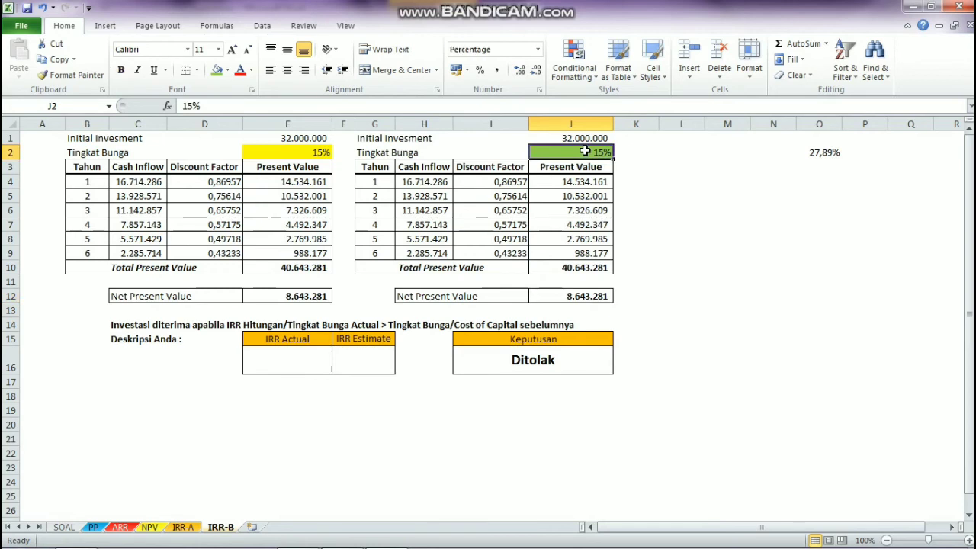
left_click(828, 153)
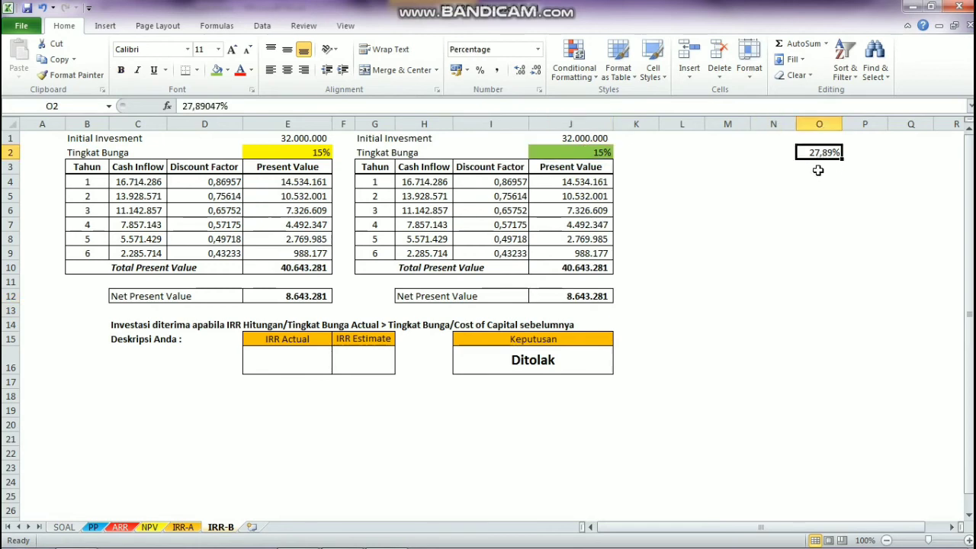
key("ctrl+c")
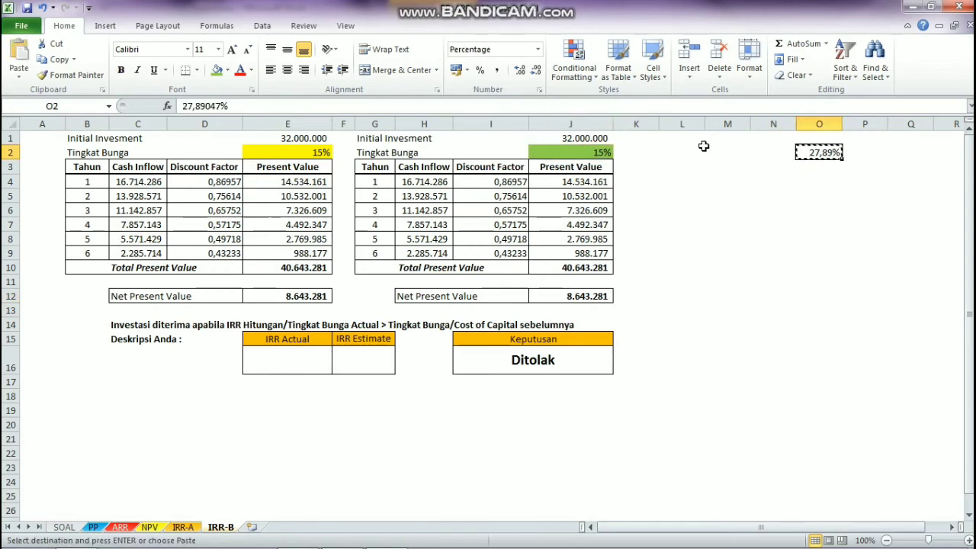
left_click(578, 157)
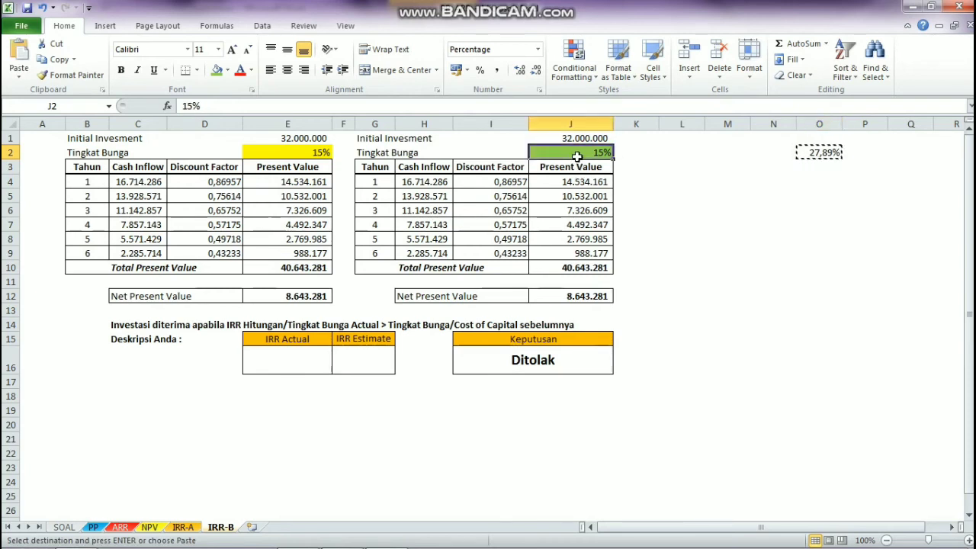
key("ctrl+v")
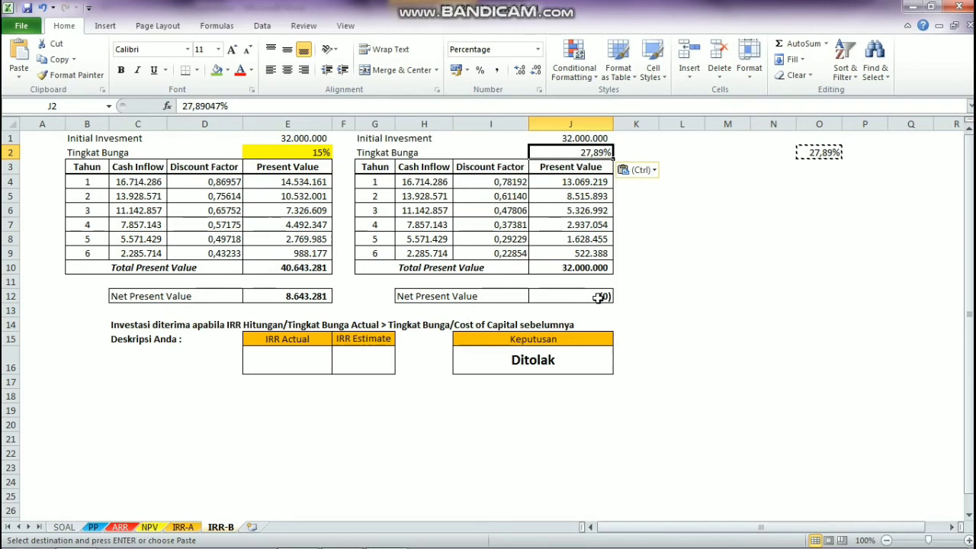
key("Escape")
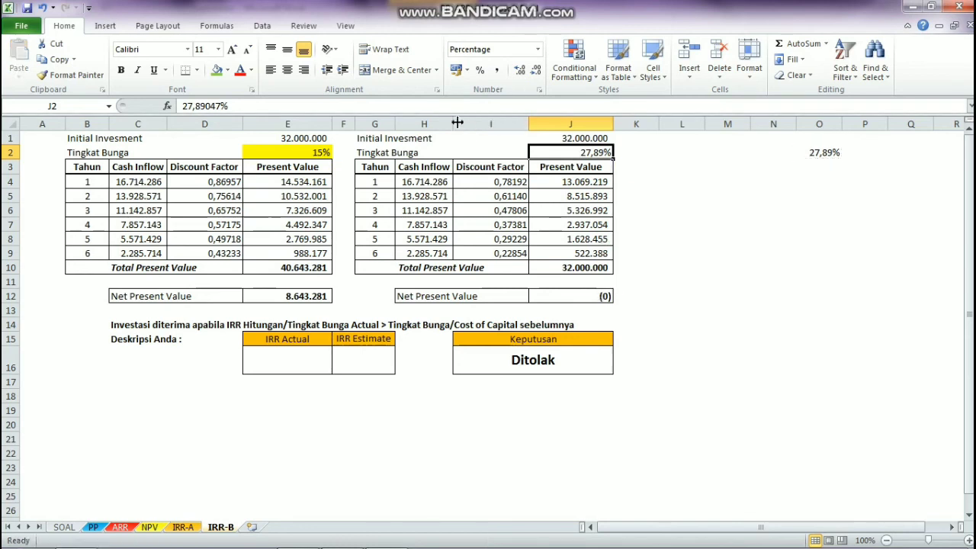
left_click(217, 73)
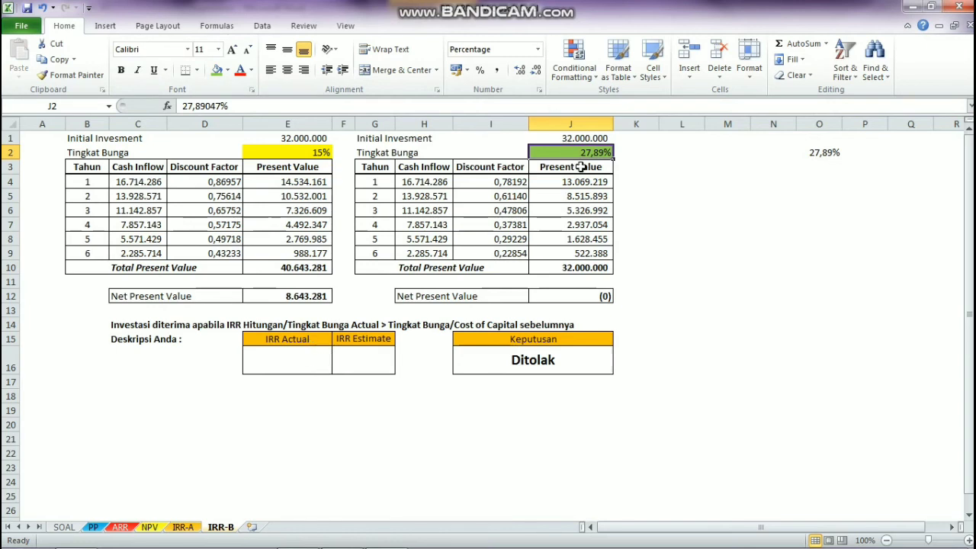
Step: Link IRR Actual in E16 to the second table's Tingkat Bunga with the formula =J2
left_click(294, 359)
type("=")
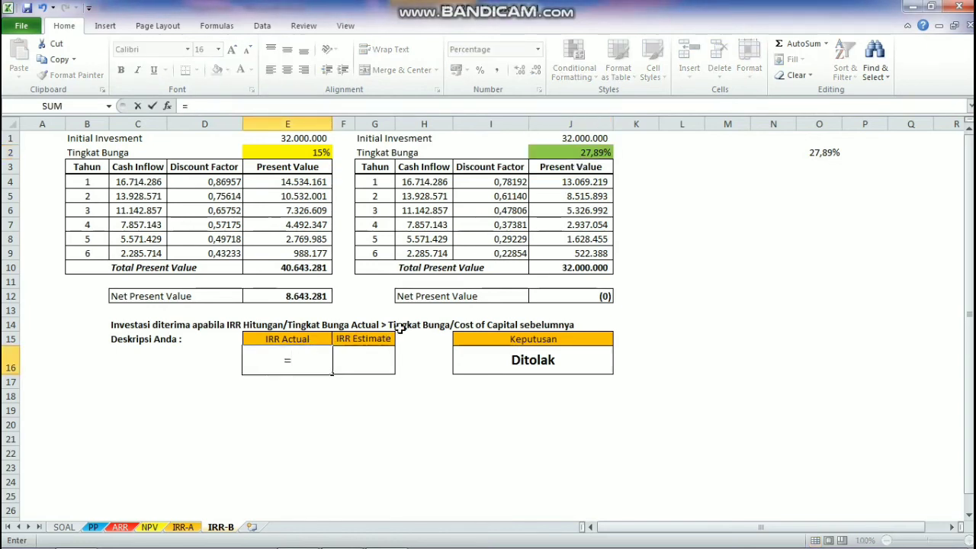
left_click(564, 149)
key("Return")
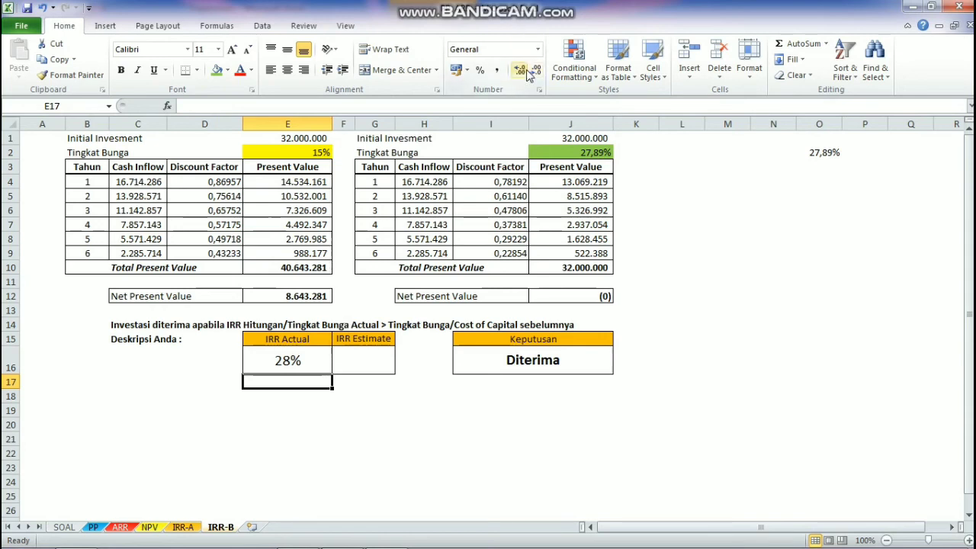
left_click(315, 348)
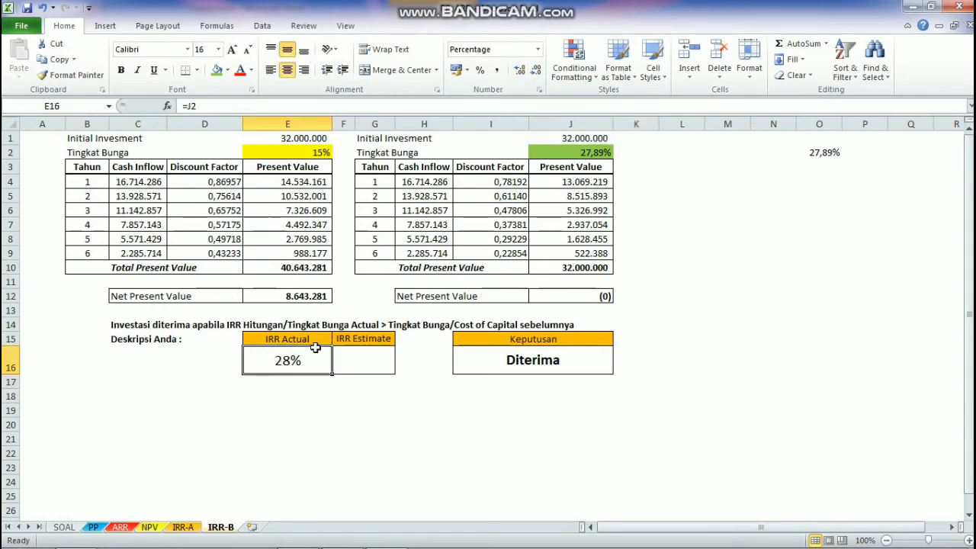
left_click(519, 71)
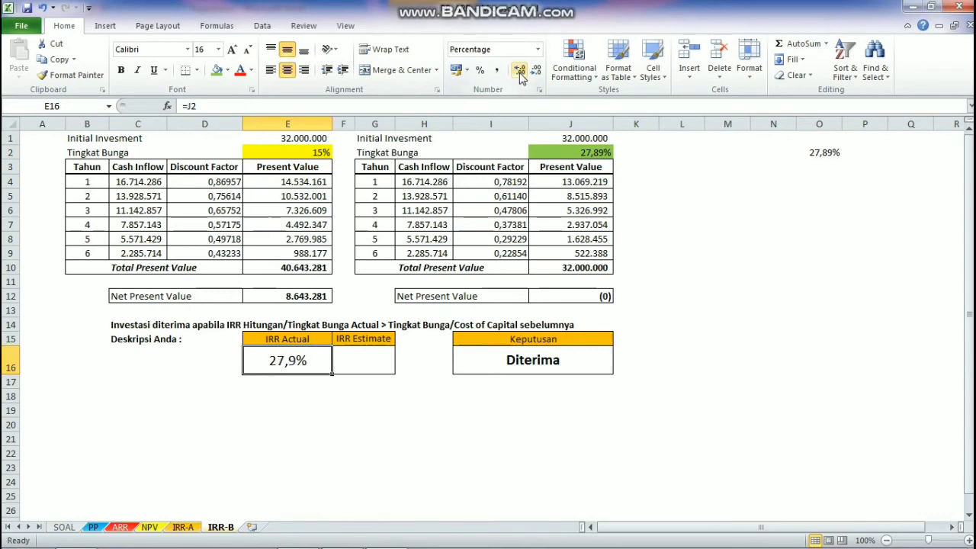
left_click(520, 70)
left_click(521, 72)
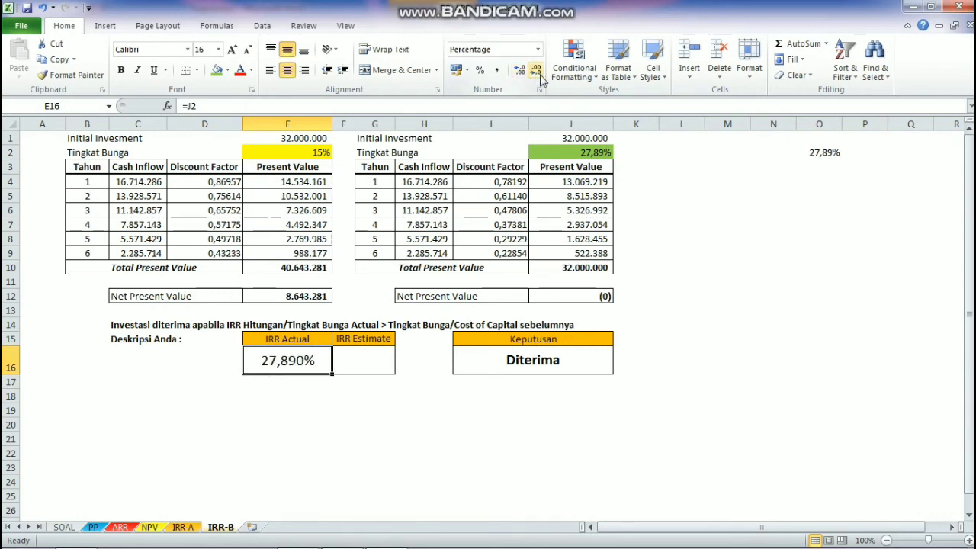
left_click(541, 75)
left_click(541, 75)
left_click(542, 75)
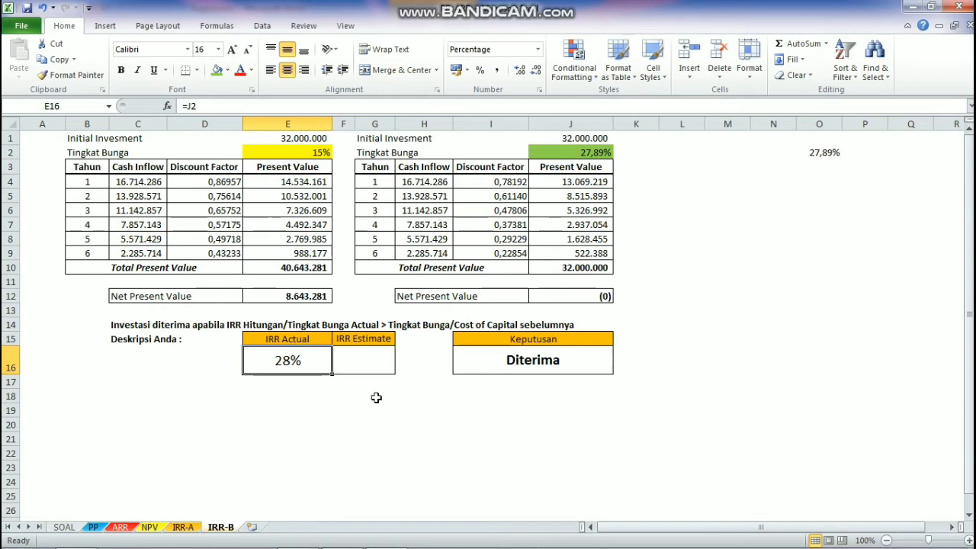
Step: Link IRR Estimate in F16 to the first table's Tingkat Bunga with the formula =E2
left_click(374, 370)
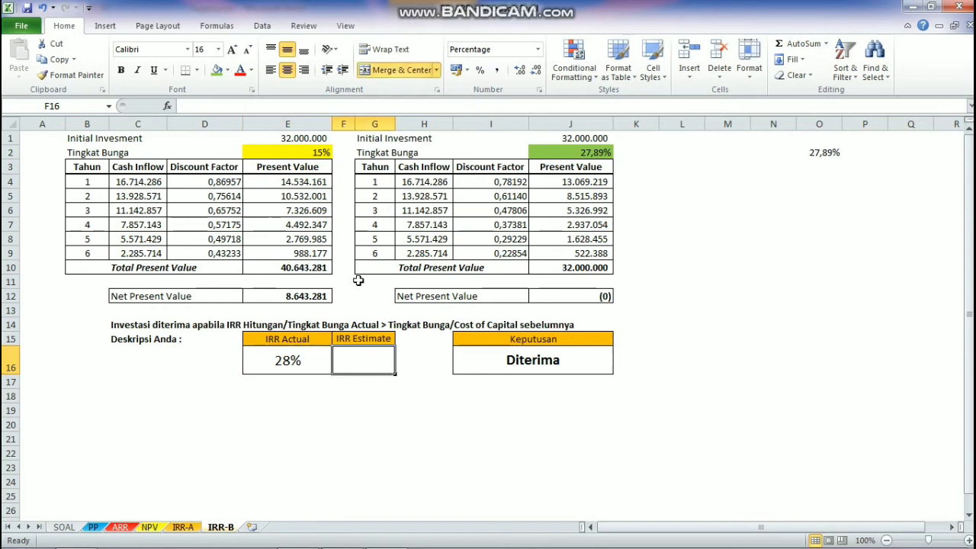
left_click(315, 155)
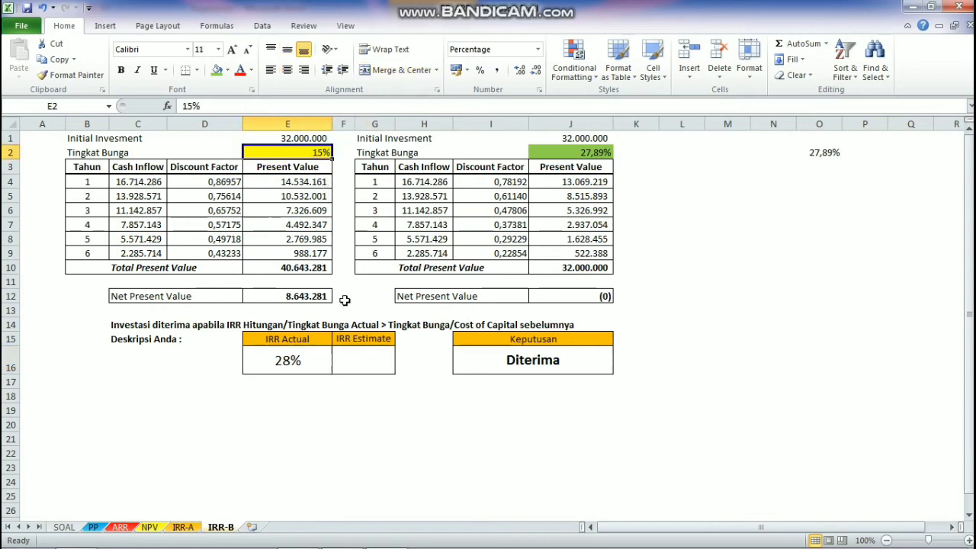
left_click(362, 359)
type("=")
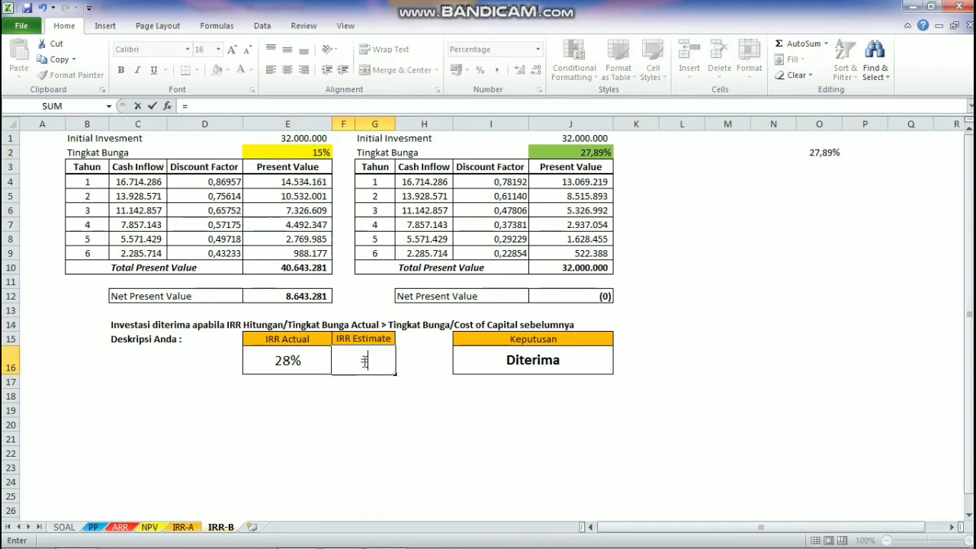
left_click(299, 155)
key("Return")
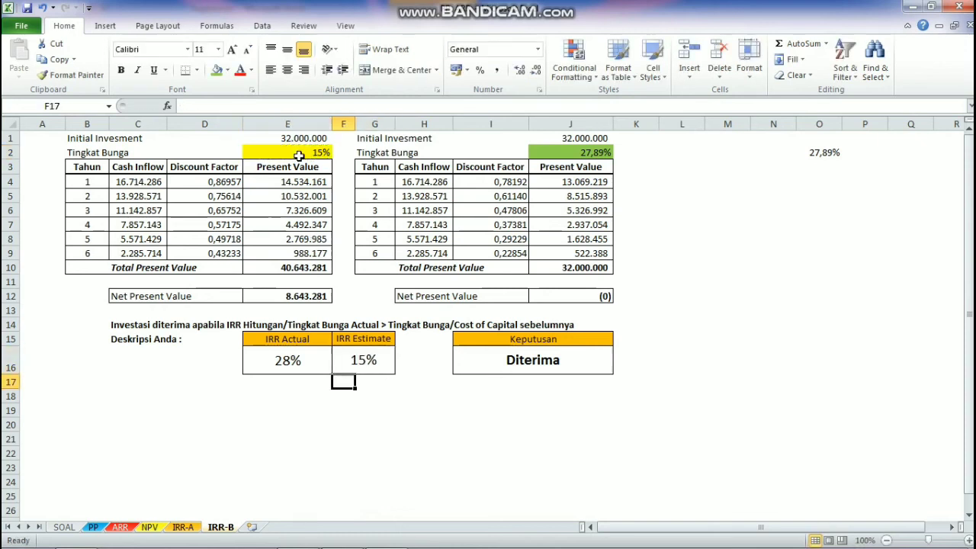
Step: Examine the Keputusan formula on IRR-B and compare both machines' results across the NPV, IRR-A, IRR-B, PP and ARR sheets
left_click(488, 365)
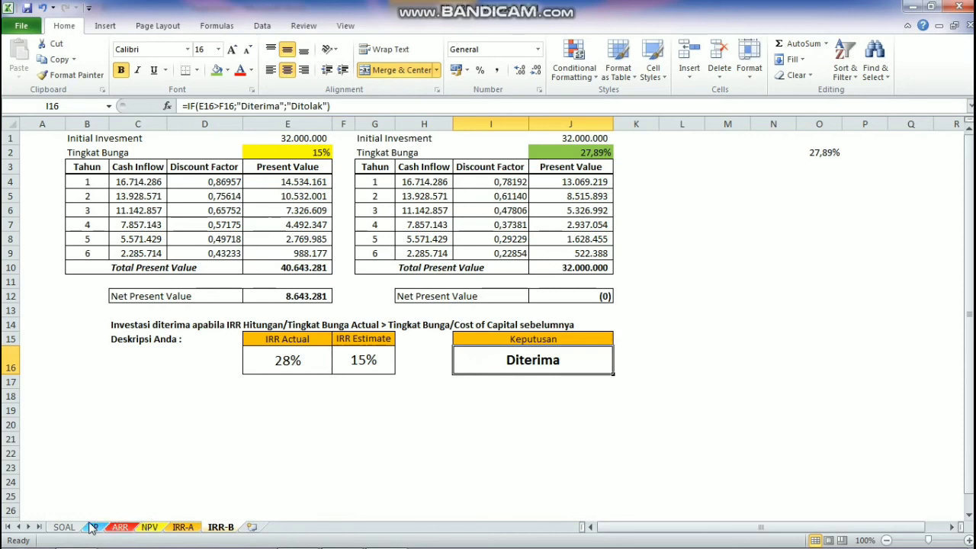
left_click(150, 527)
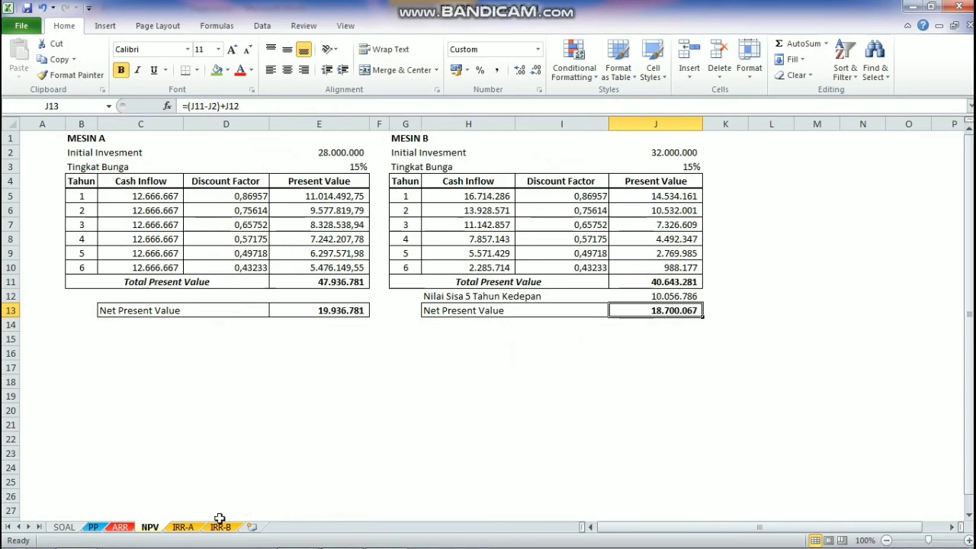
left_click(190, 531)
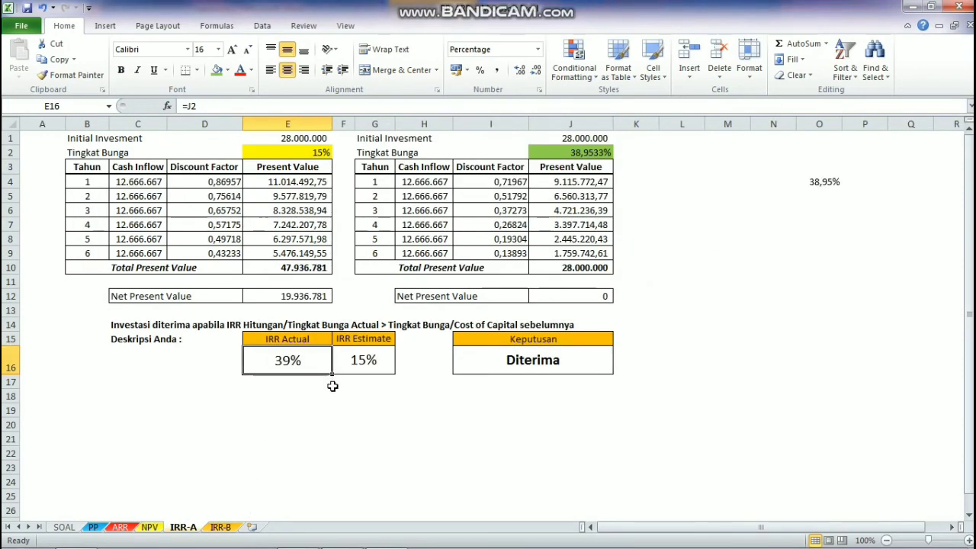
left_click(221, 527)
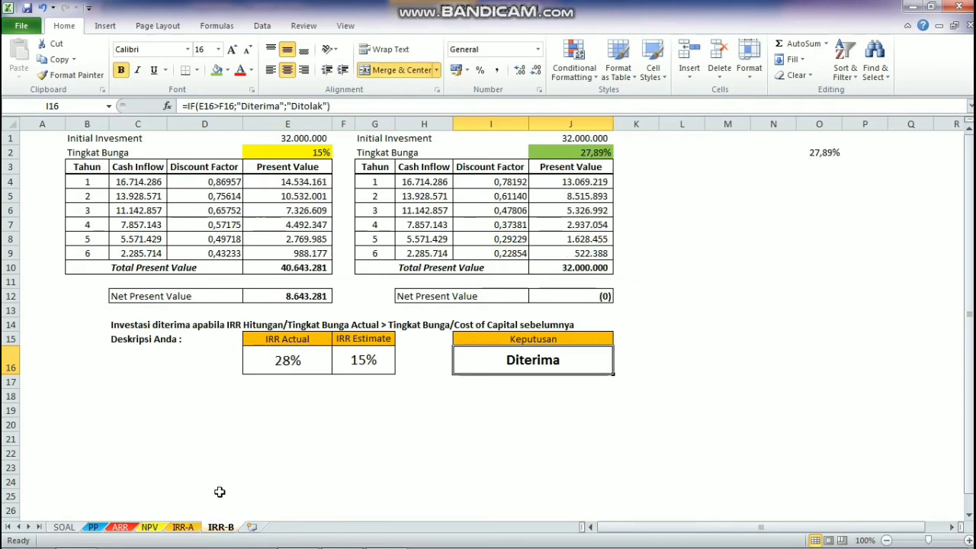
left_click(183, 527)
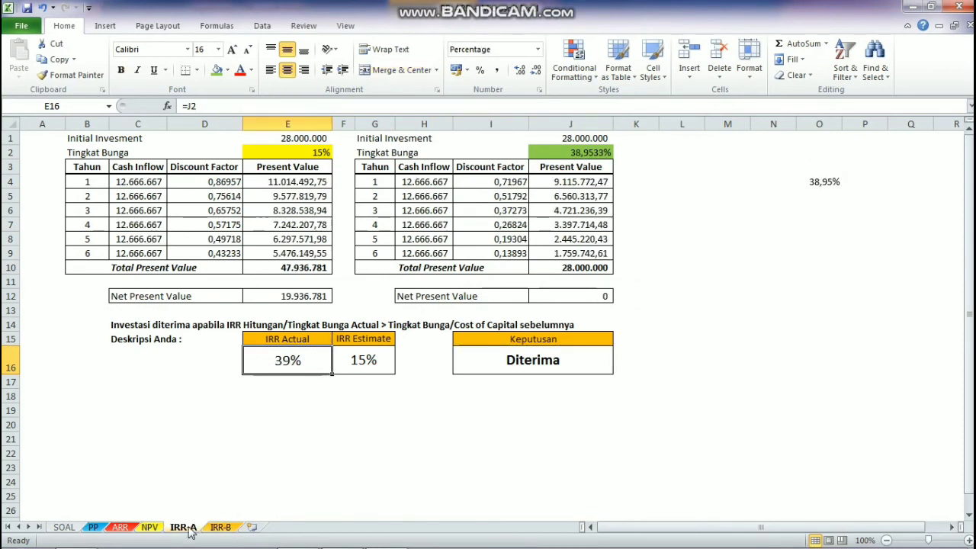
left_click(149, 527)
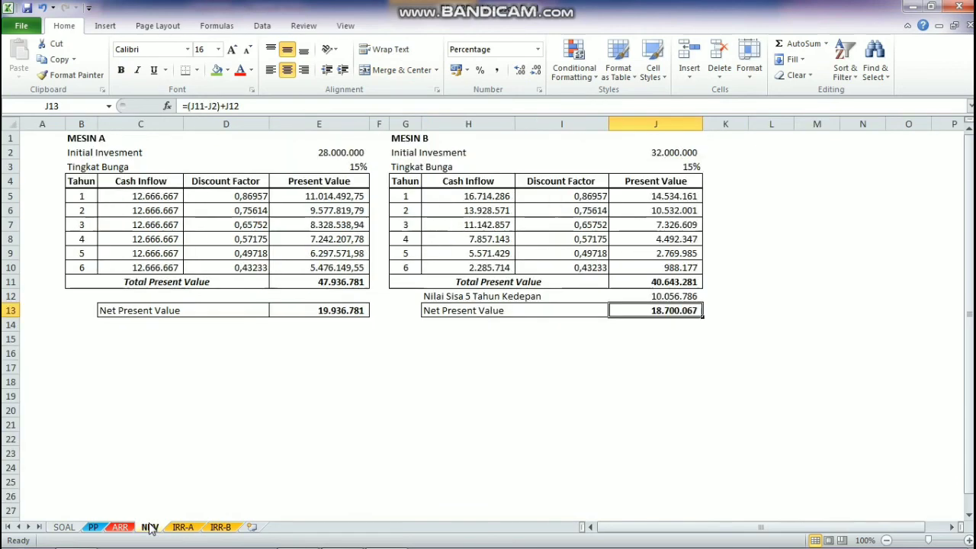
left_click(183, 528)
left_click(150, 527)
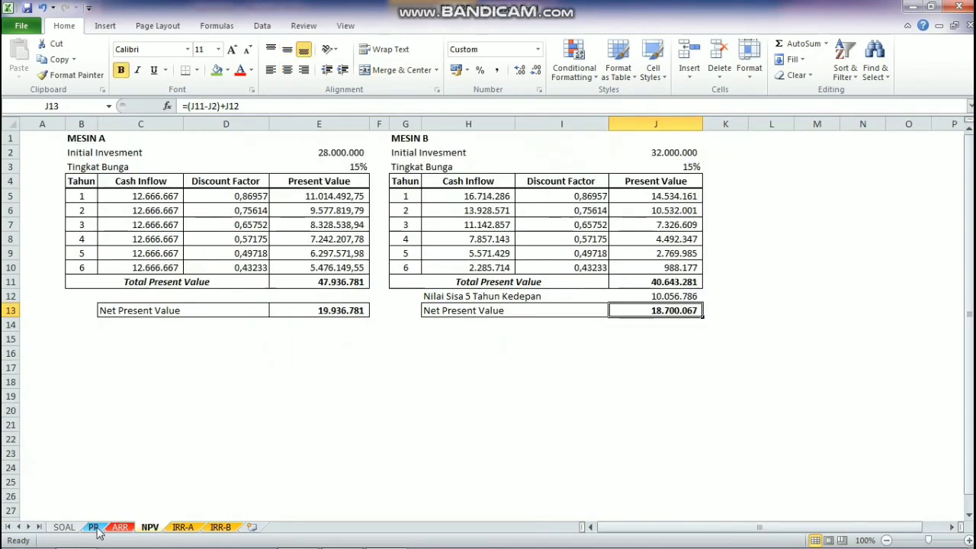
left_click(97, 530)
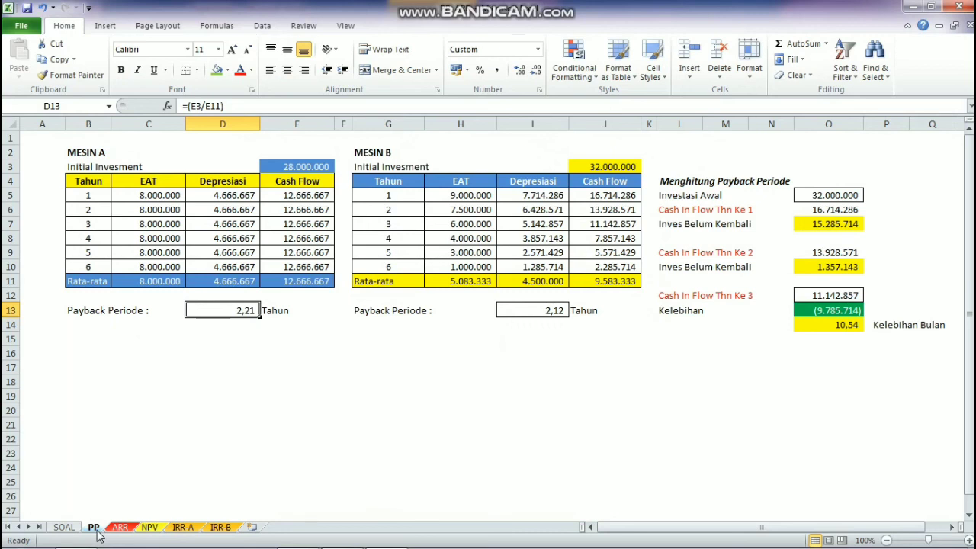
left_click(122, 527)
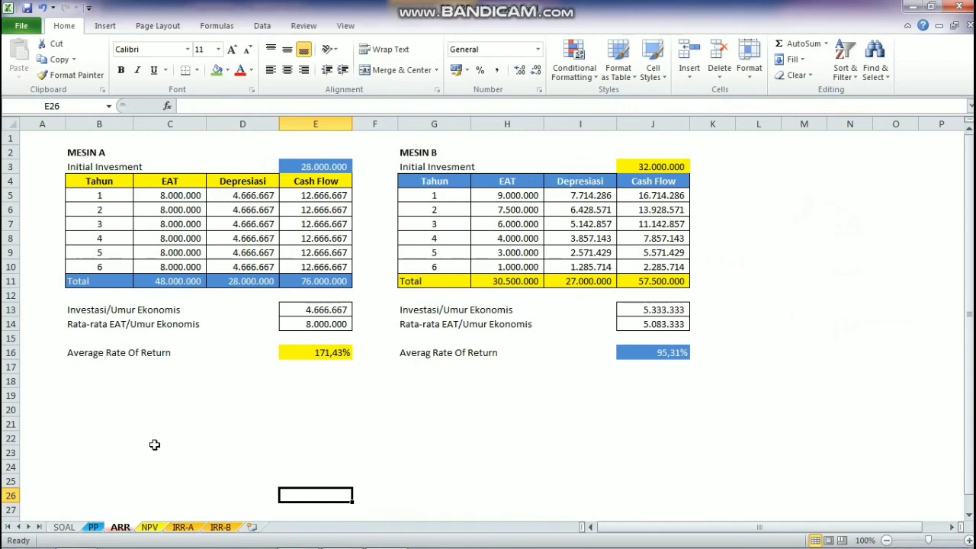
left_click(330, 355)
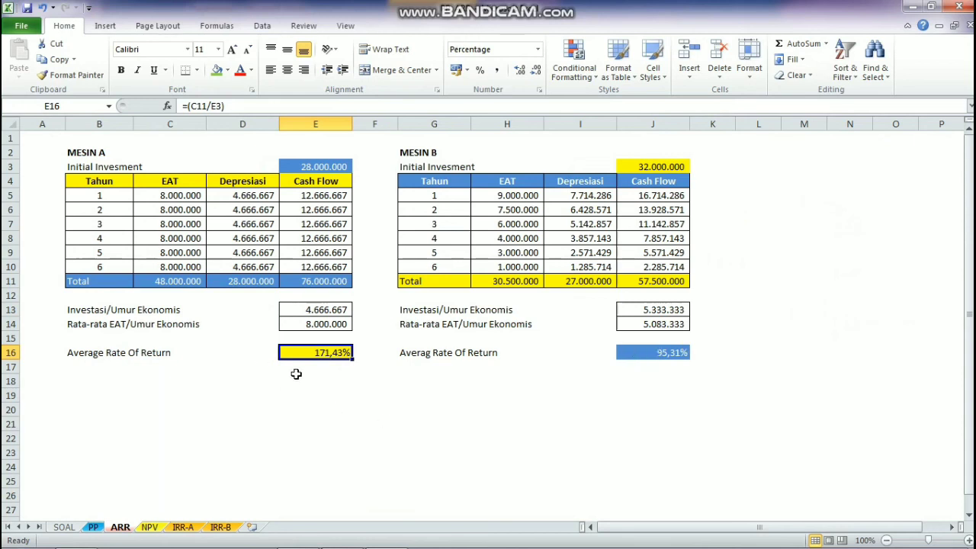
left_click(95, 527)
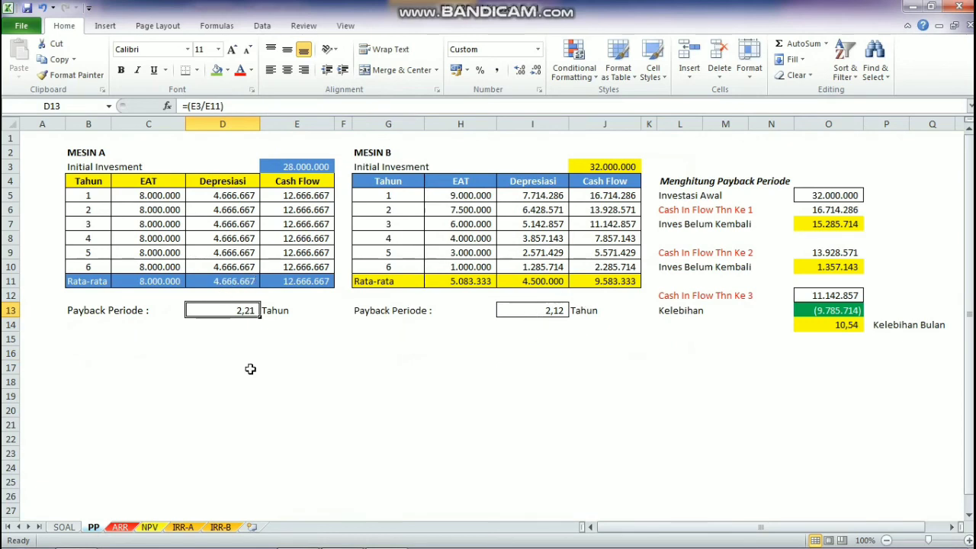
left_click(158, 527)
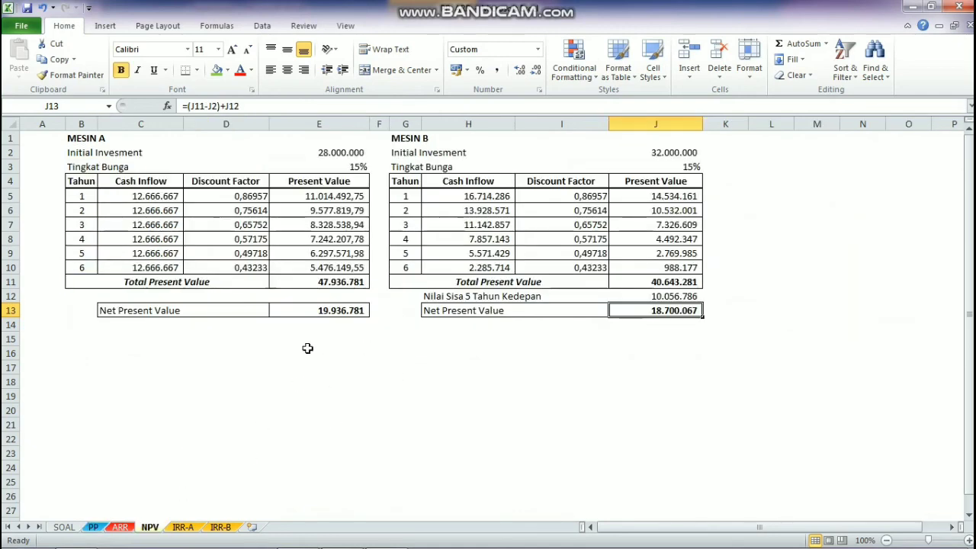
left_click(182, 527)
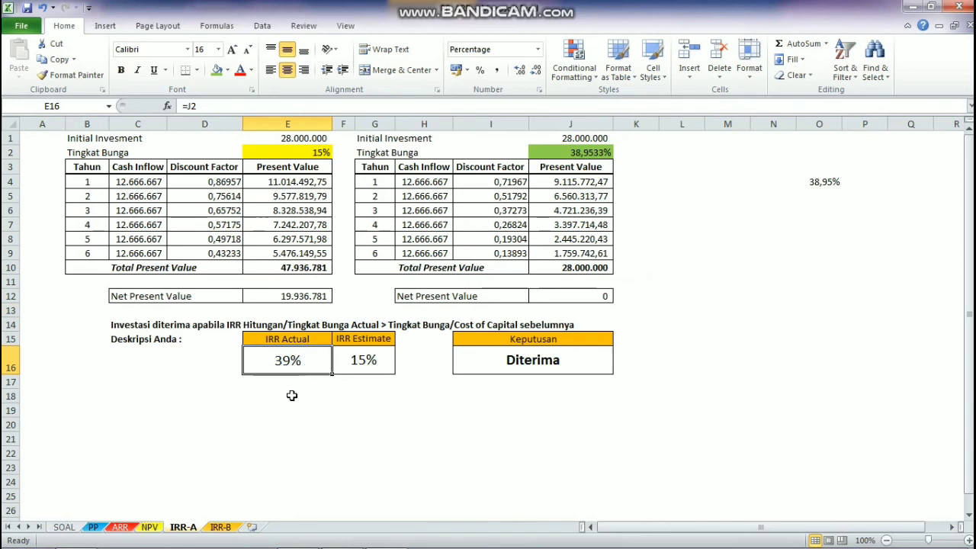